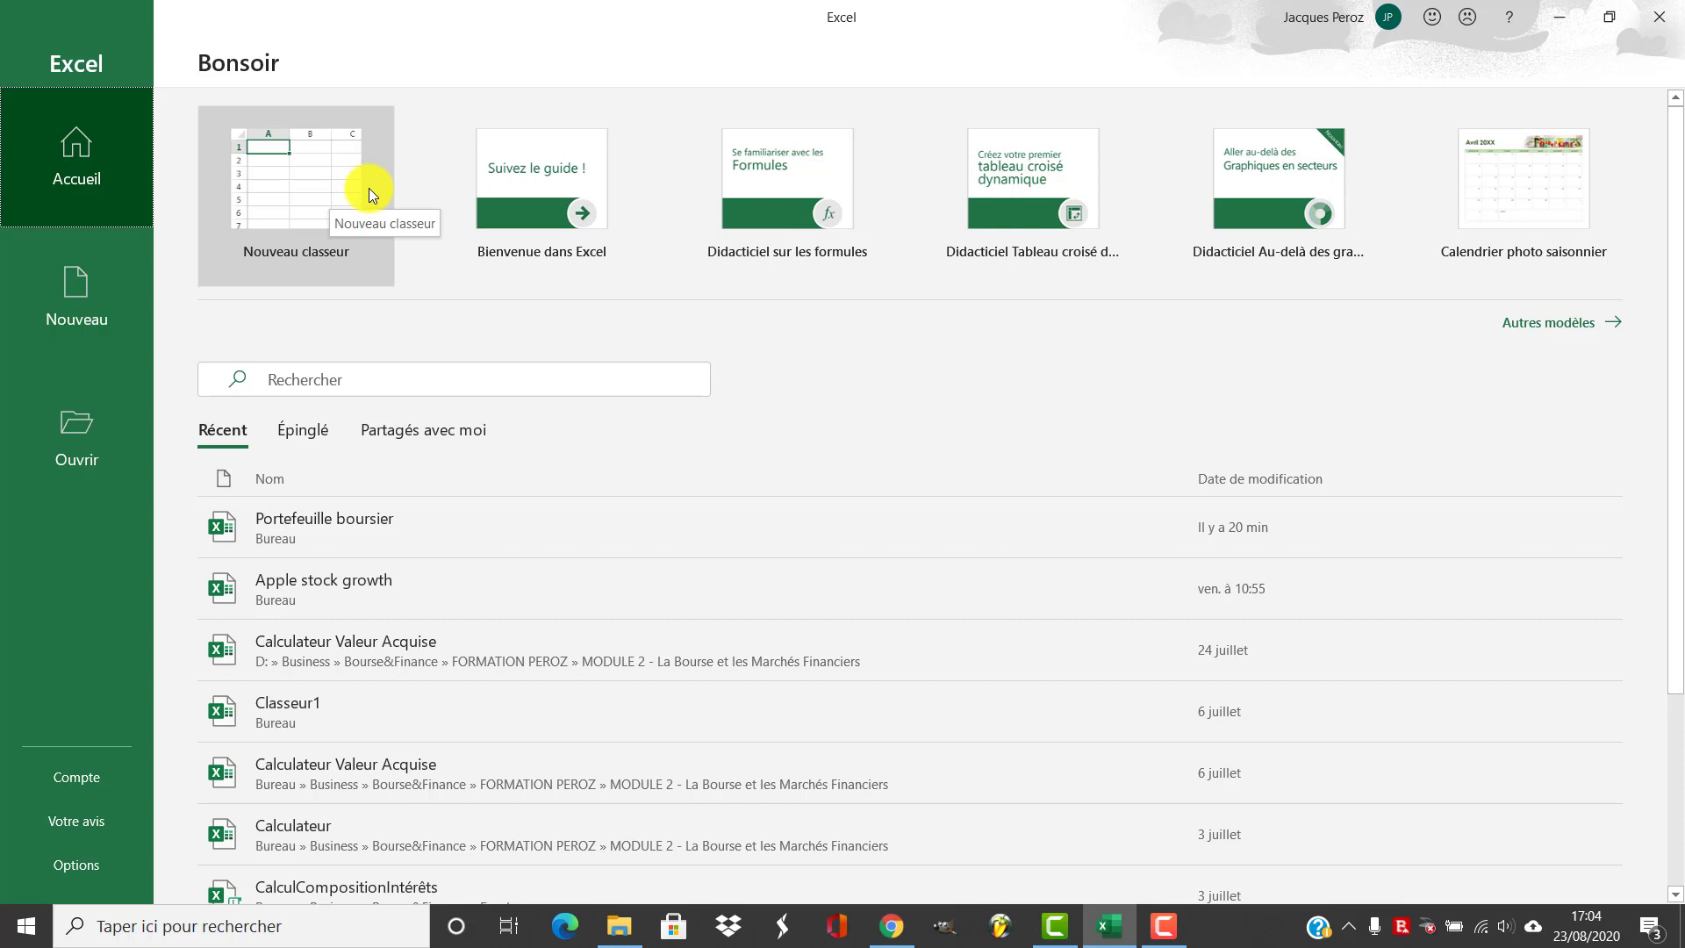
Create a new blank workbook and select cell B3
click(369, 188)
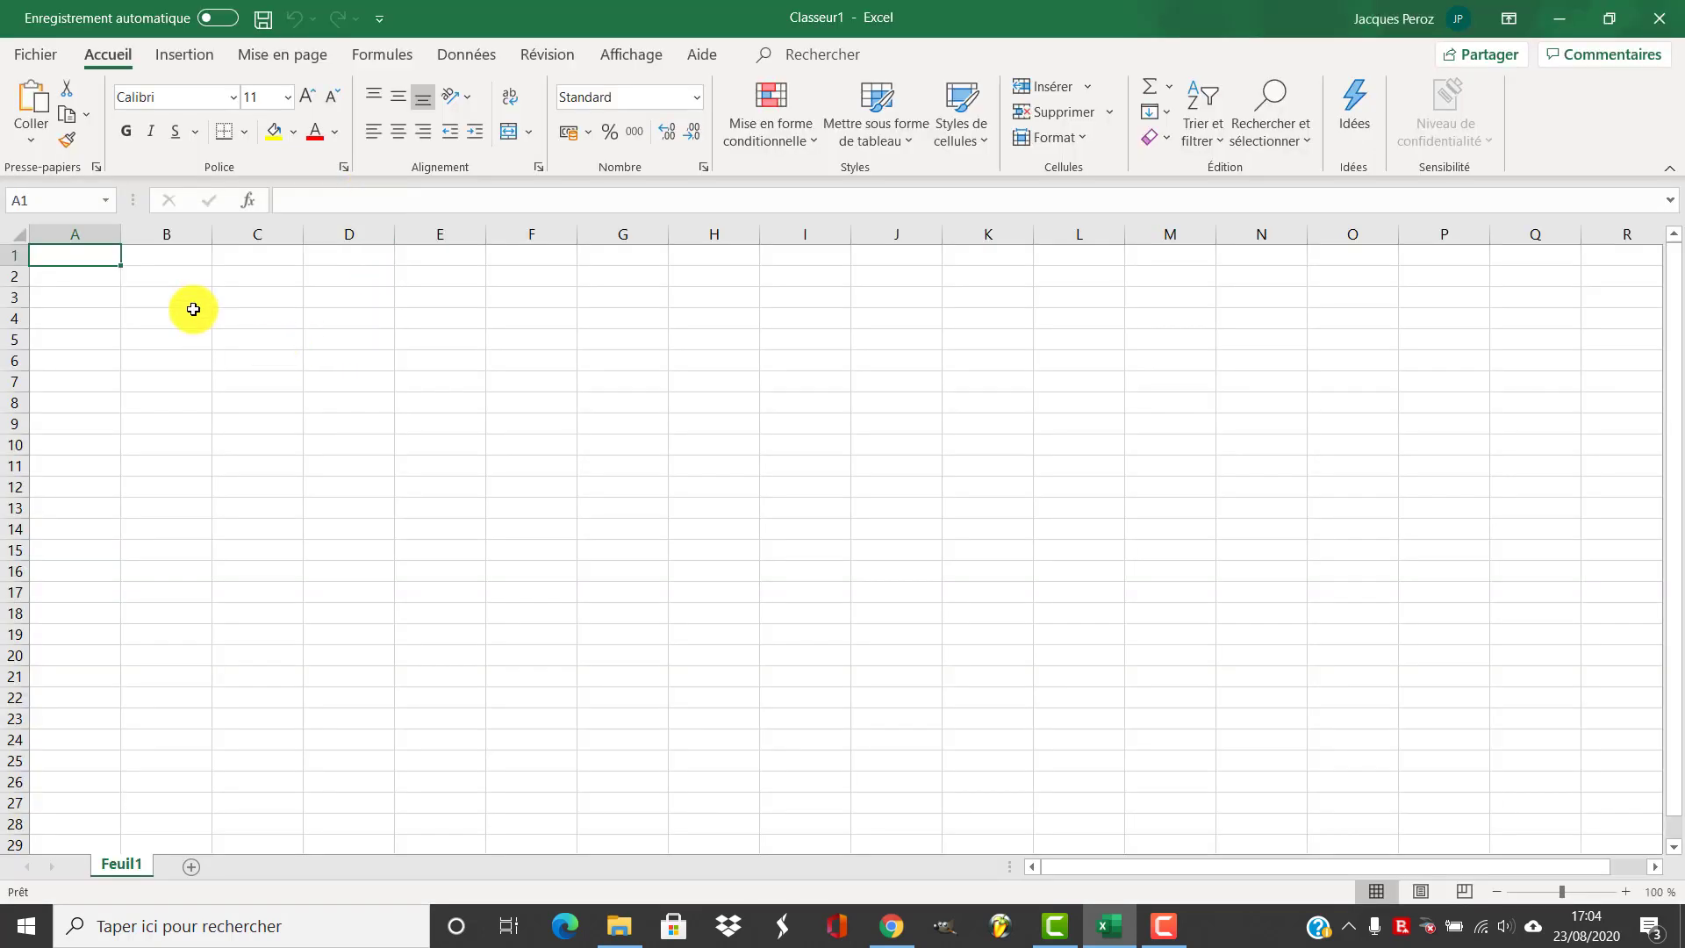
click(219, 304)
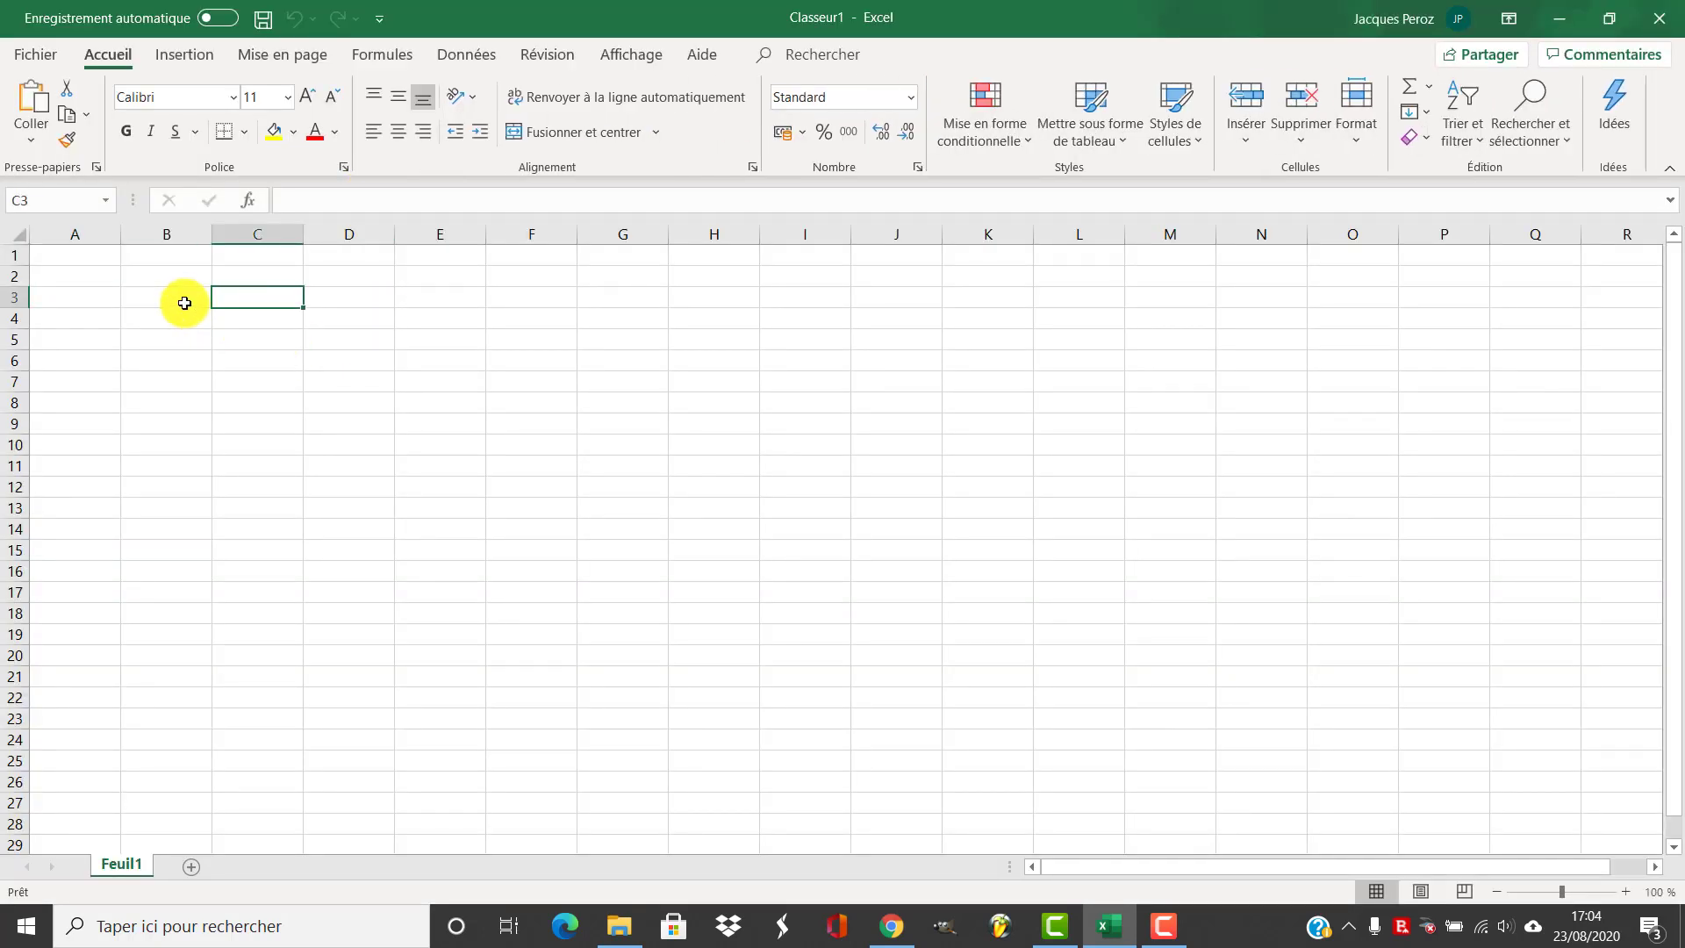
click(185, 302)
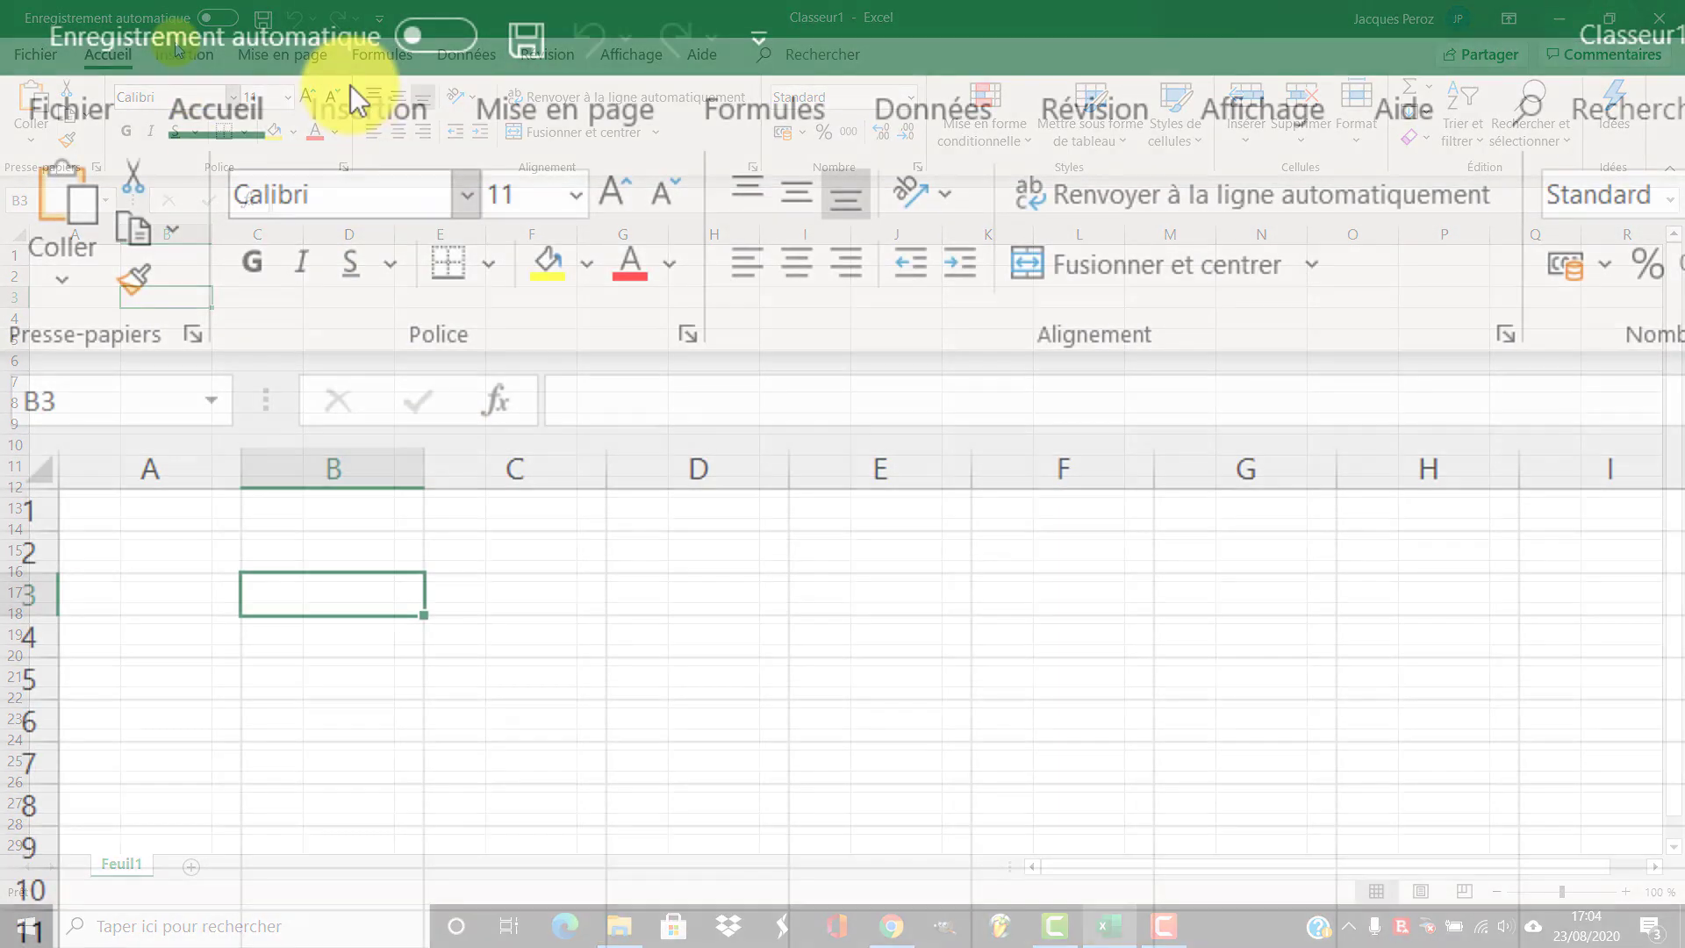
Insert a one-column table covering cells B3 to B7
click(175, 54)
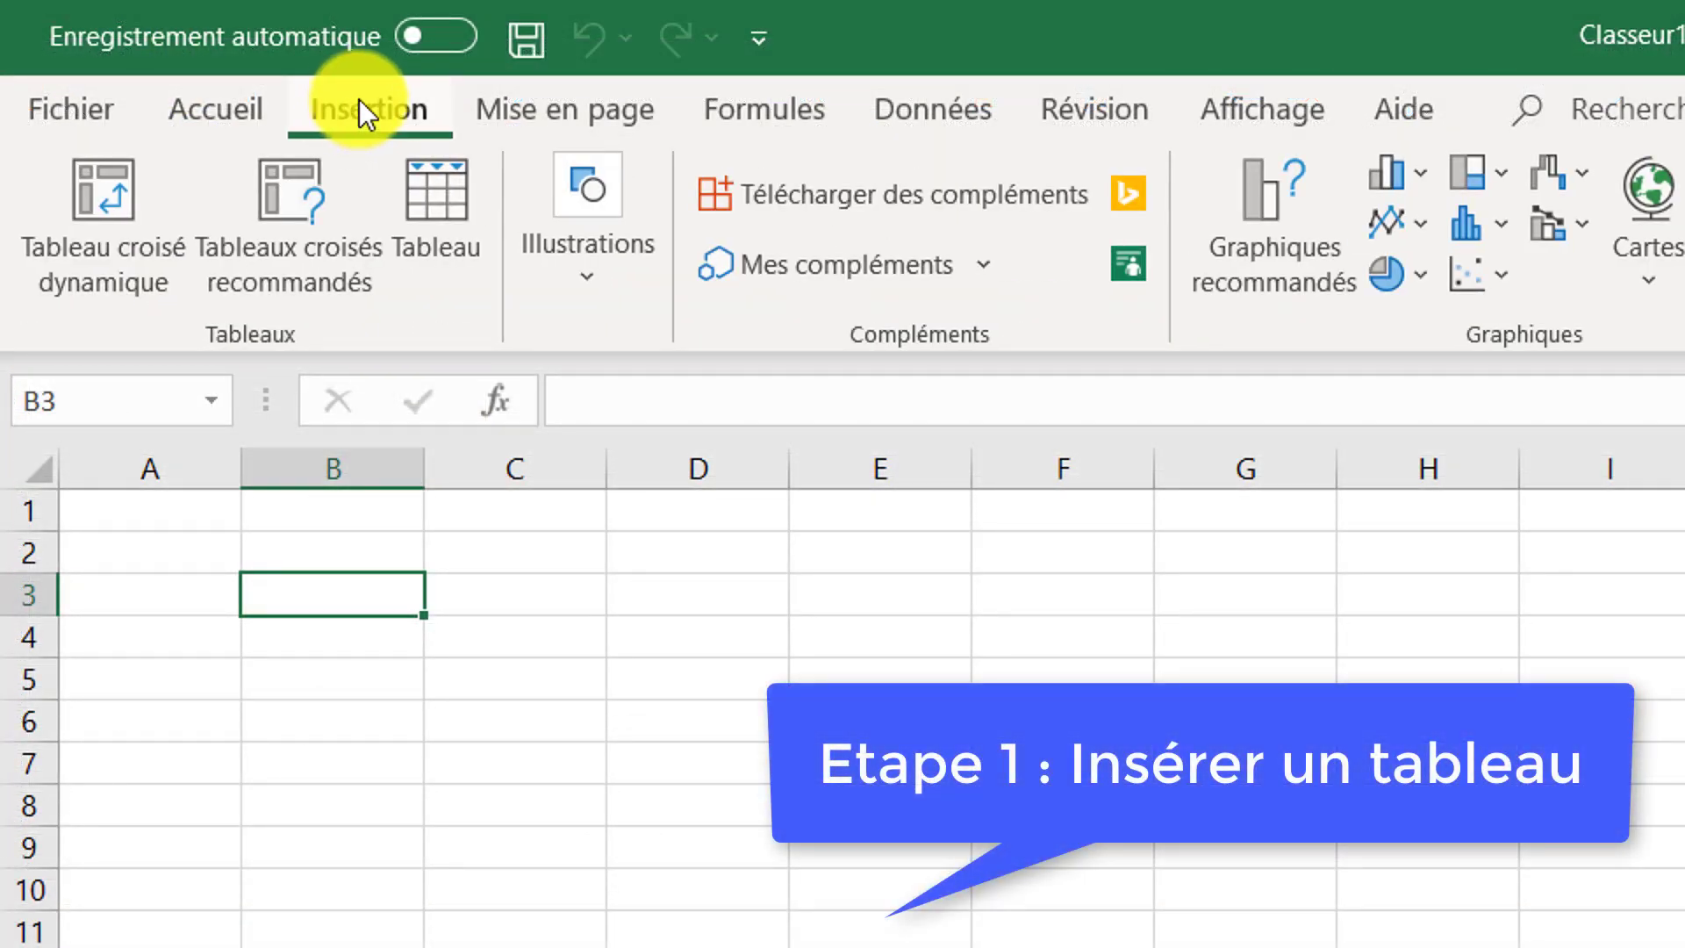
click(457, 254)
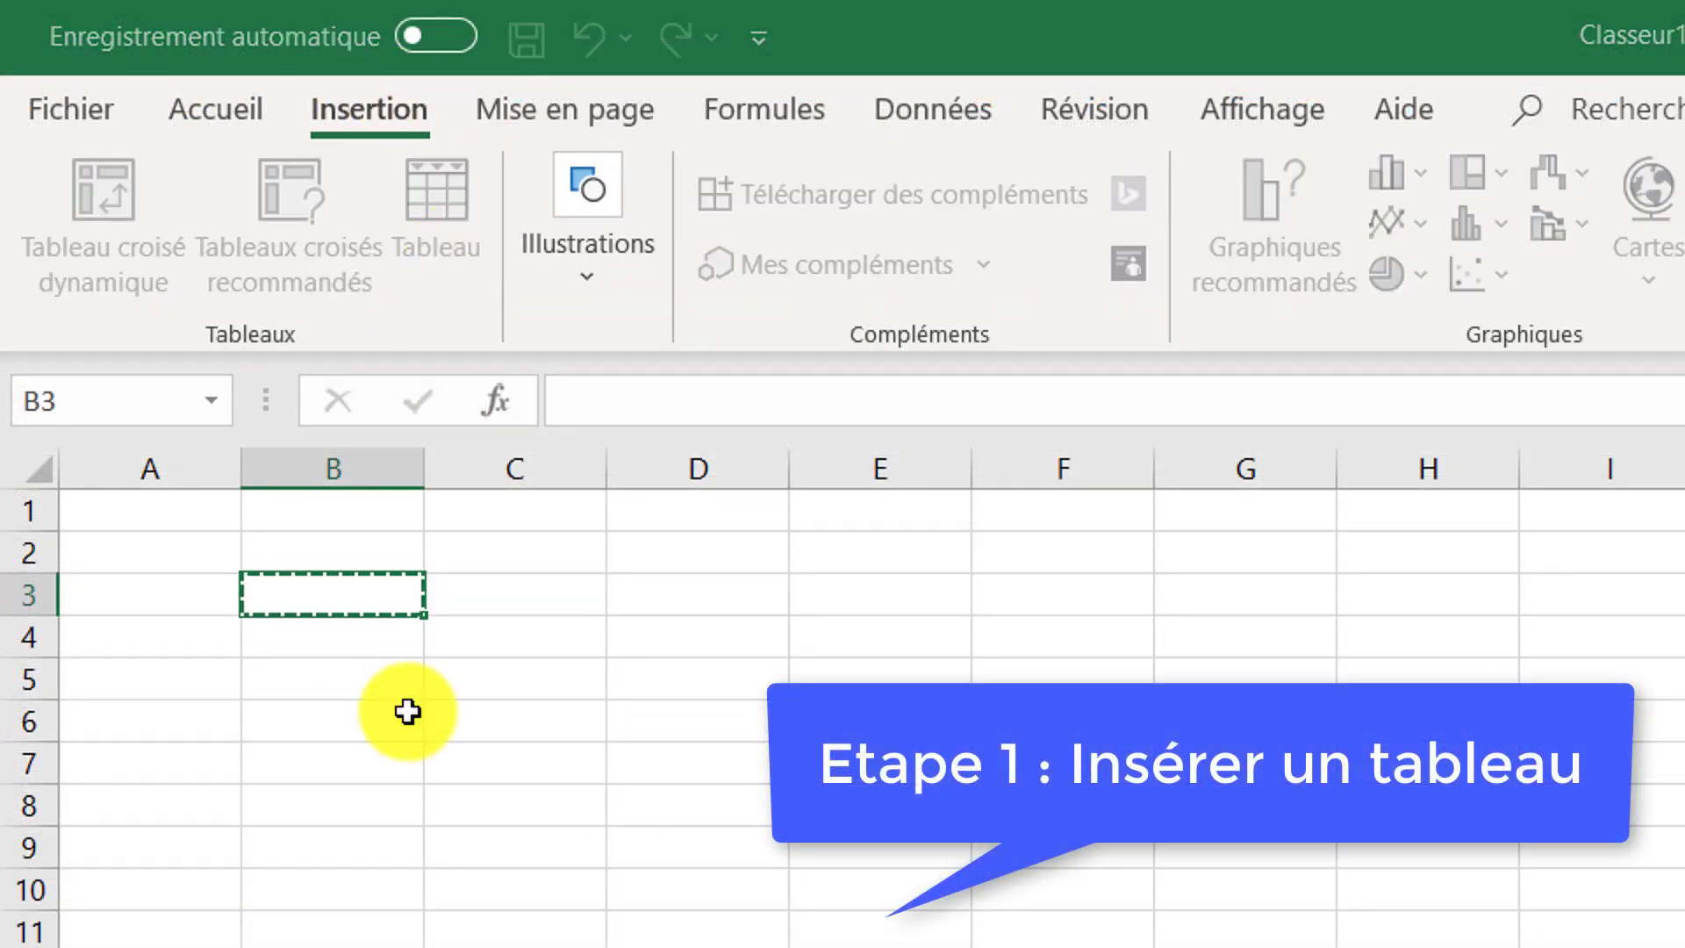
drag(383, 594, 347, 719)
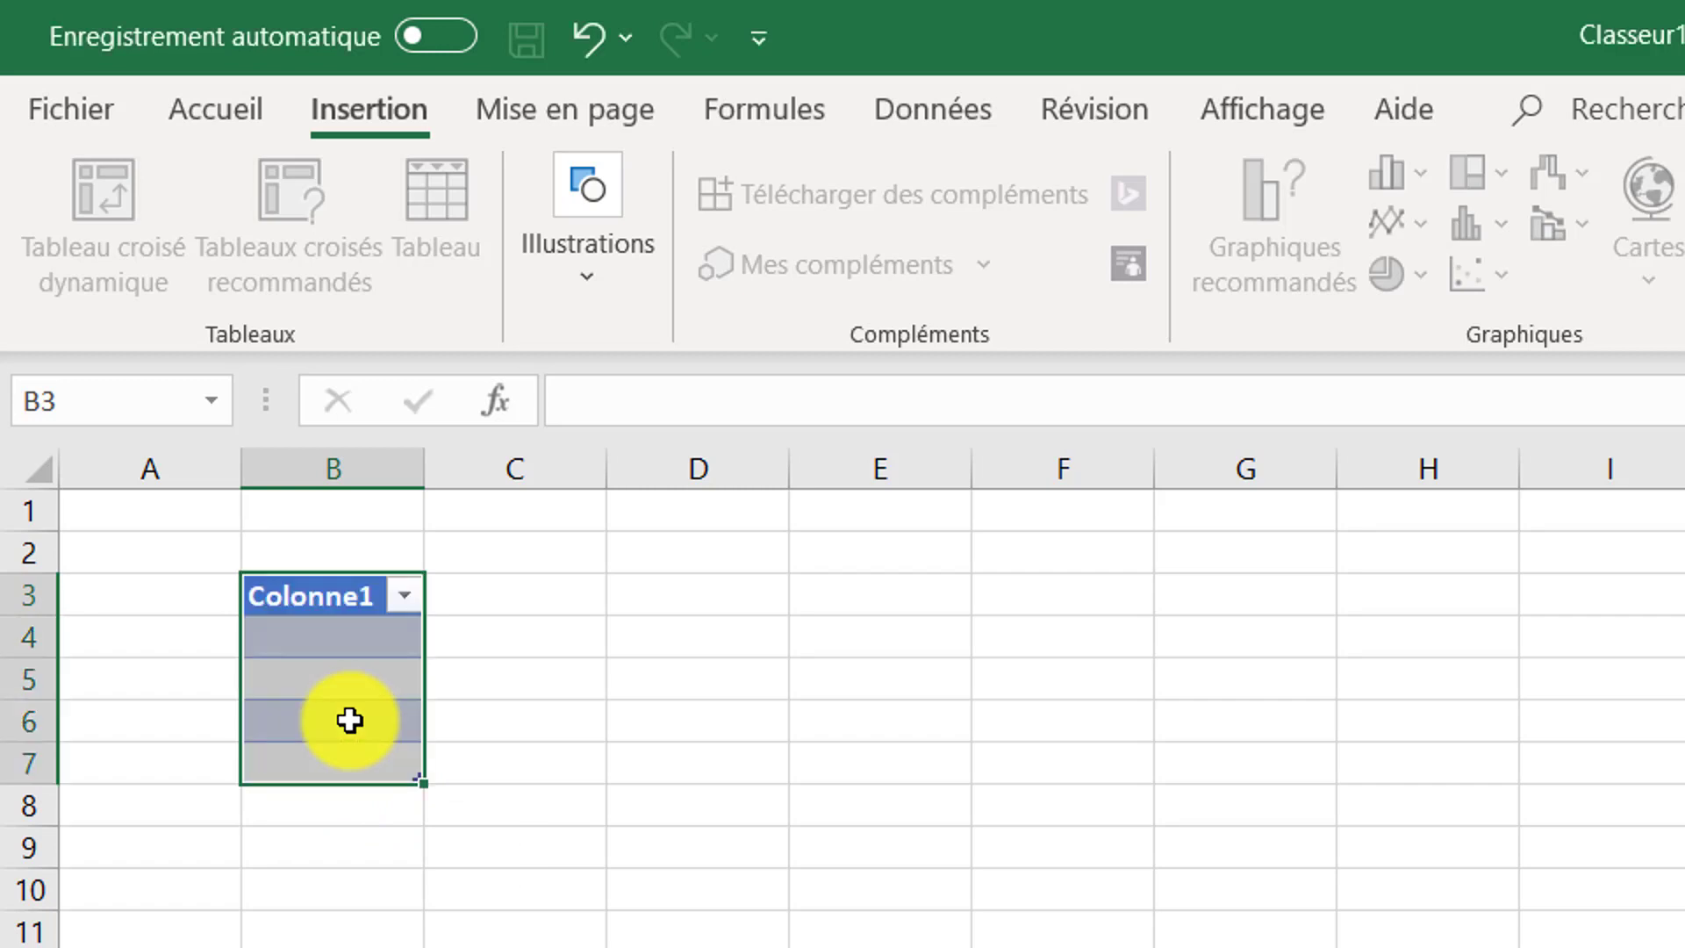
click(556, 527)
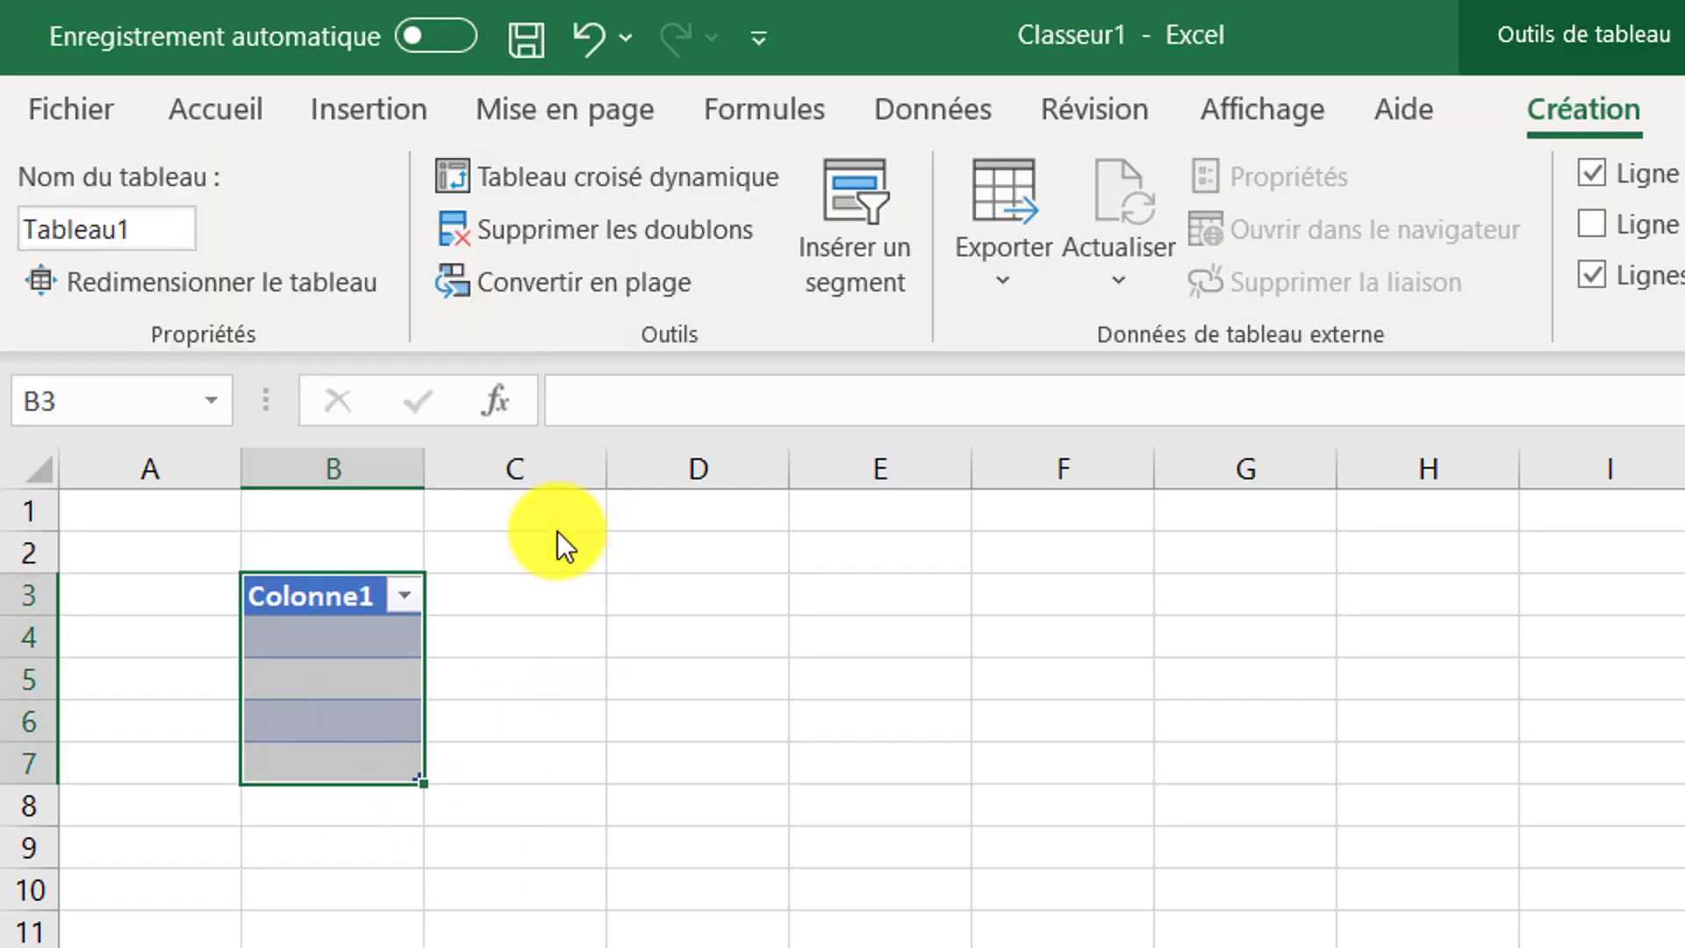
Rename the table's header cell to Titres portefeuille
click(341, 604)
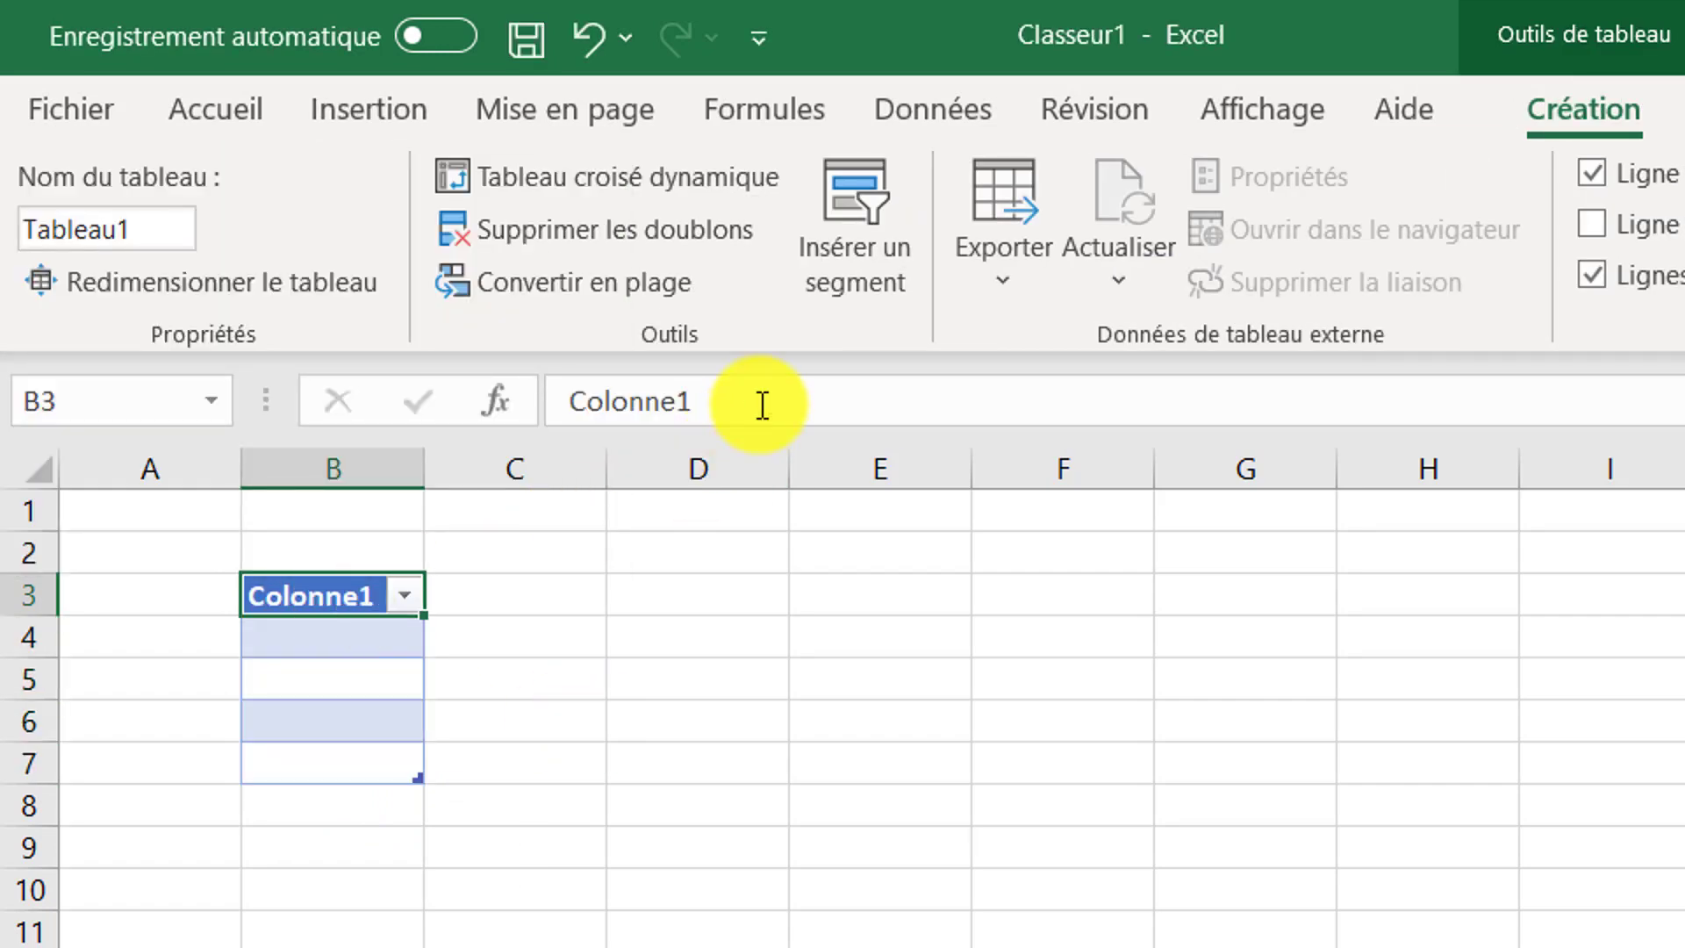
drag(760, 406, 237, 437)
text(Titres)
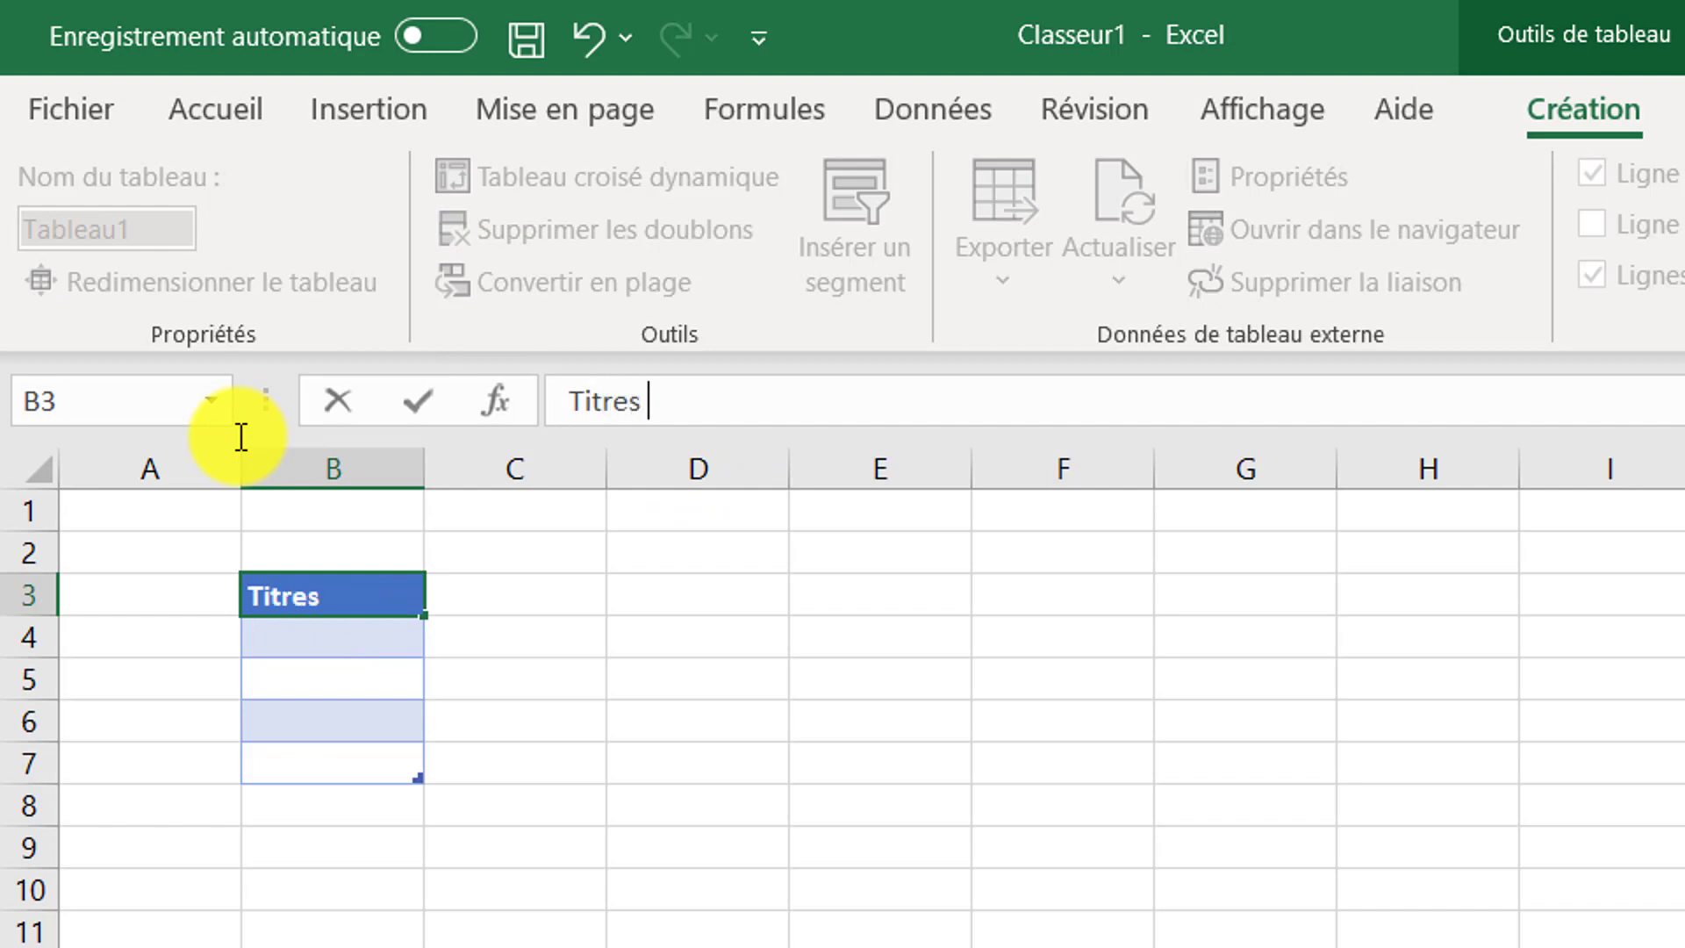
text( portefeuille)
key(Return)
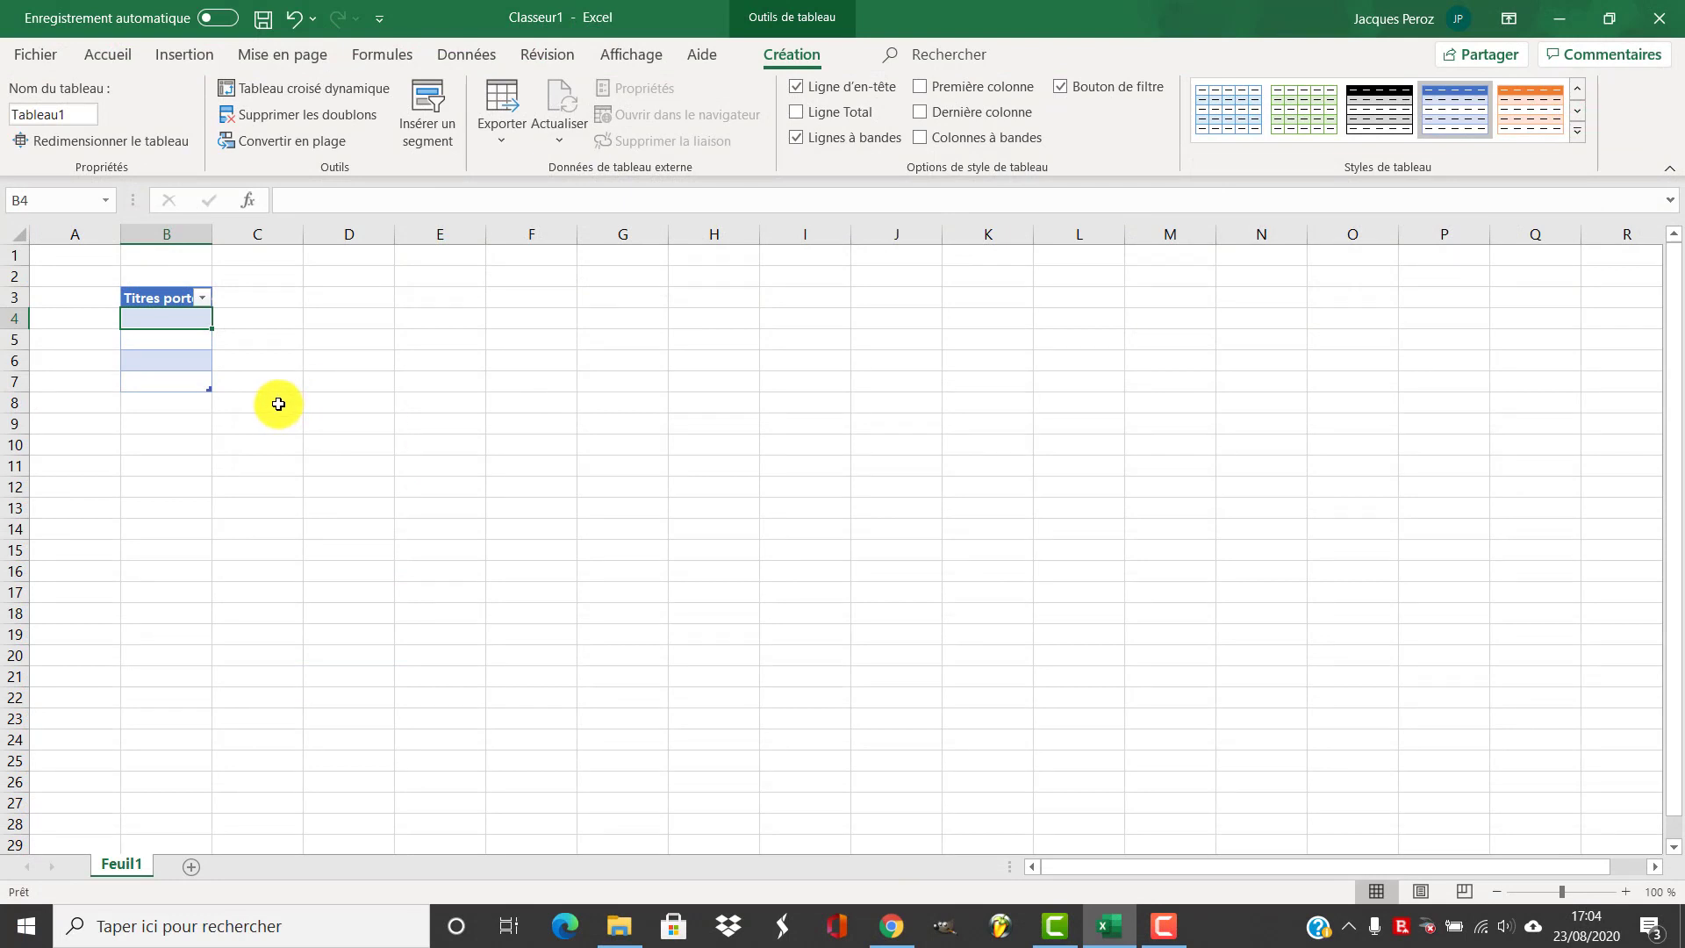
click(278, 402)
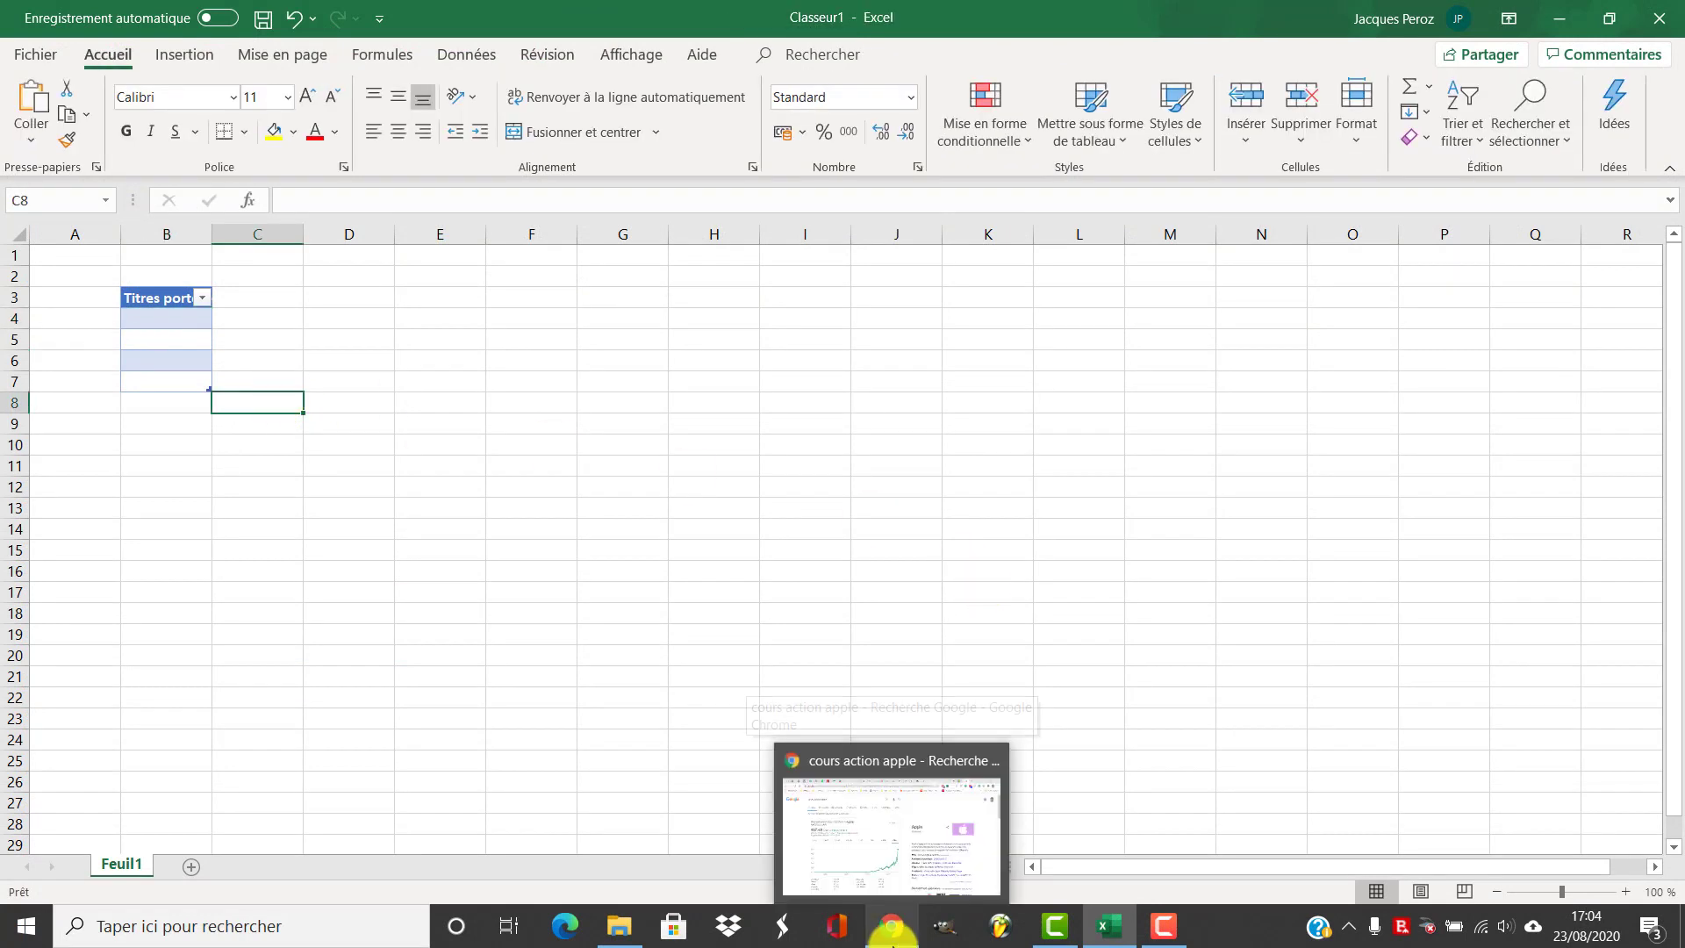
Switch to the browser to examine Apple's stock quote and NASDAQ ticker on Google, then return to the workbook
click(894, 933)
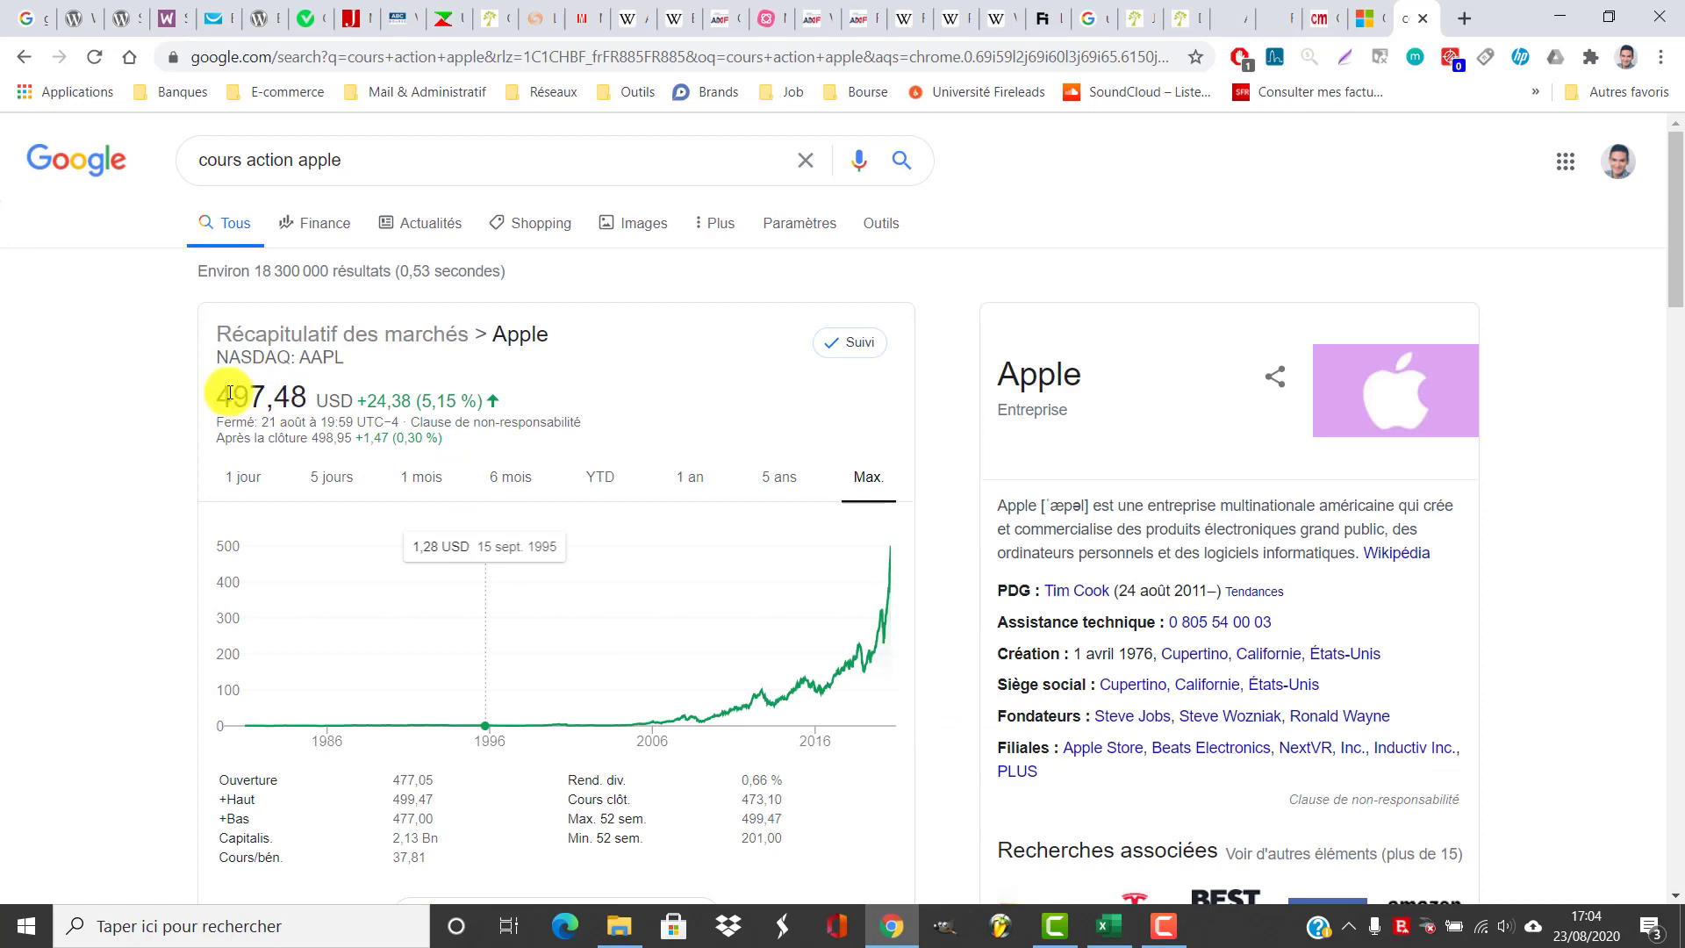
drag(220, 397, 306, 401)
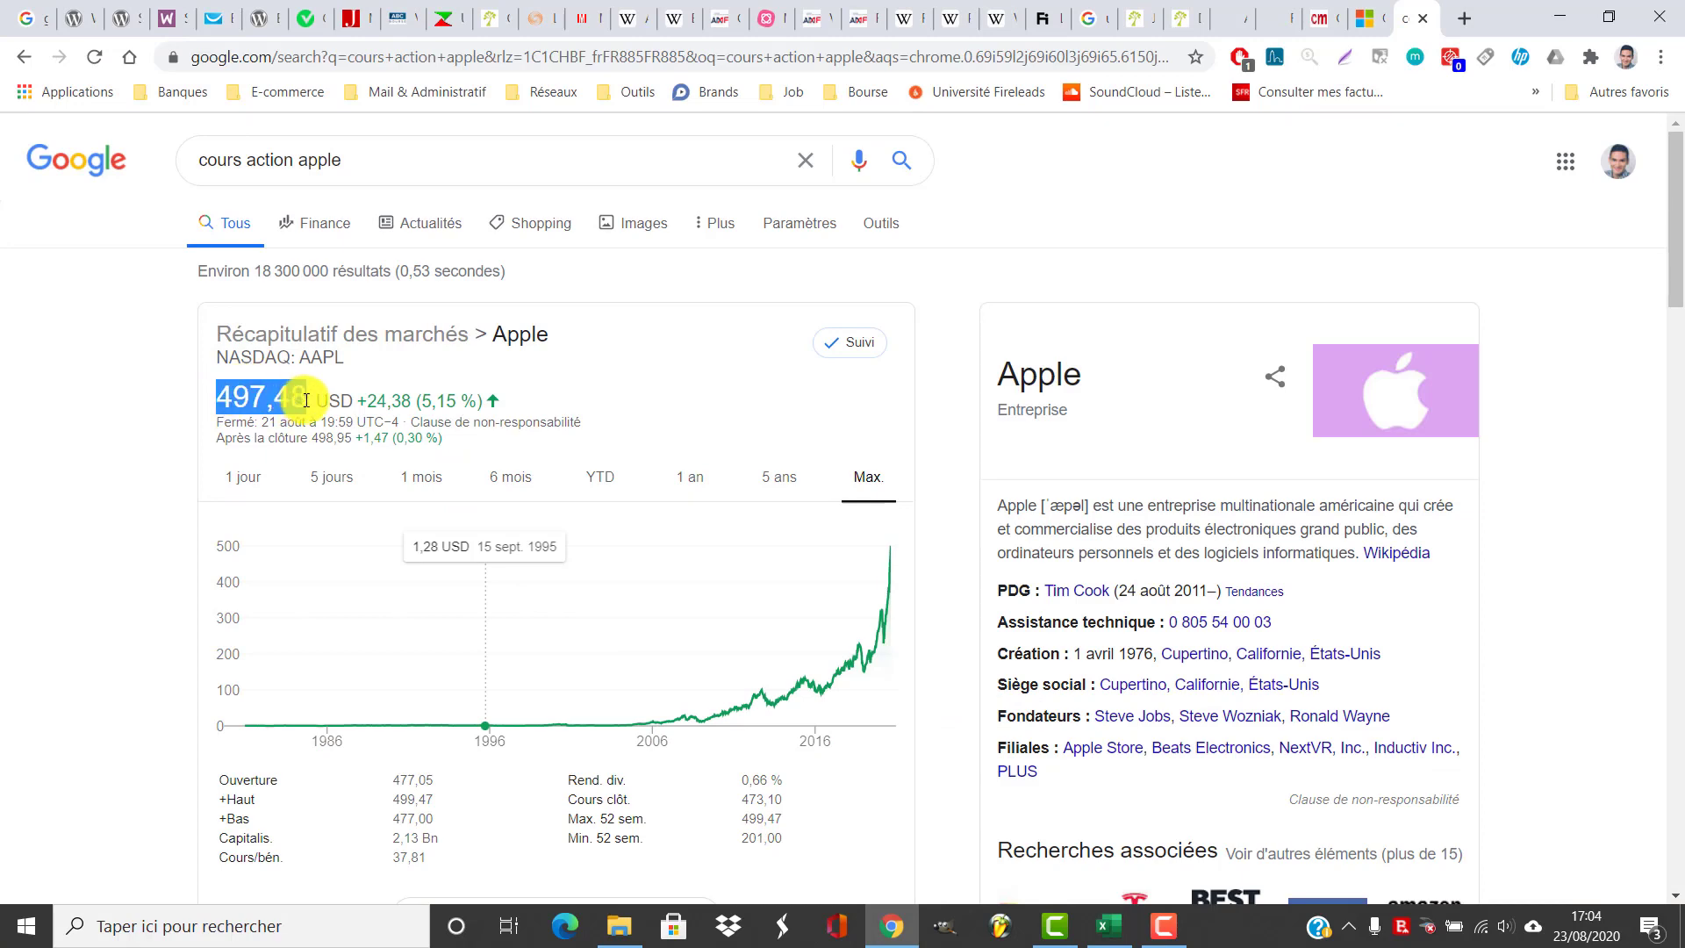
click(1108, 925)
click(911, 920)
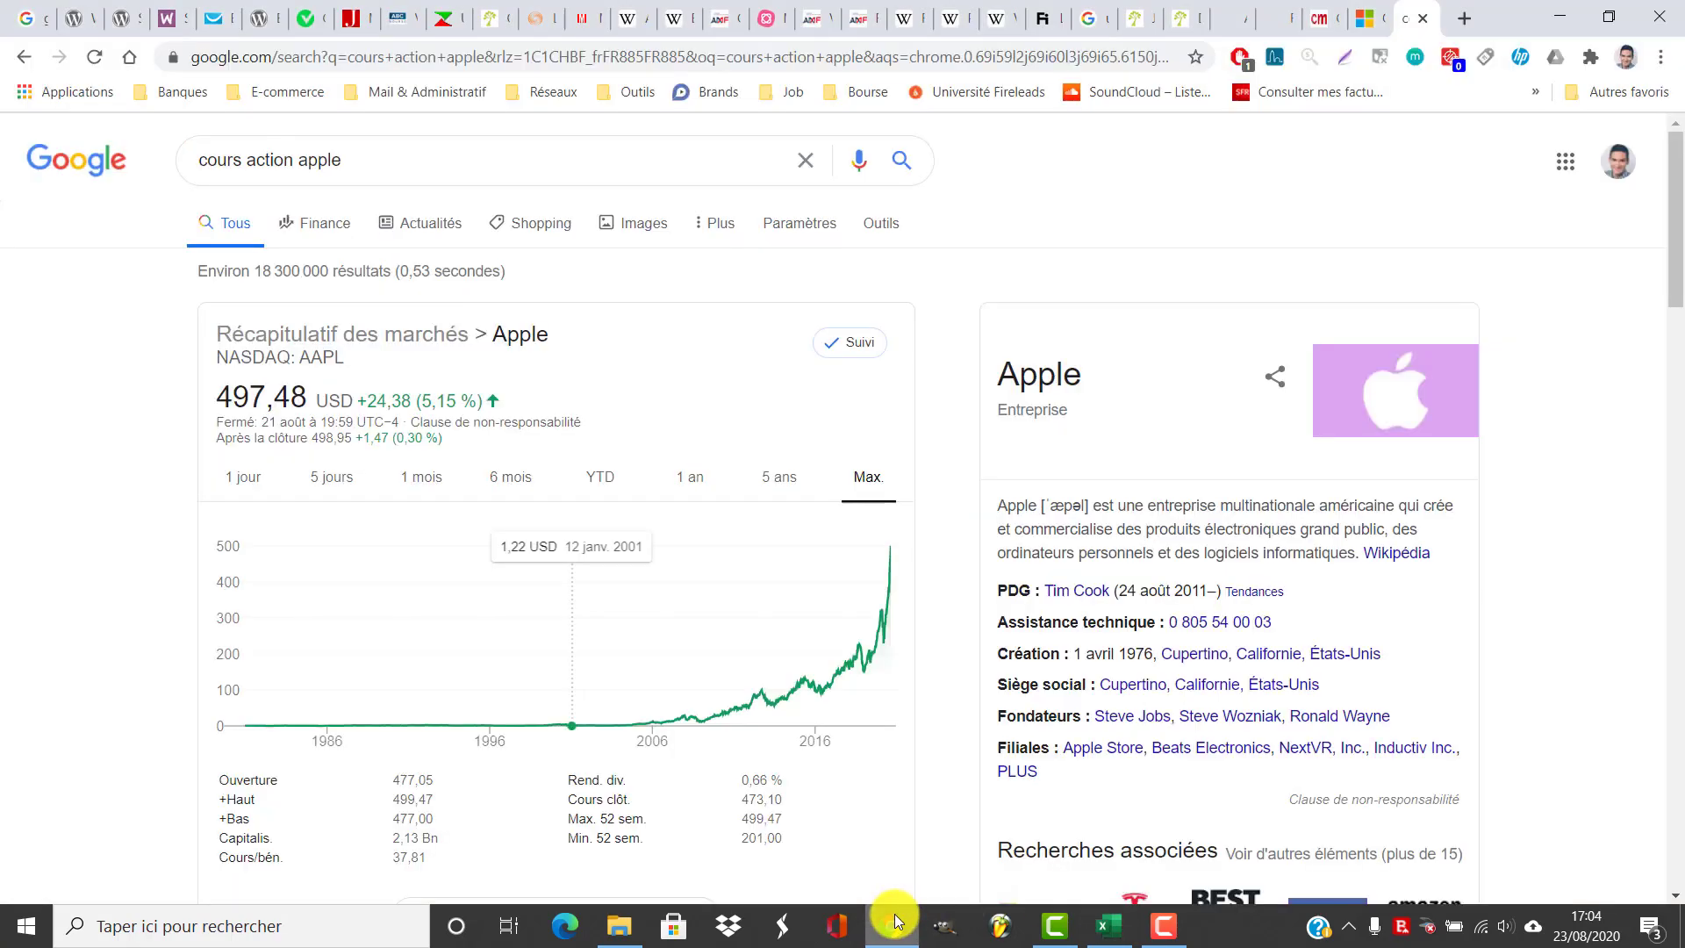
drag(350, 360, 220, 360)
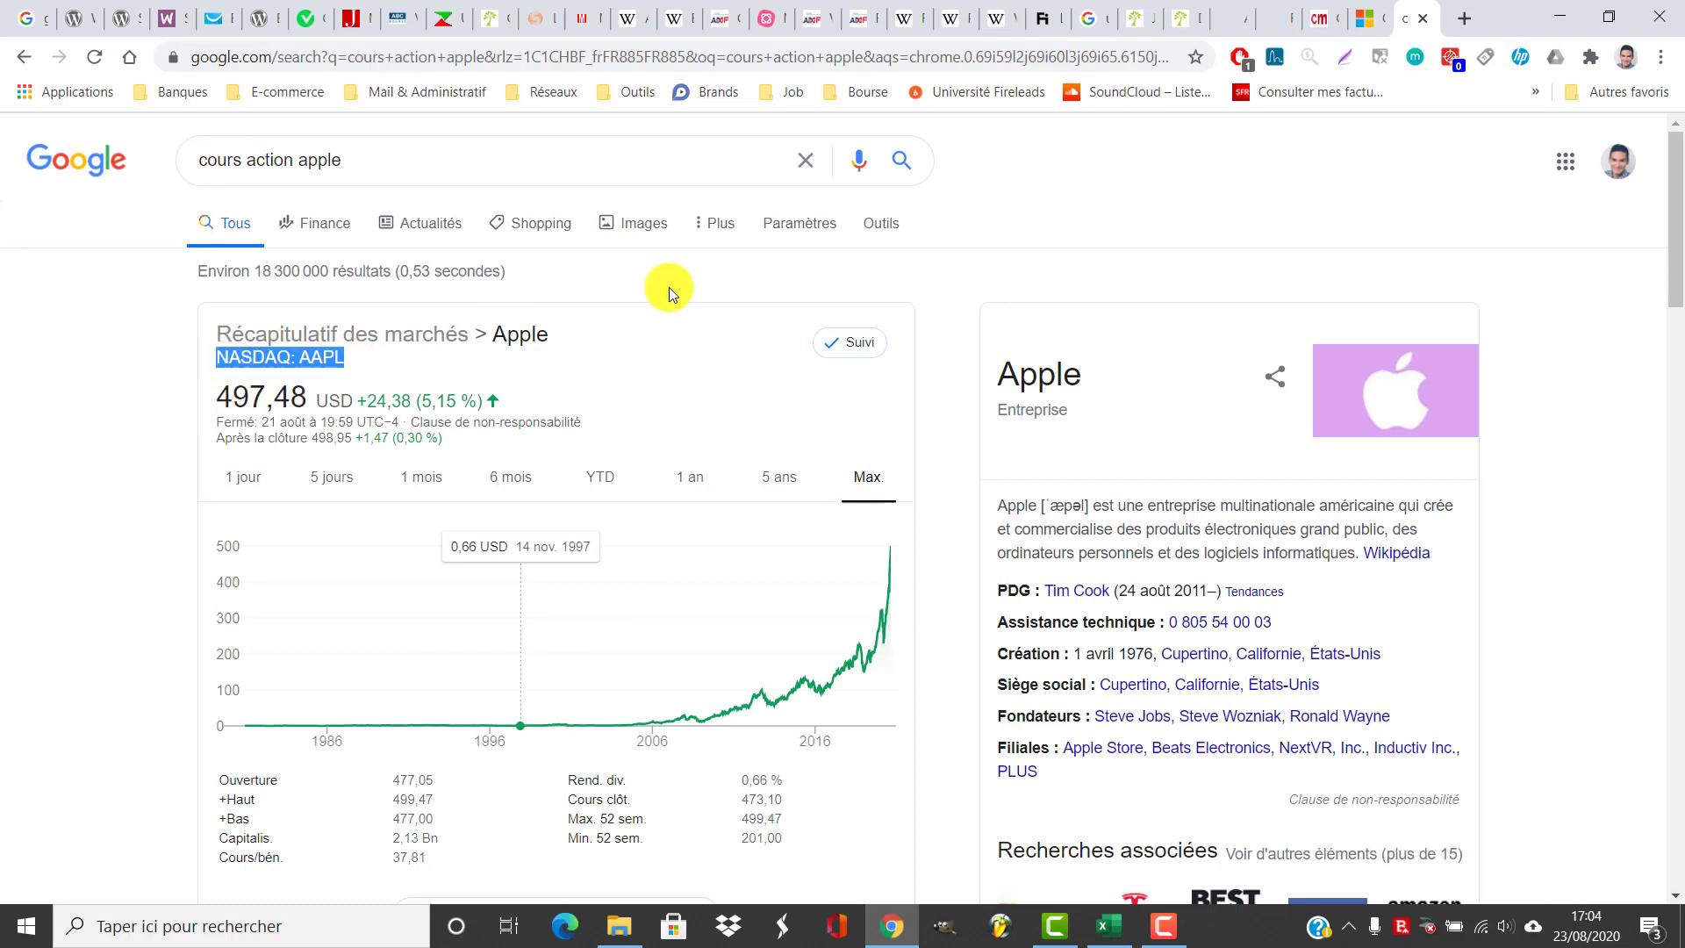
click(929, 308)
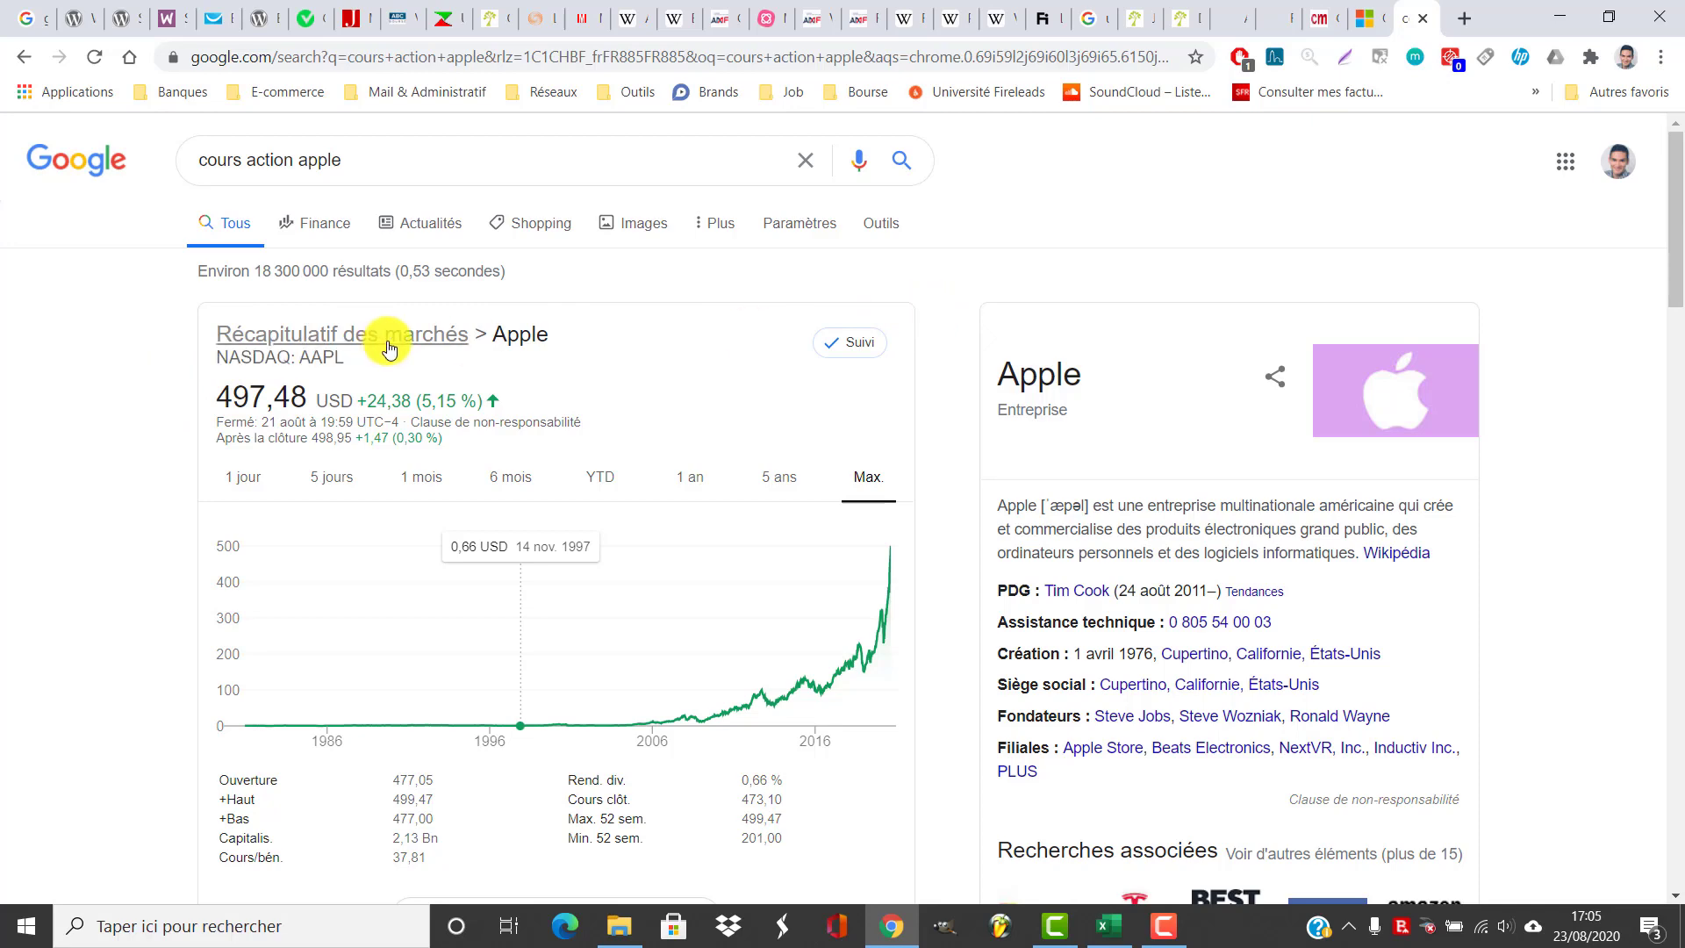
click(1113, 926)
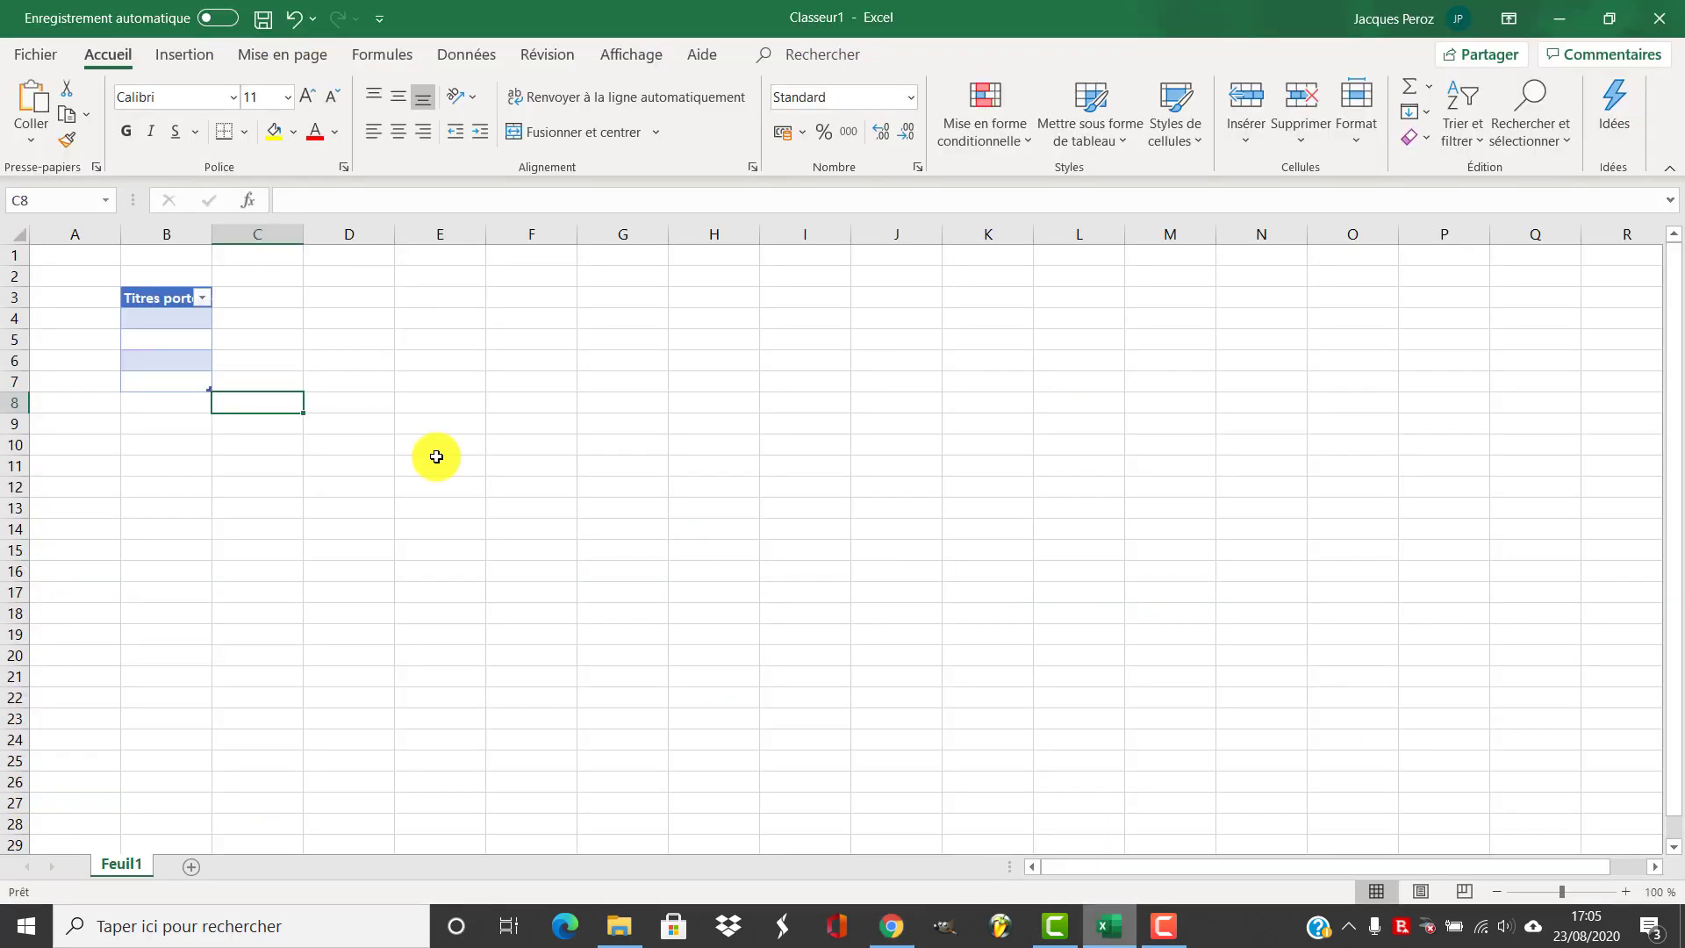
Enter Apple, Tesla, Nvidia and LVMH in the table rows below the header
click(180, 319)
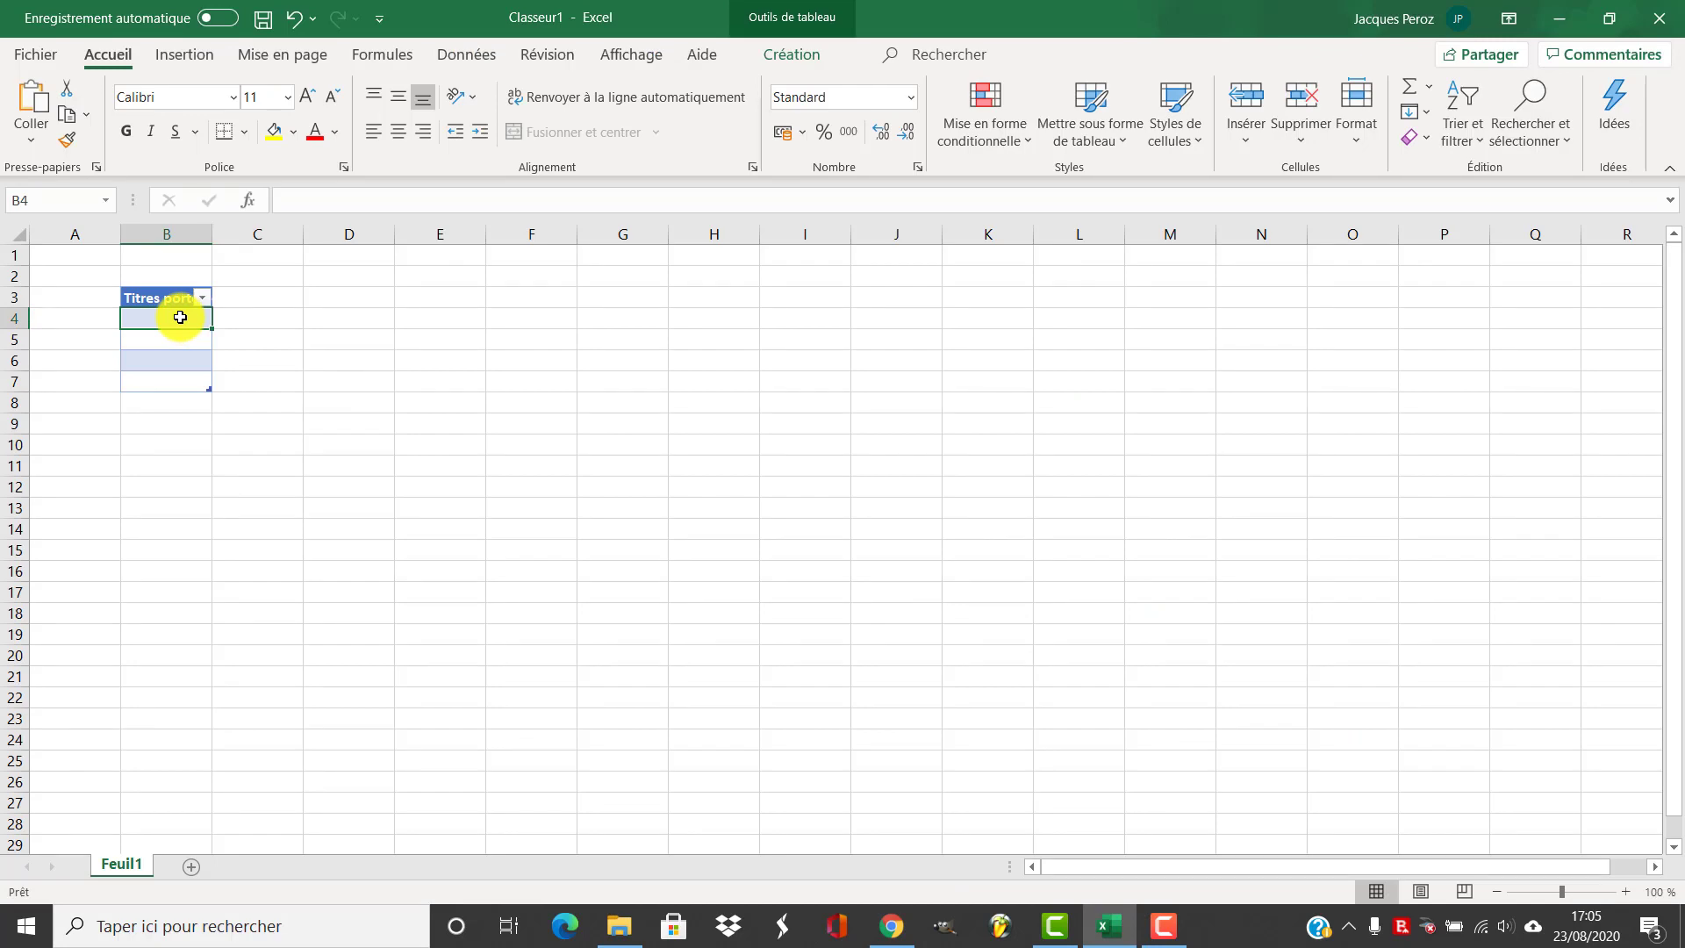
text(Apple)
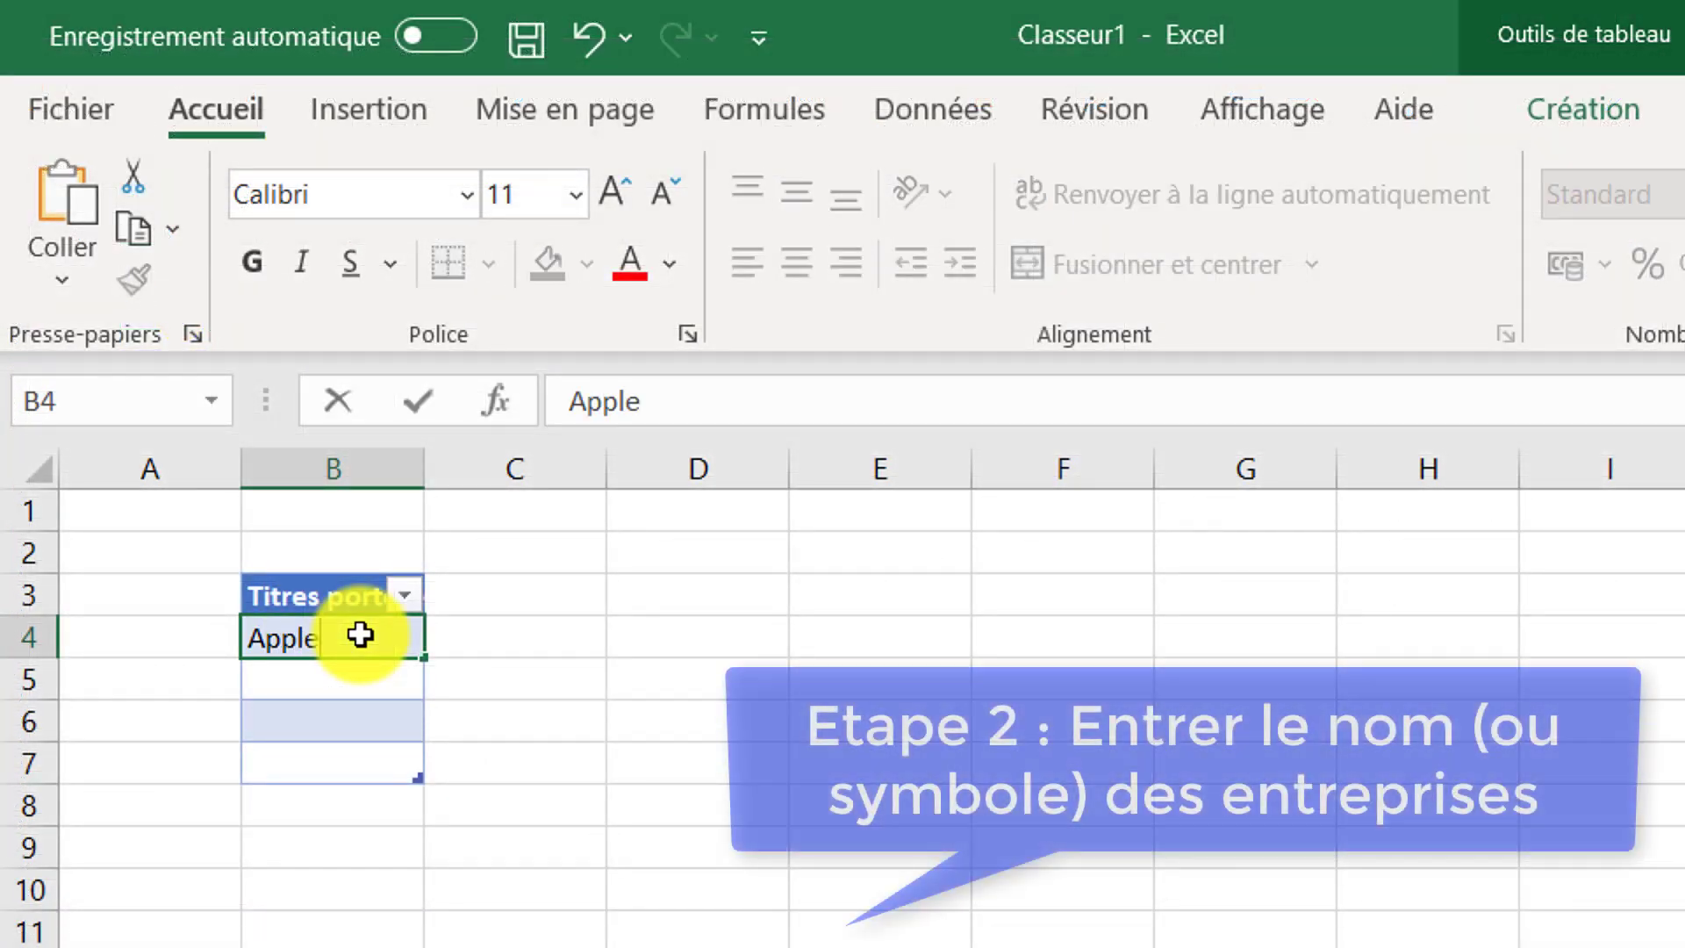
key(Return)
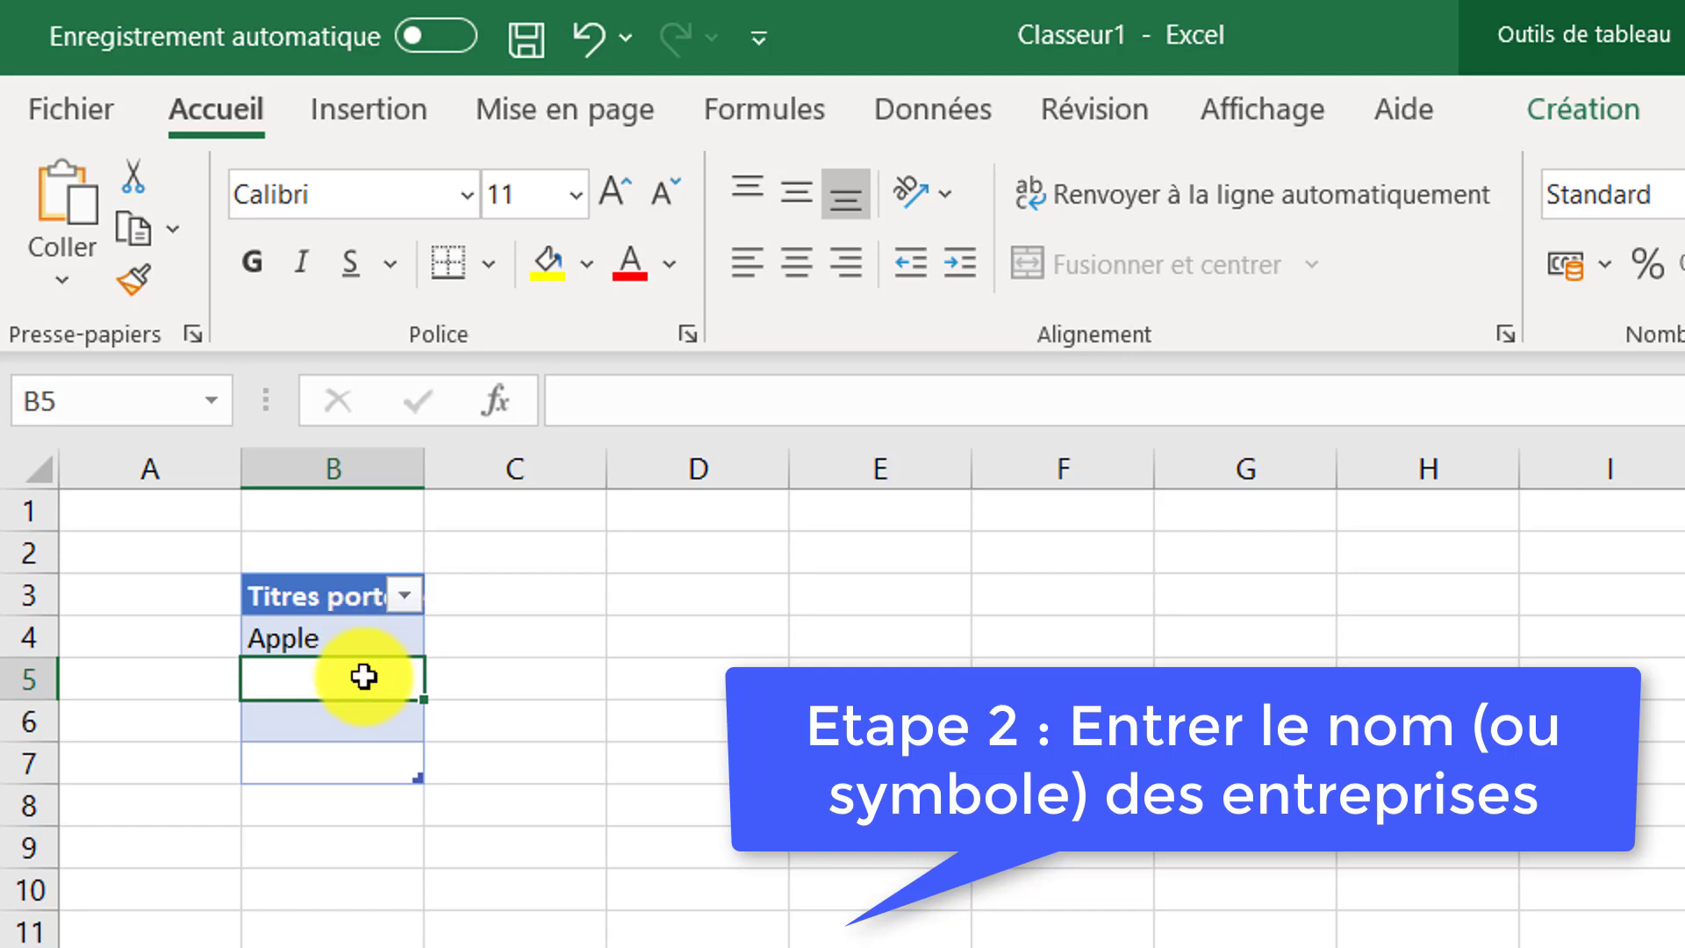
text(Tesla)
key(Return)
text(Nvidia)
key(ctrl+Return)
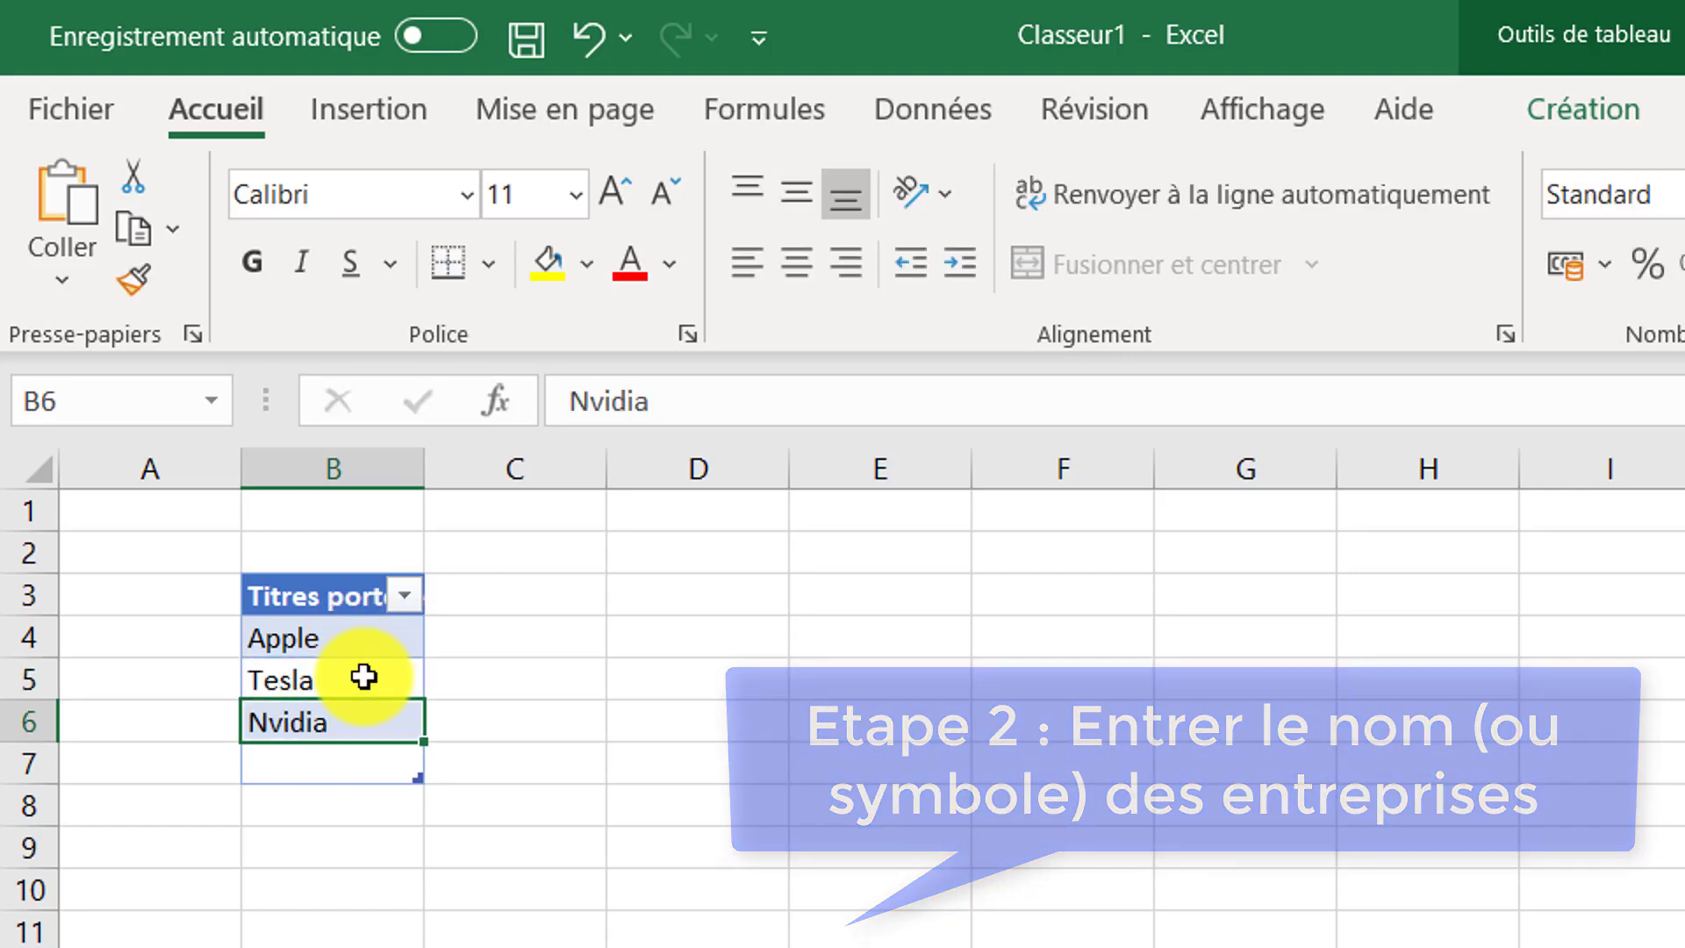
key(Return)
text(LVMH)
key(Return)
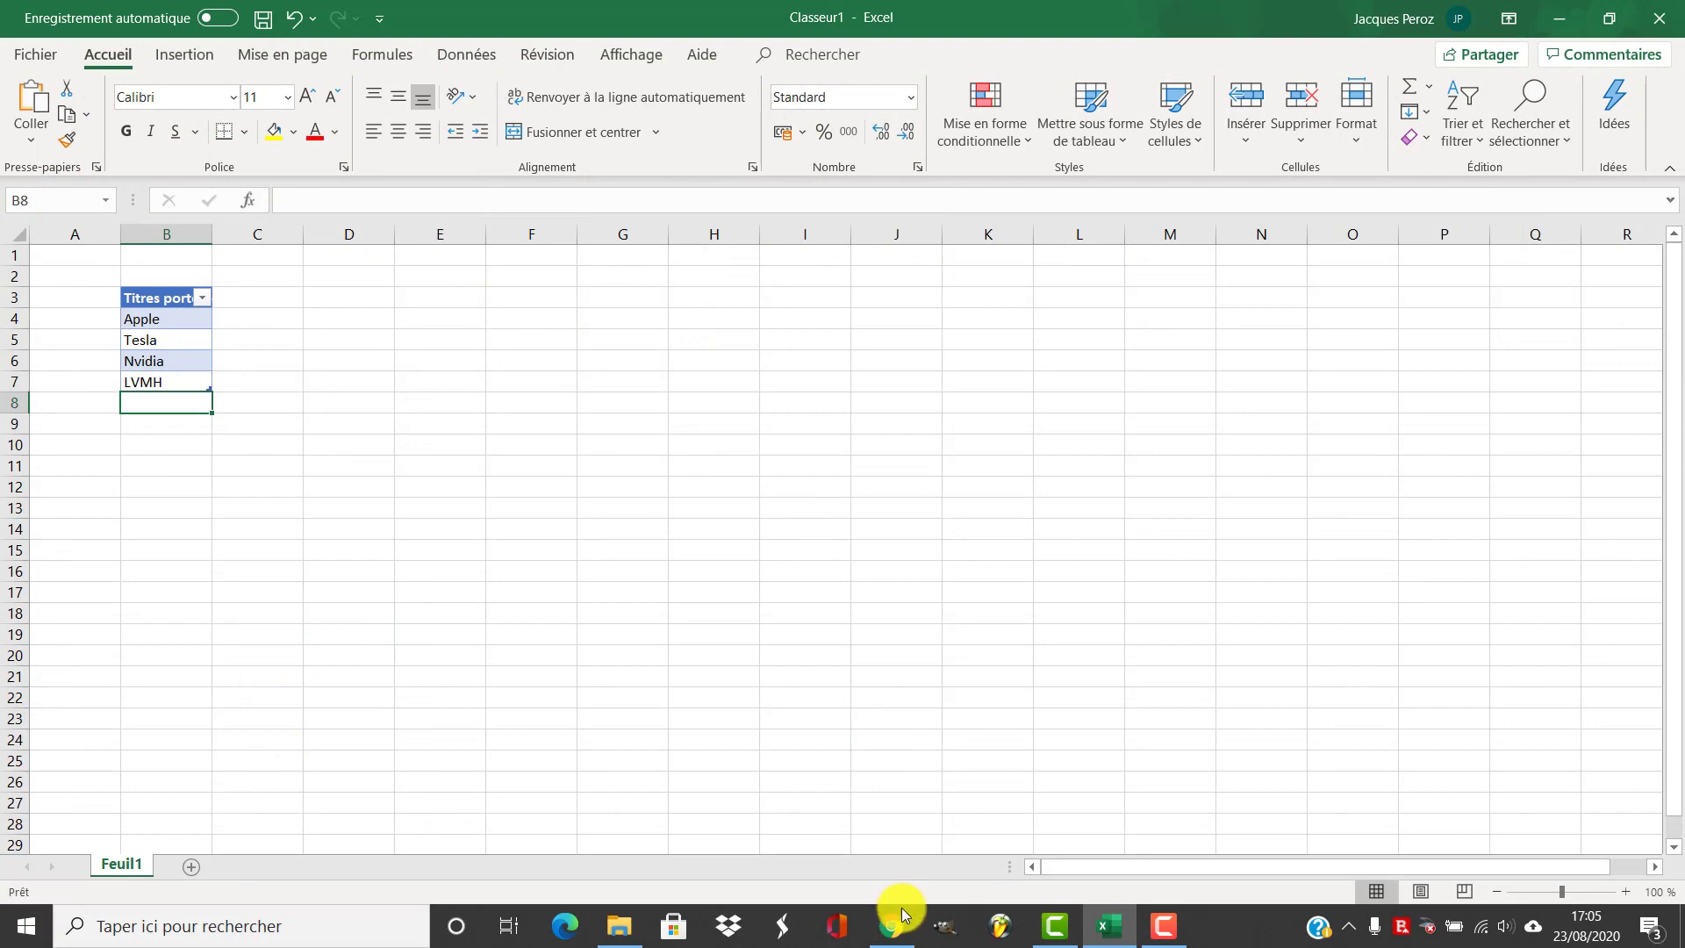
Select the four company names and convert them to the Données boursières stock data type
click(904, 915)
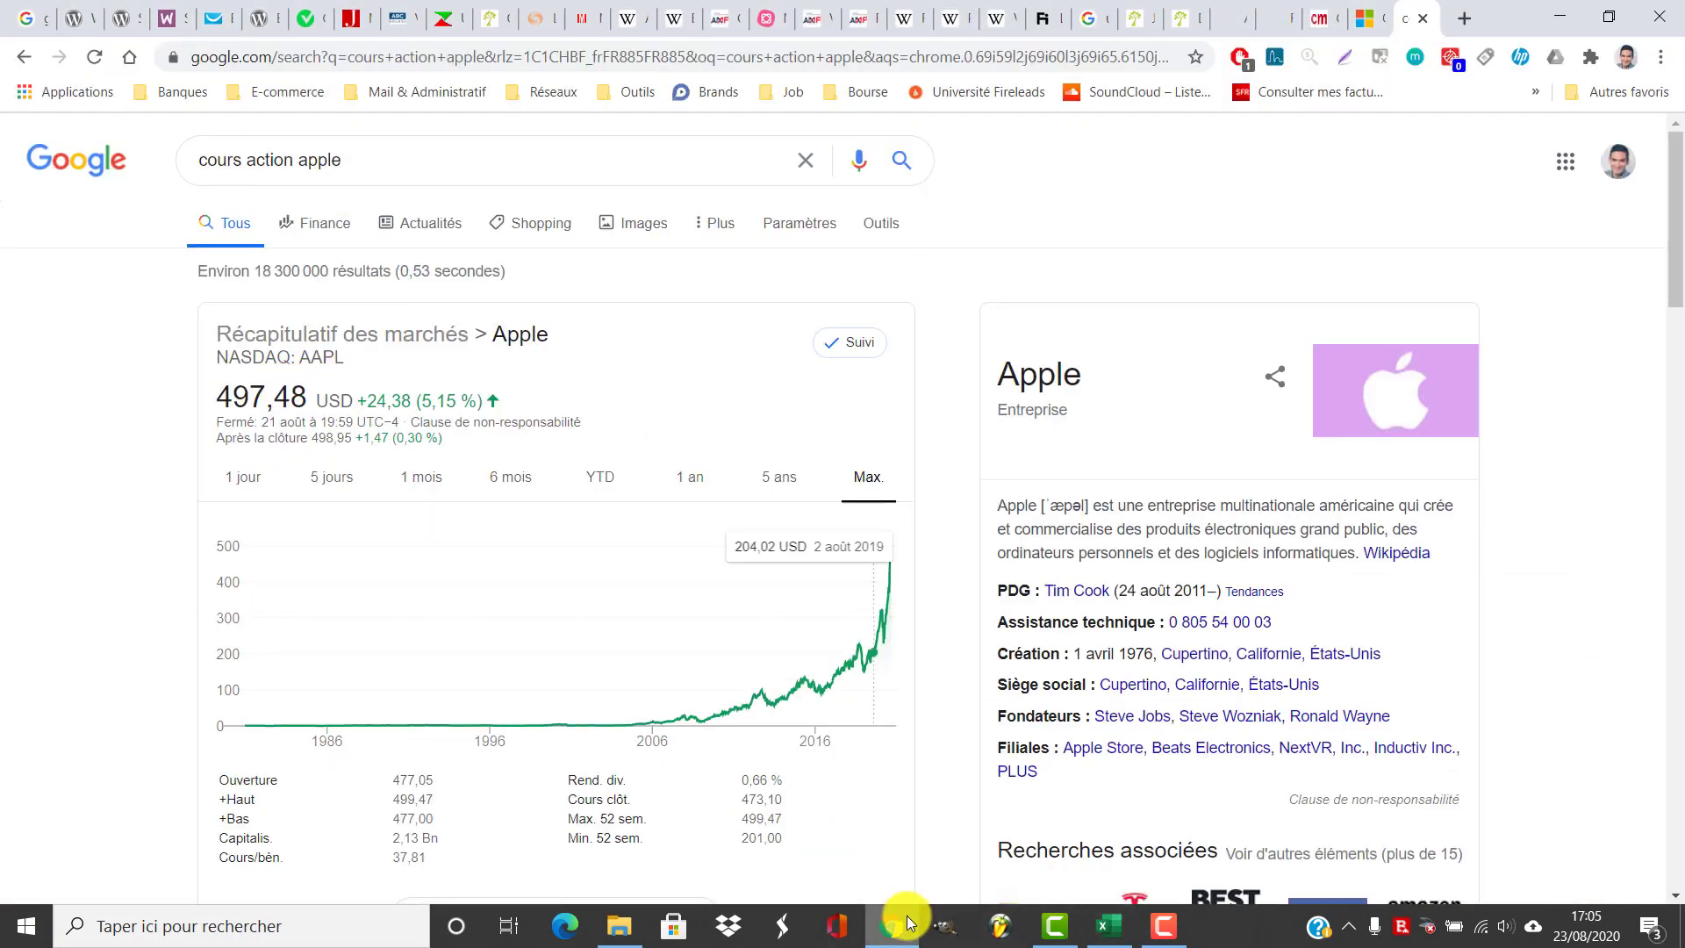
click(908, 921)
click(173, 317)
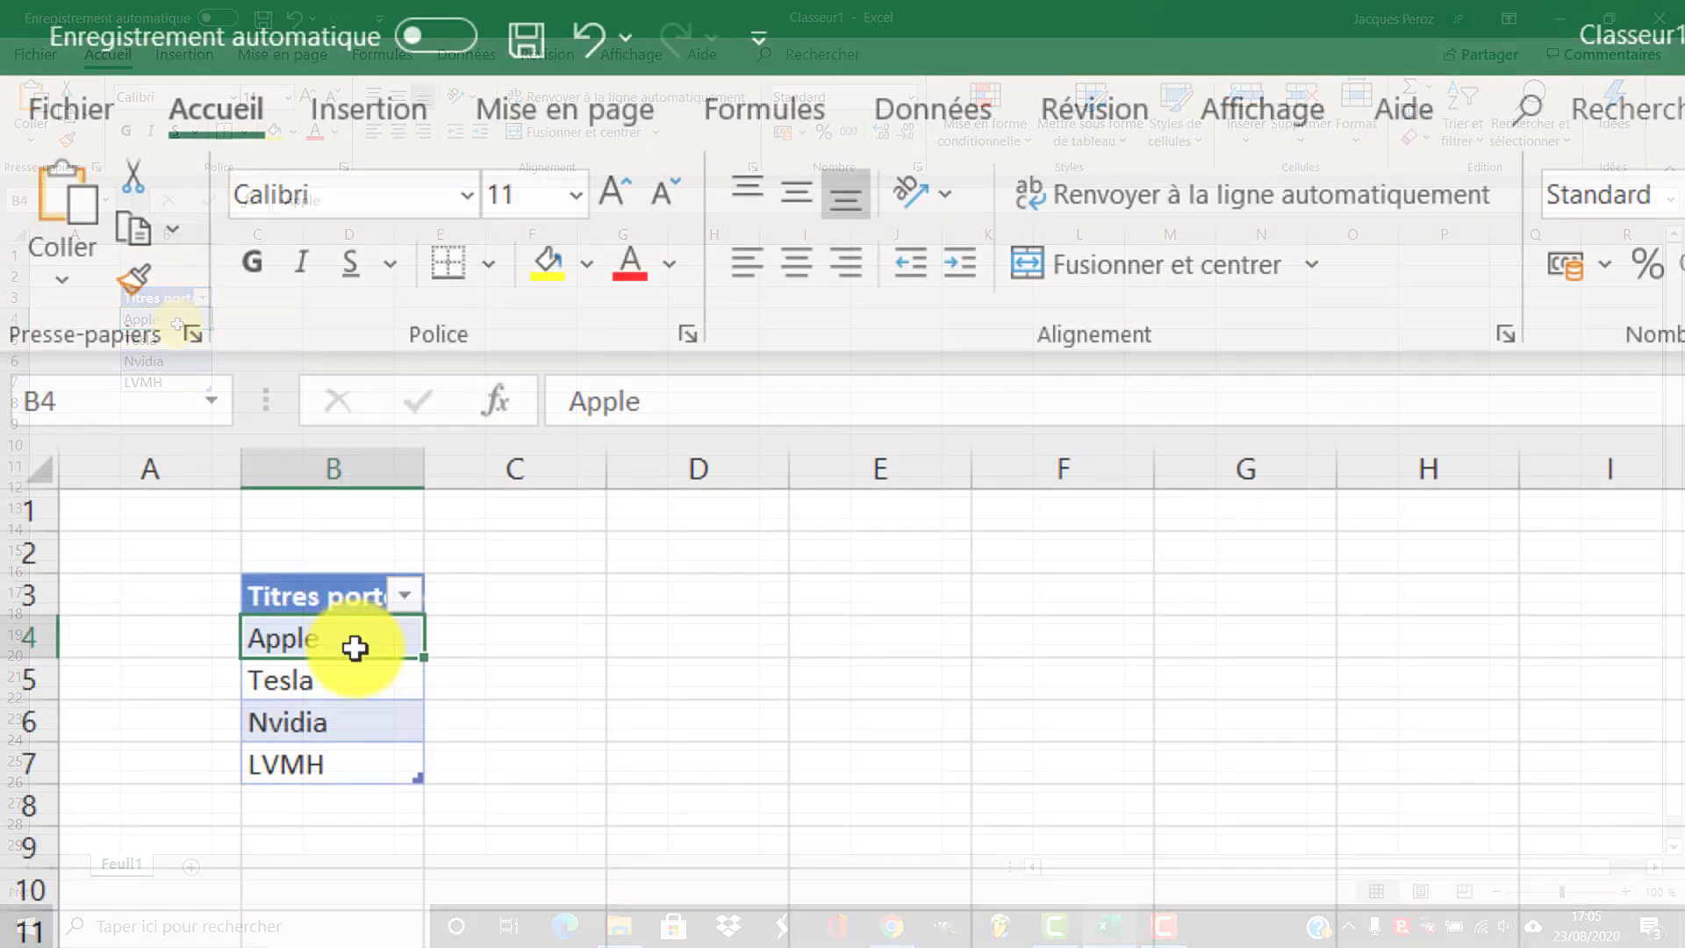
drag(355, 648, 350, 760)
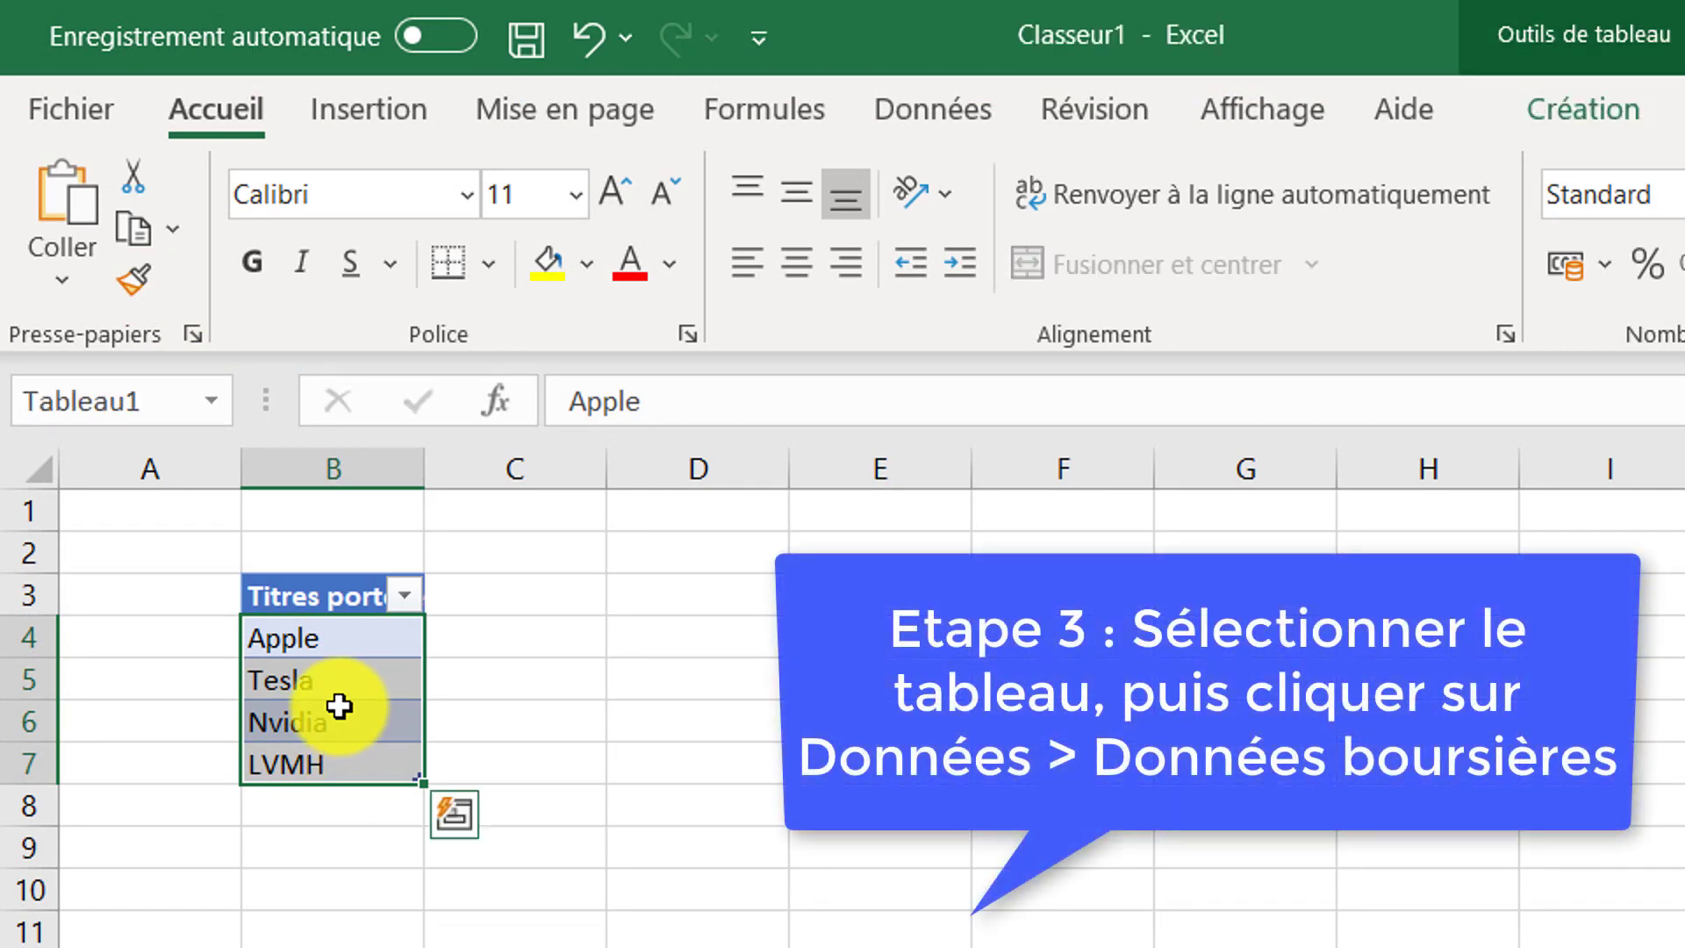
click(940, 108)
click(1108, 240)
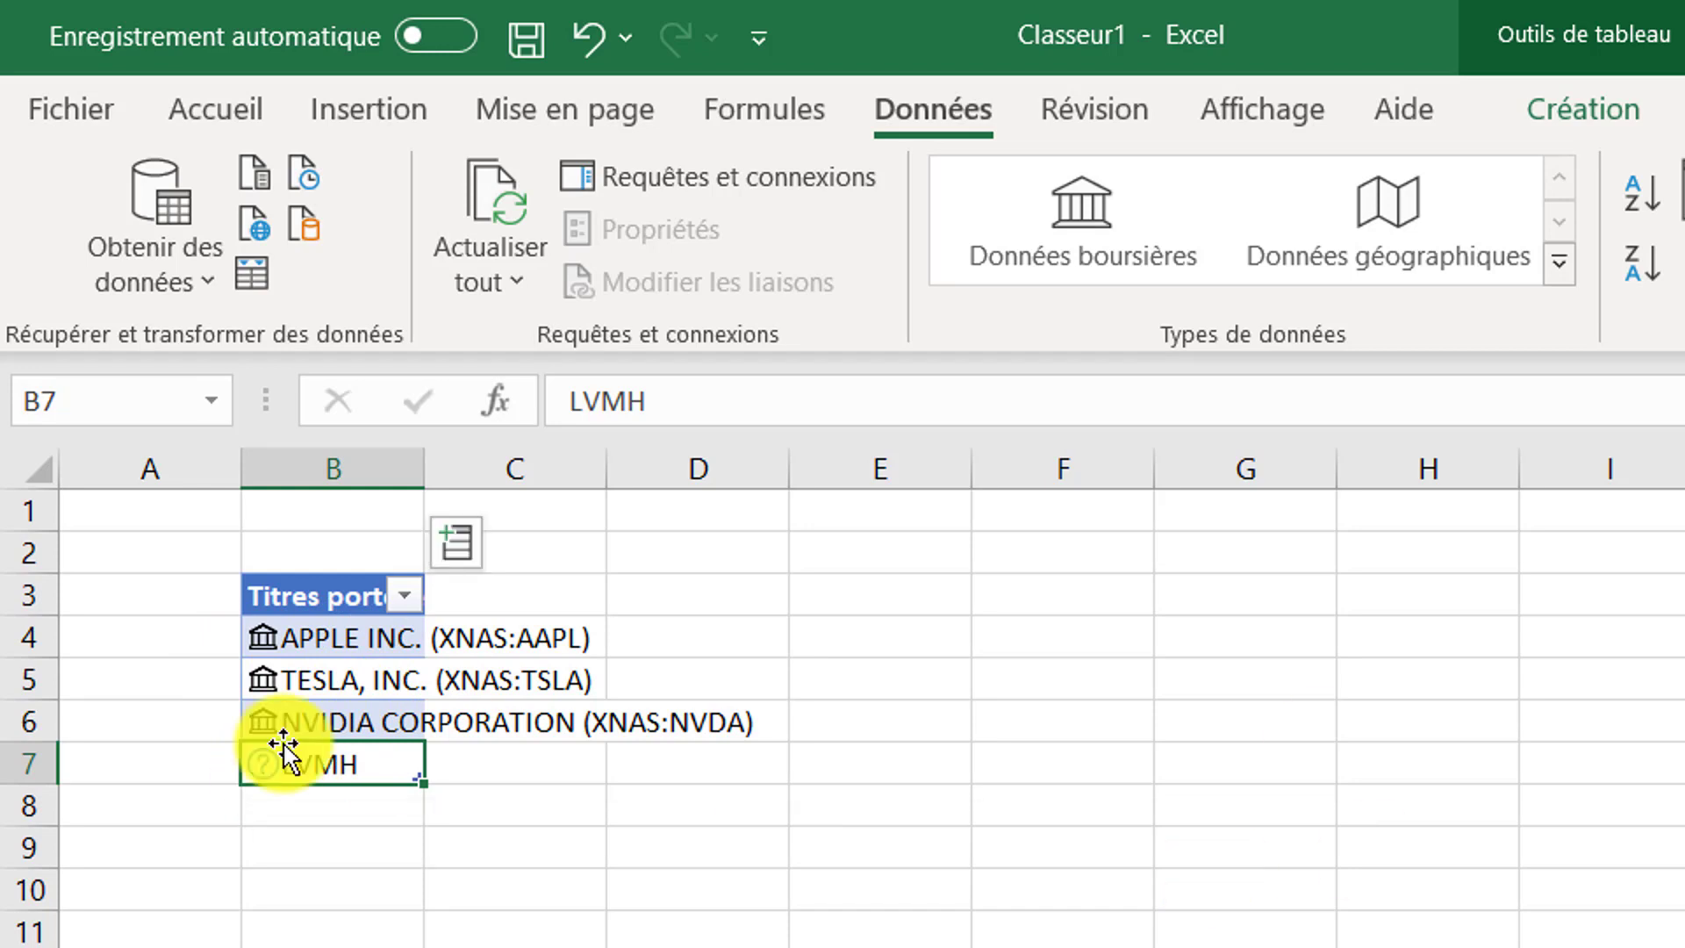
Resolve the unrecognised LVMH entry in the data selector by choosing its Euronext Paris stock listing
mouse_move(272, 783)
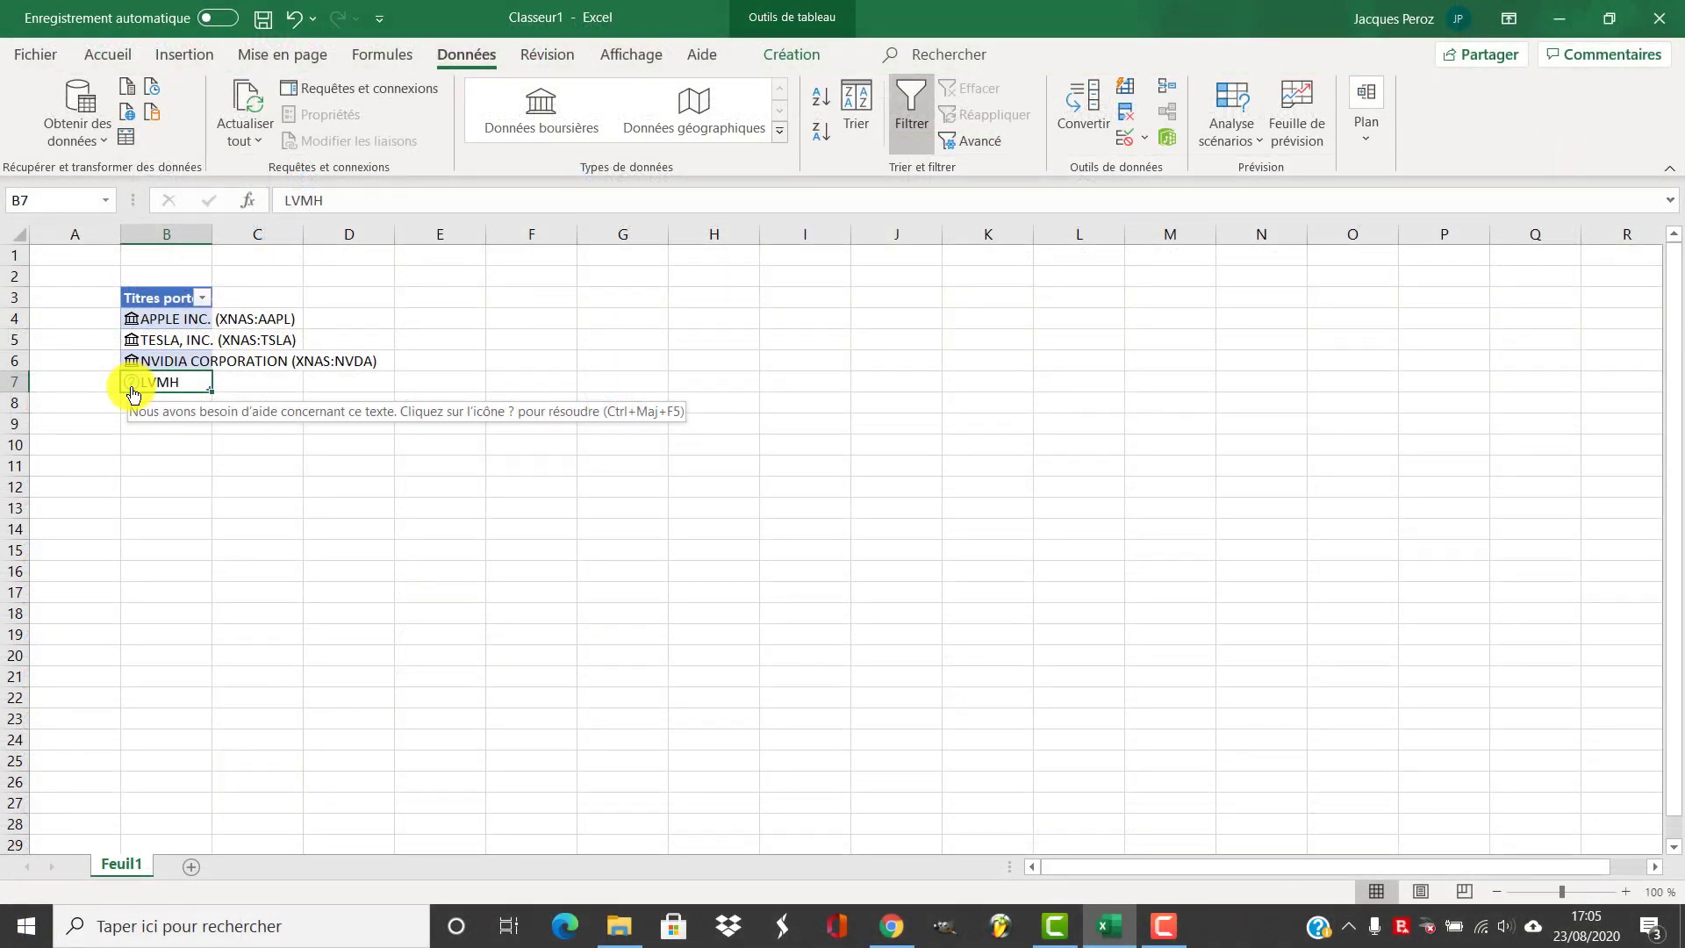
click(131, 386)
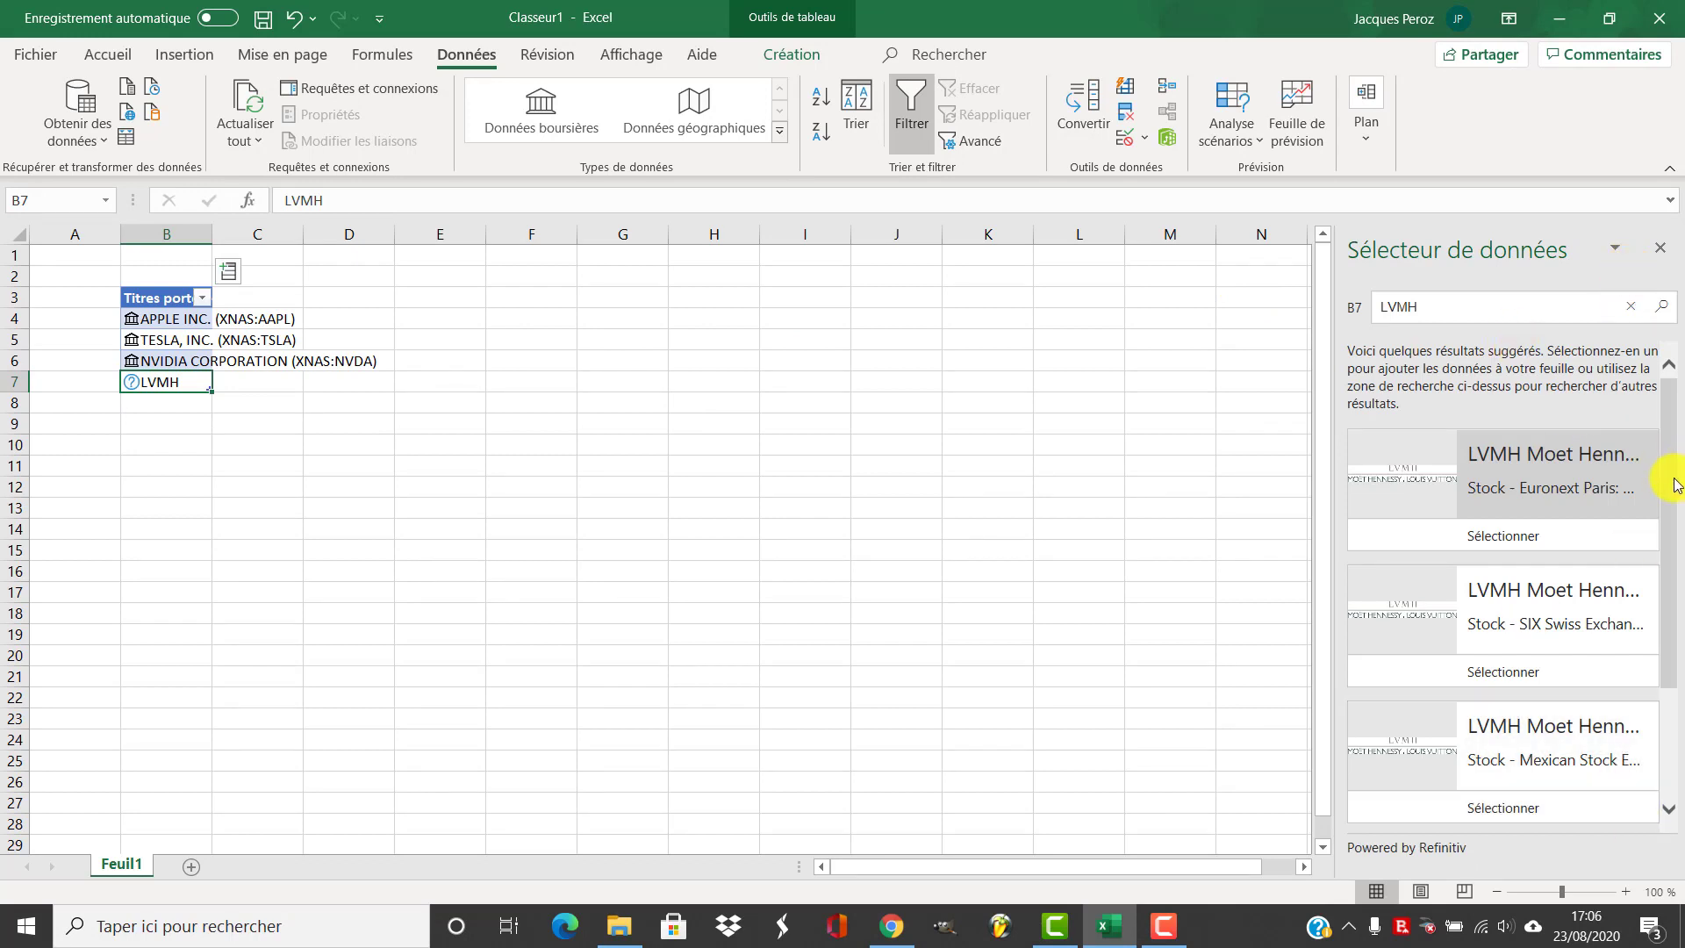
drag(1676, 484, 1657, 409)
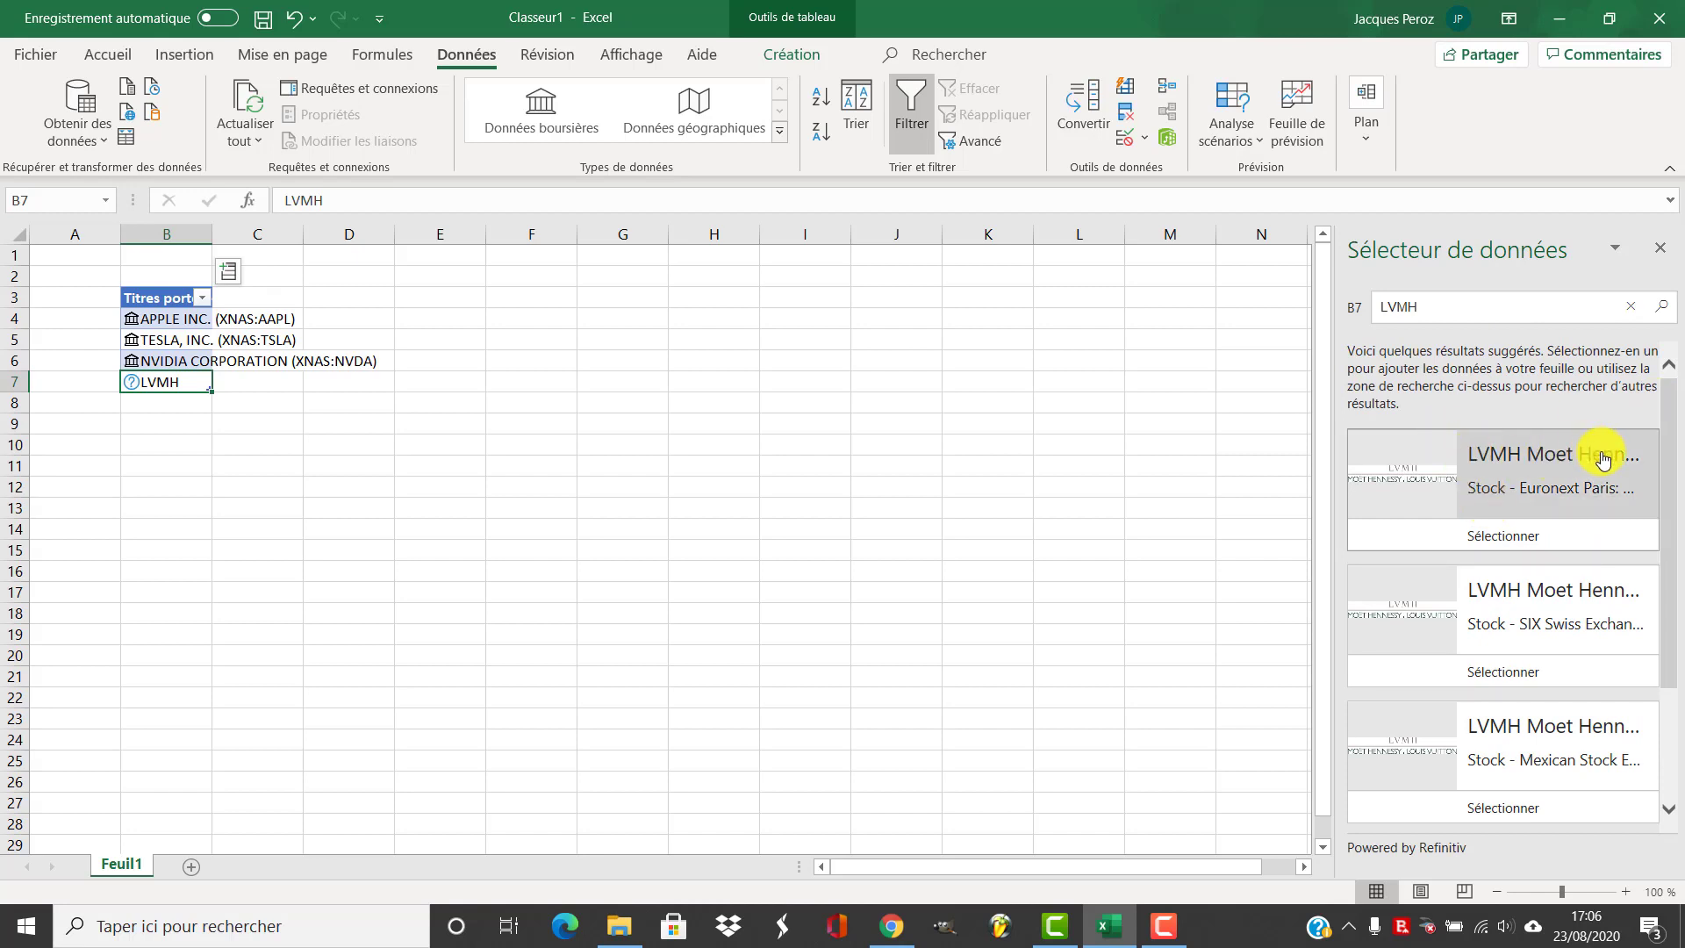
click(1559, 496)
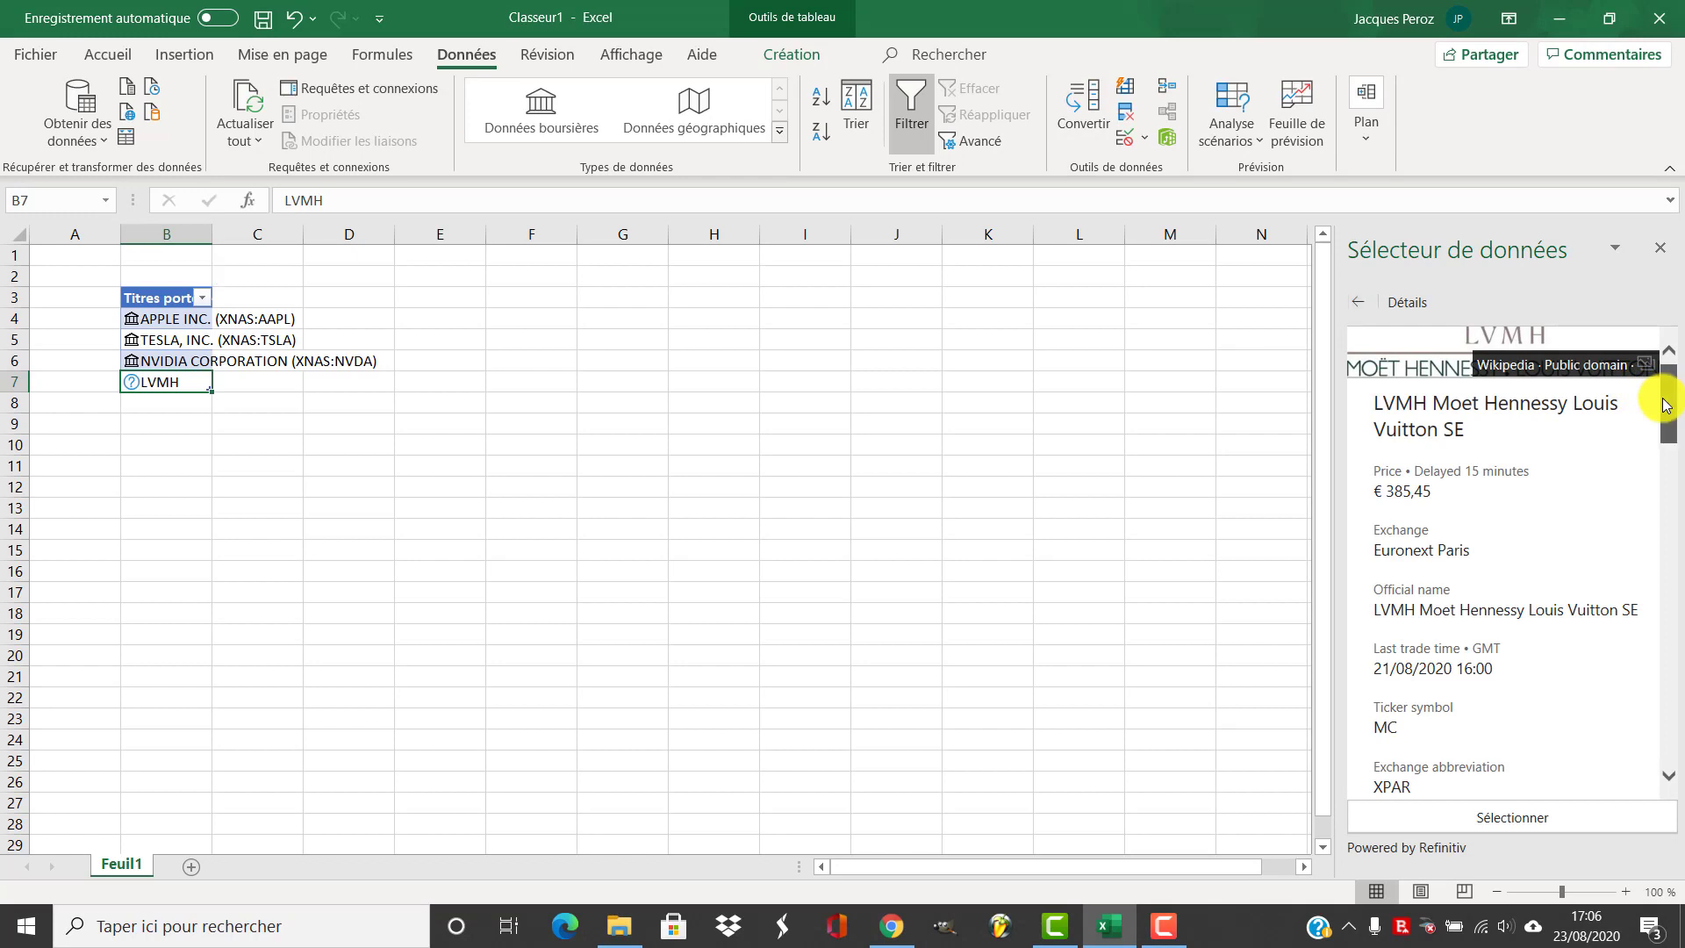
drag(1665, 406, 1665, 434)
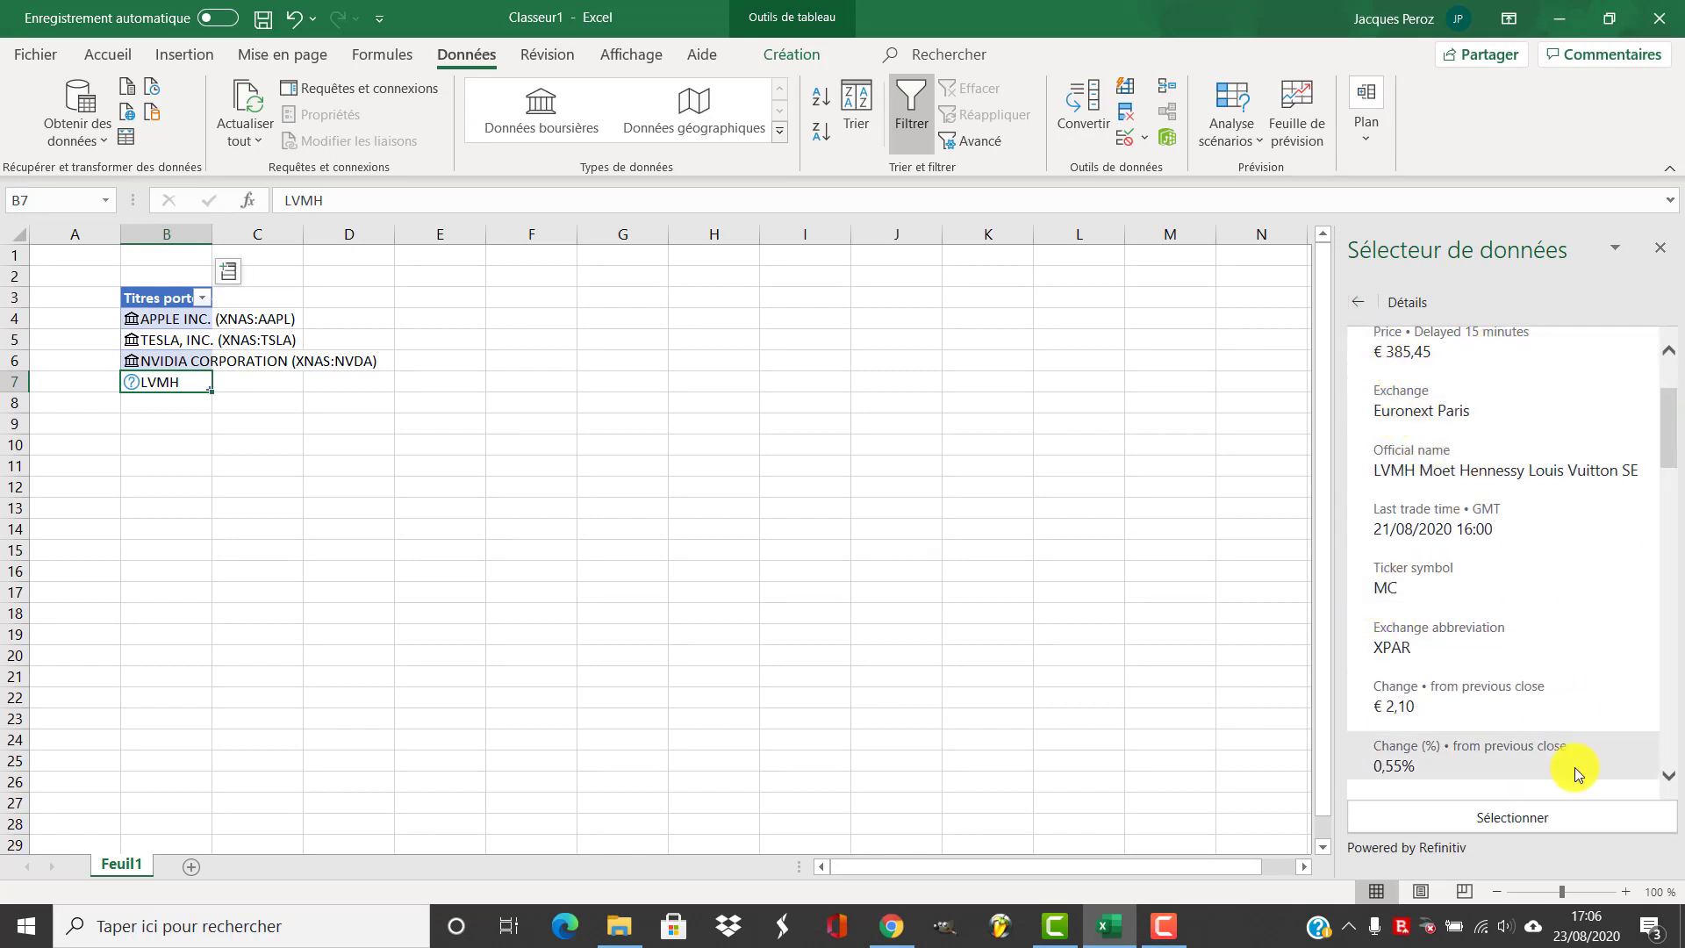
scroll(1575, 767, down, 3)
click(1552, 814)
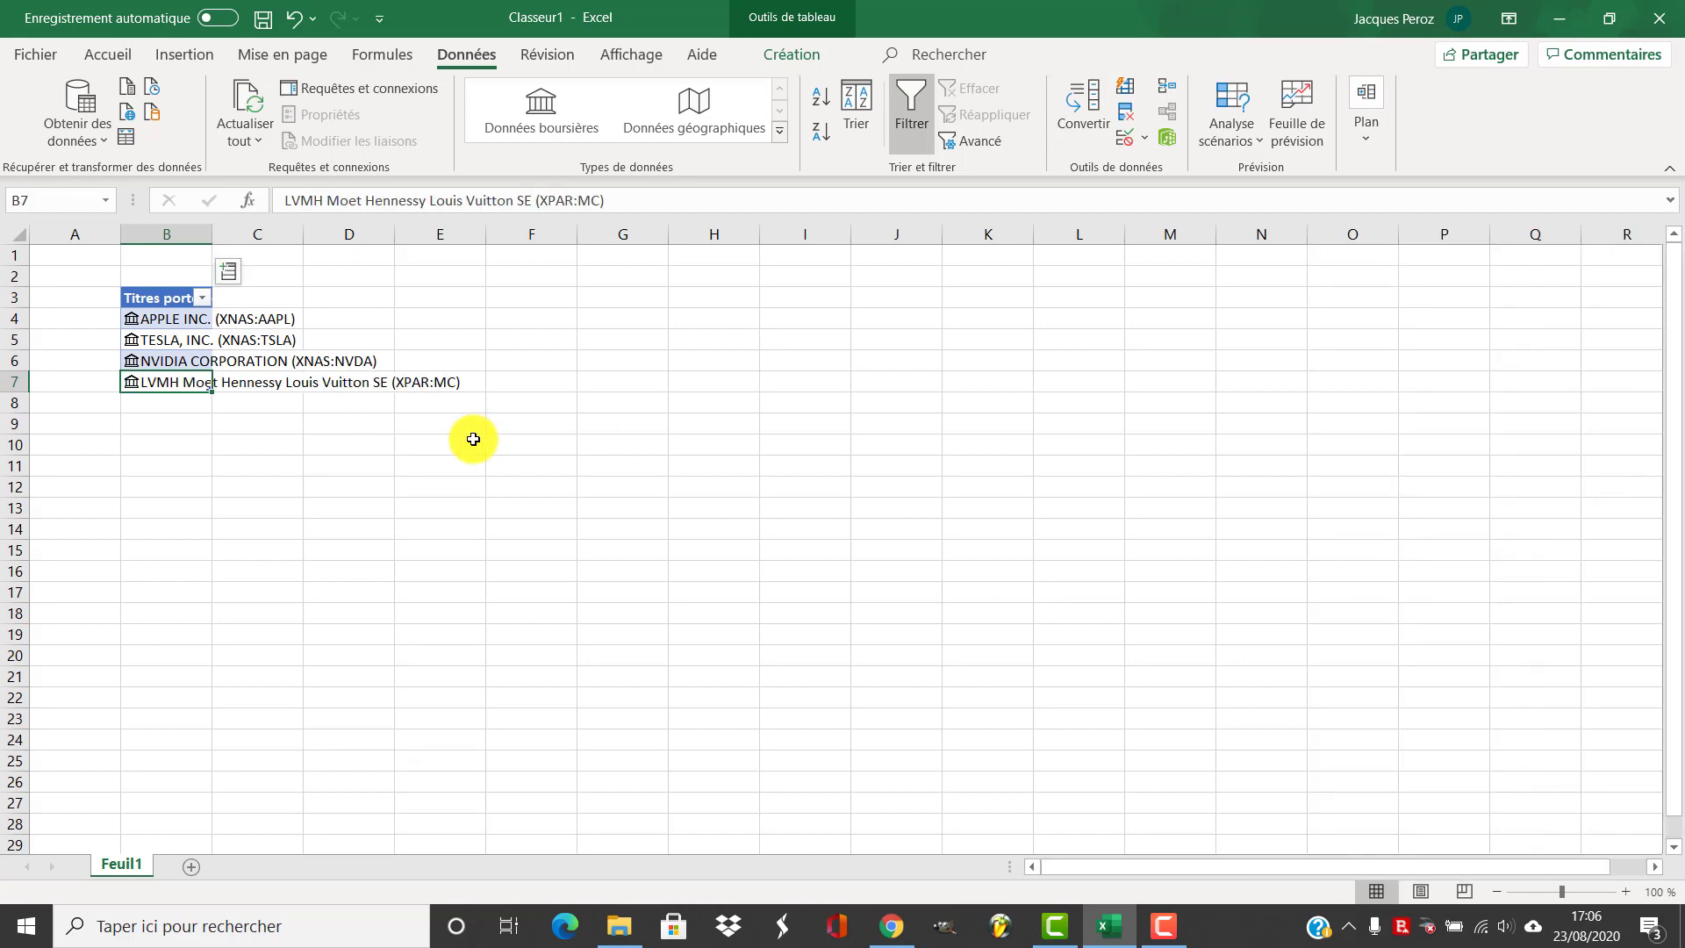
Open Apple's stock data card and scroll through its fields
click(133, 319)
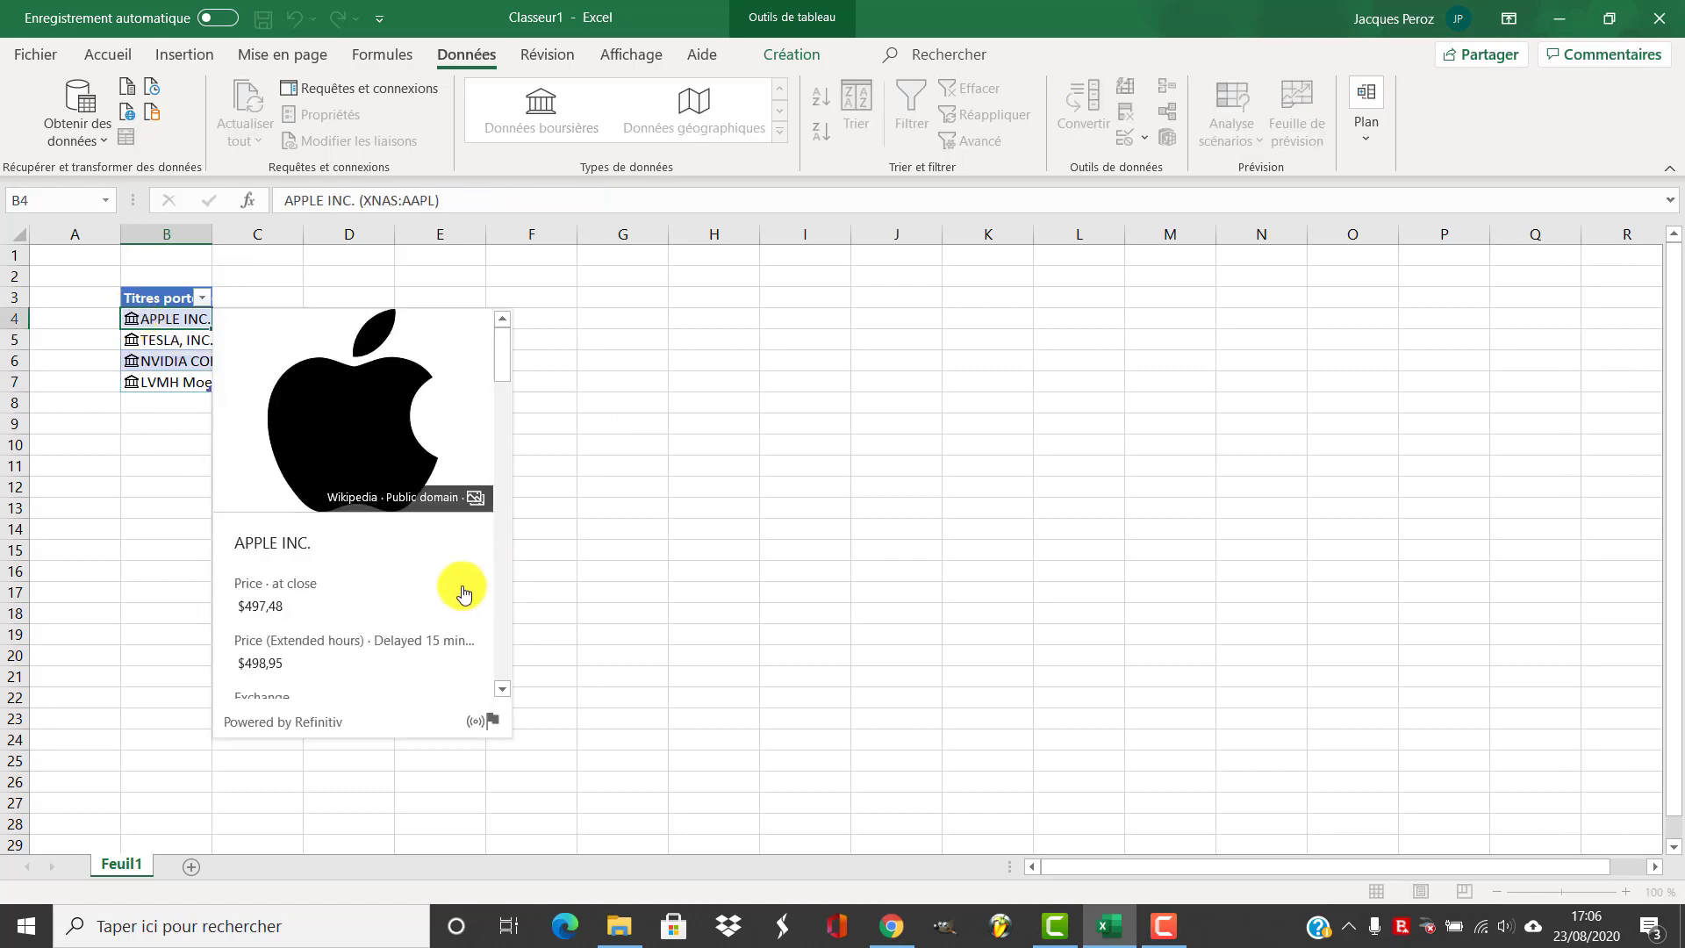
scroll(406, 599, down, 5)
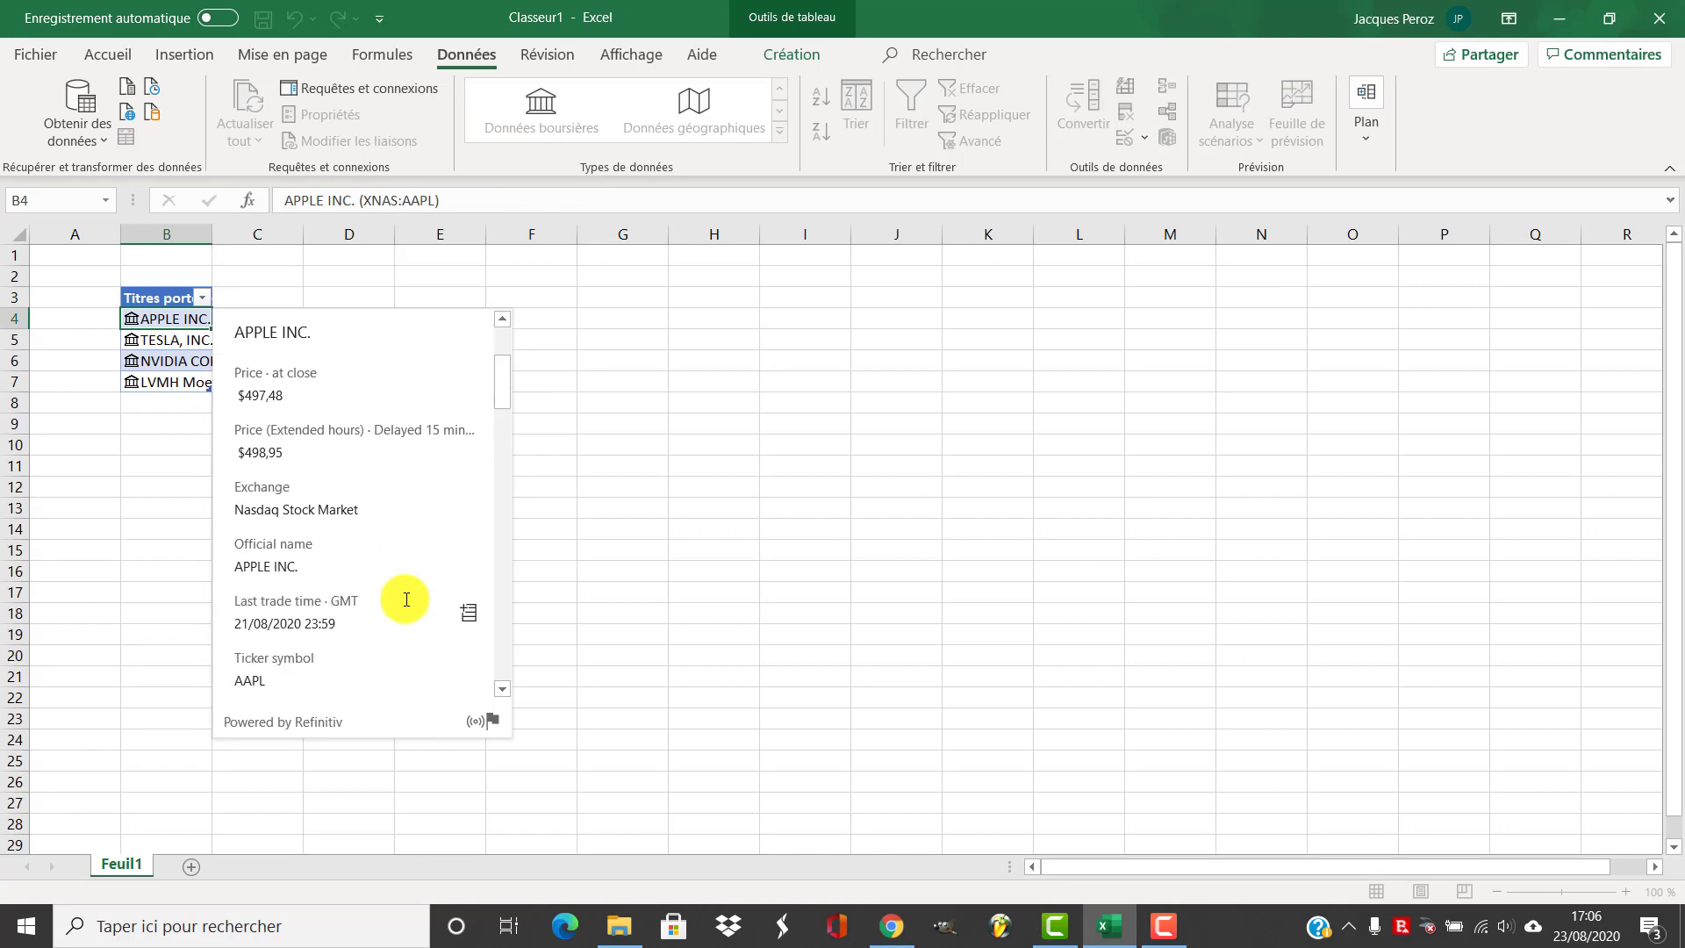
scroll(407, 600, down, 10)
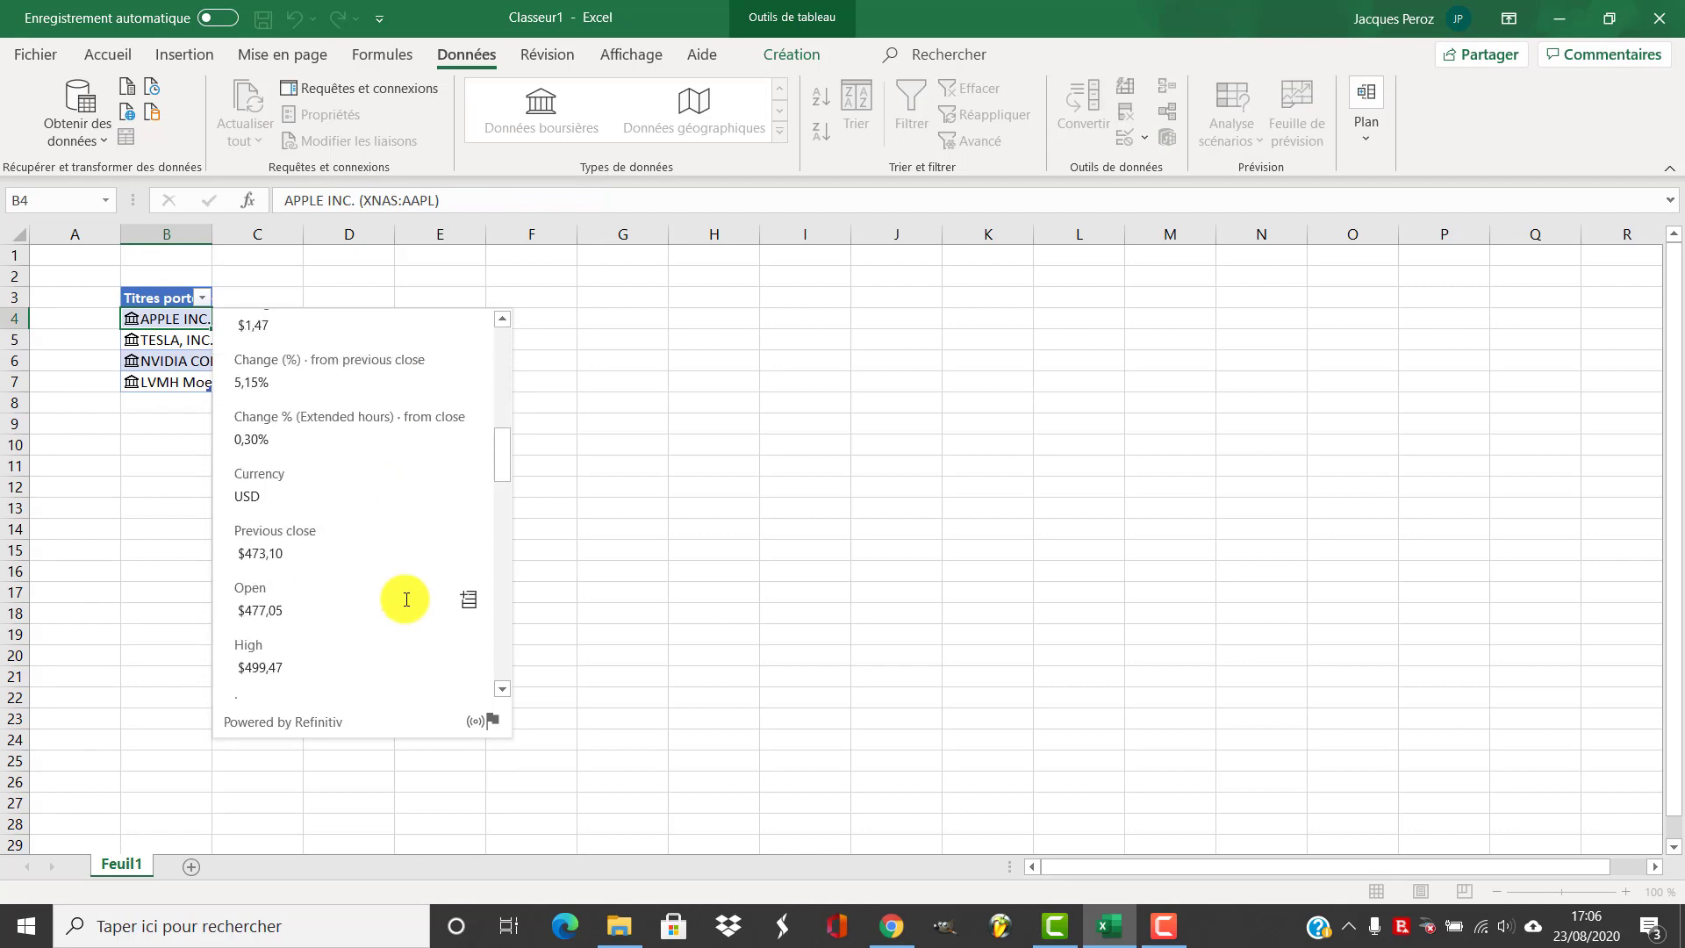
Close Apple's stock data card and add a Price column extracted from the stock data to the table
scroll(407, 599, down, 15)
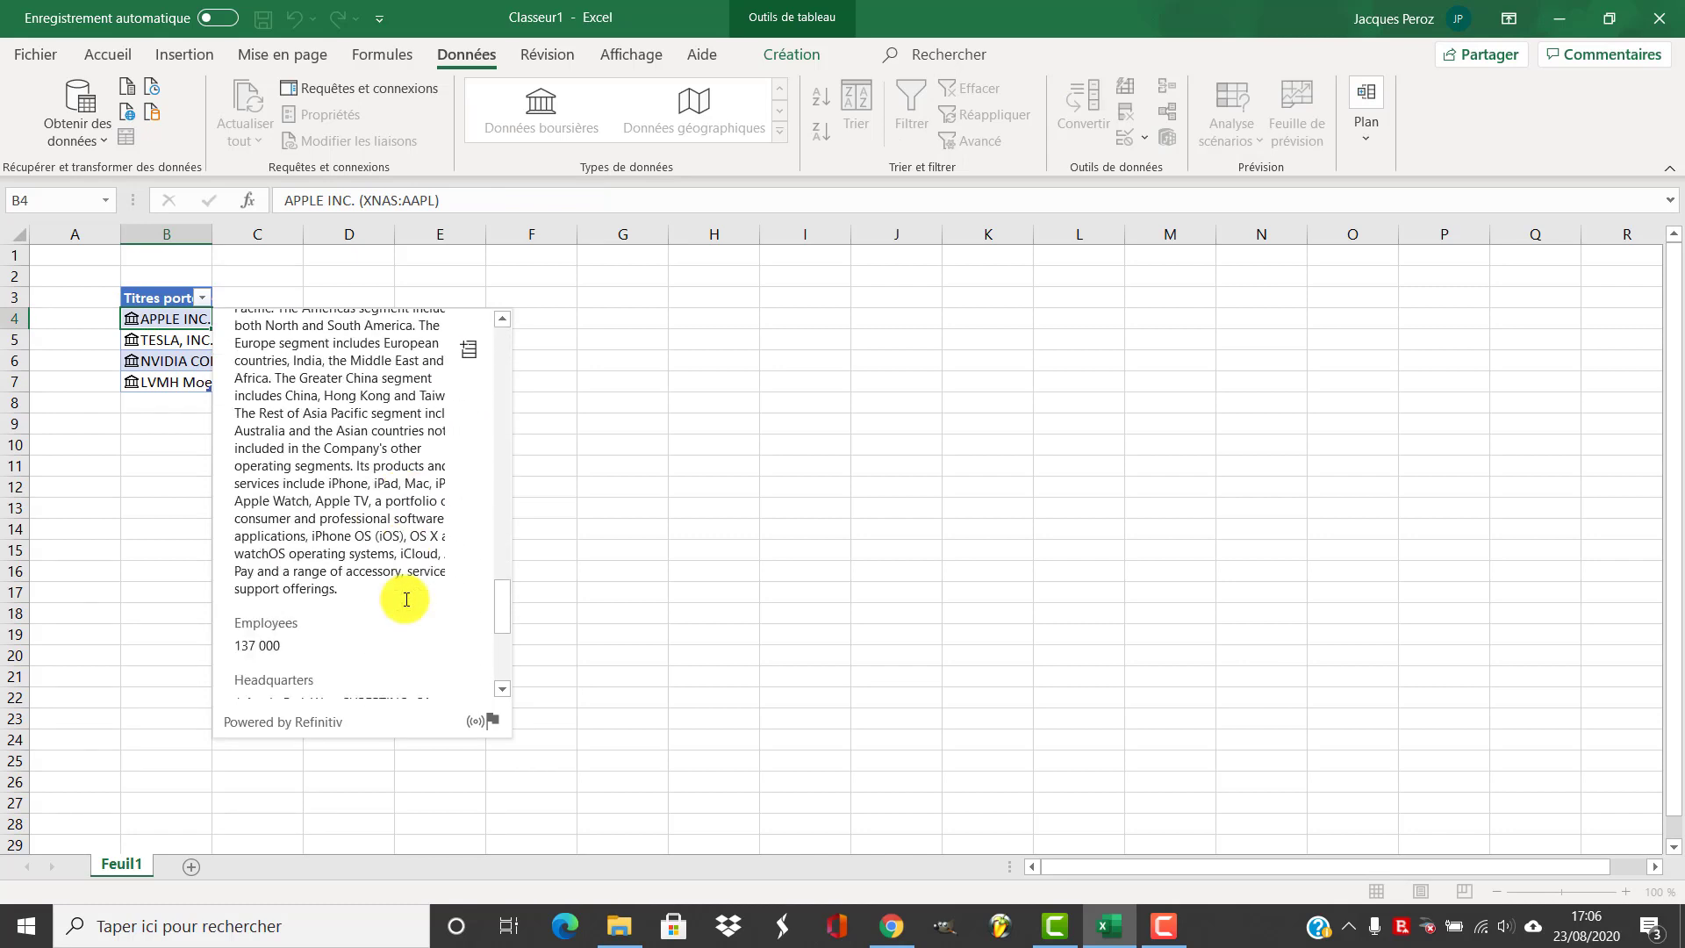
key(Escape)
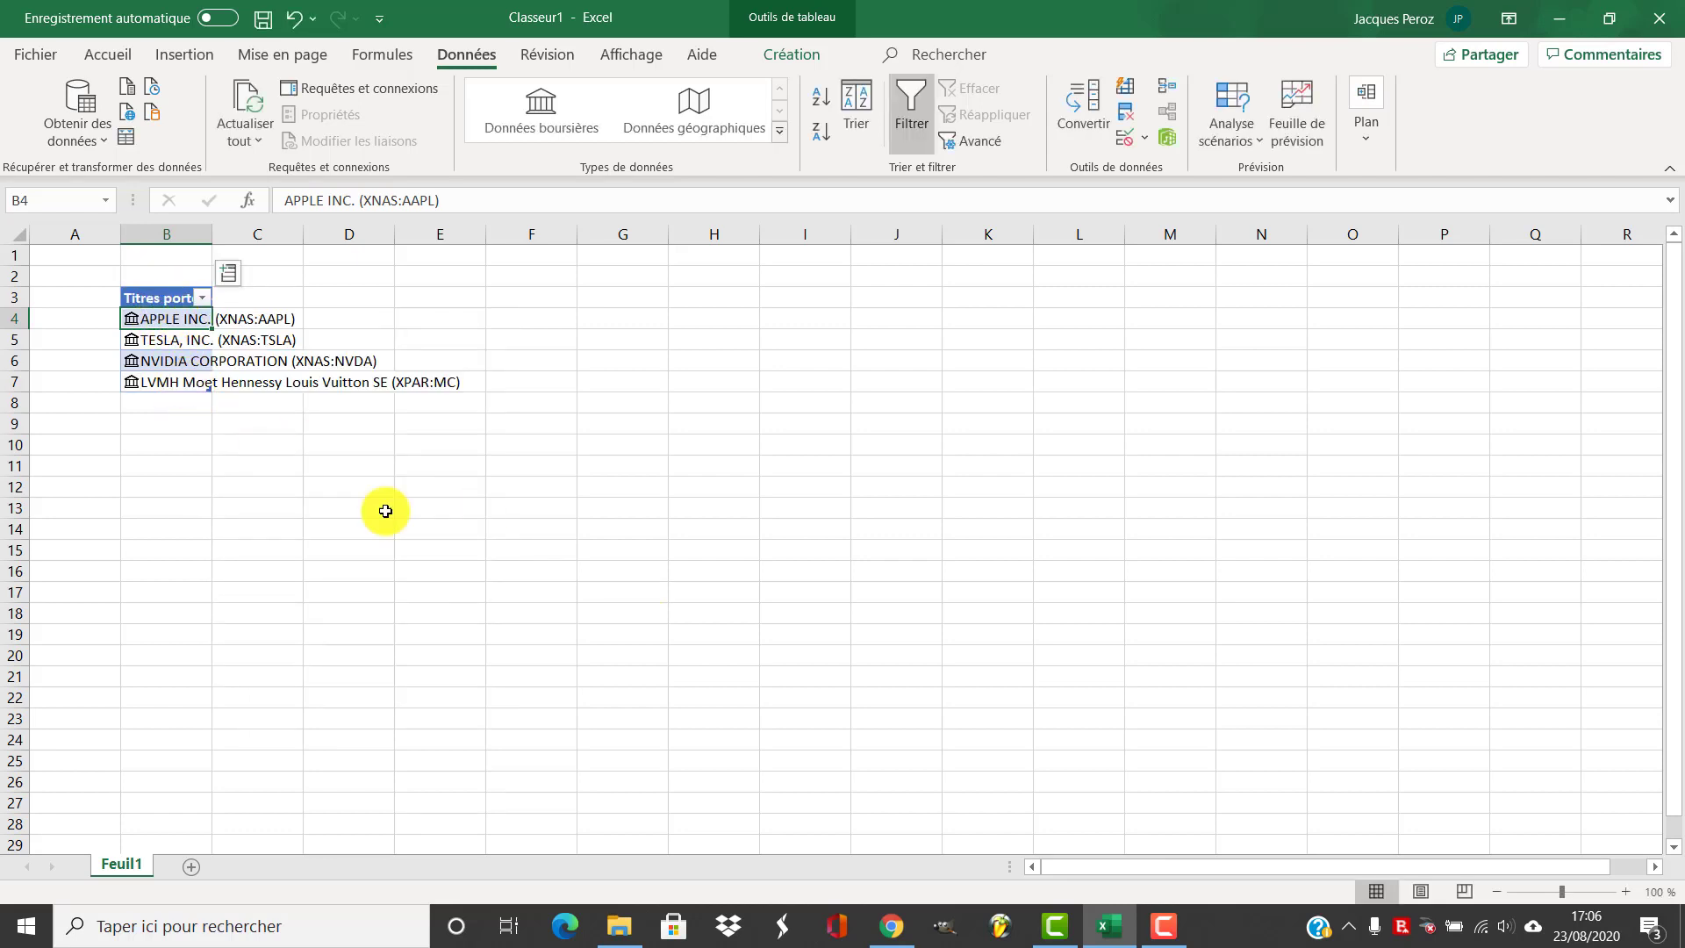
click(893, 927)
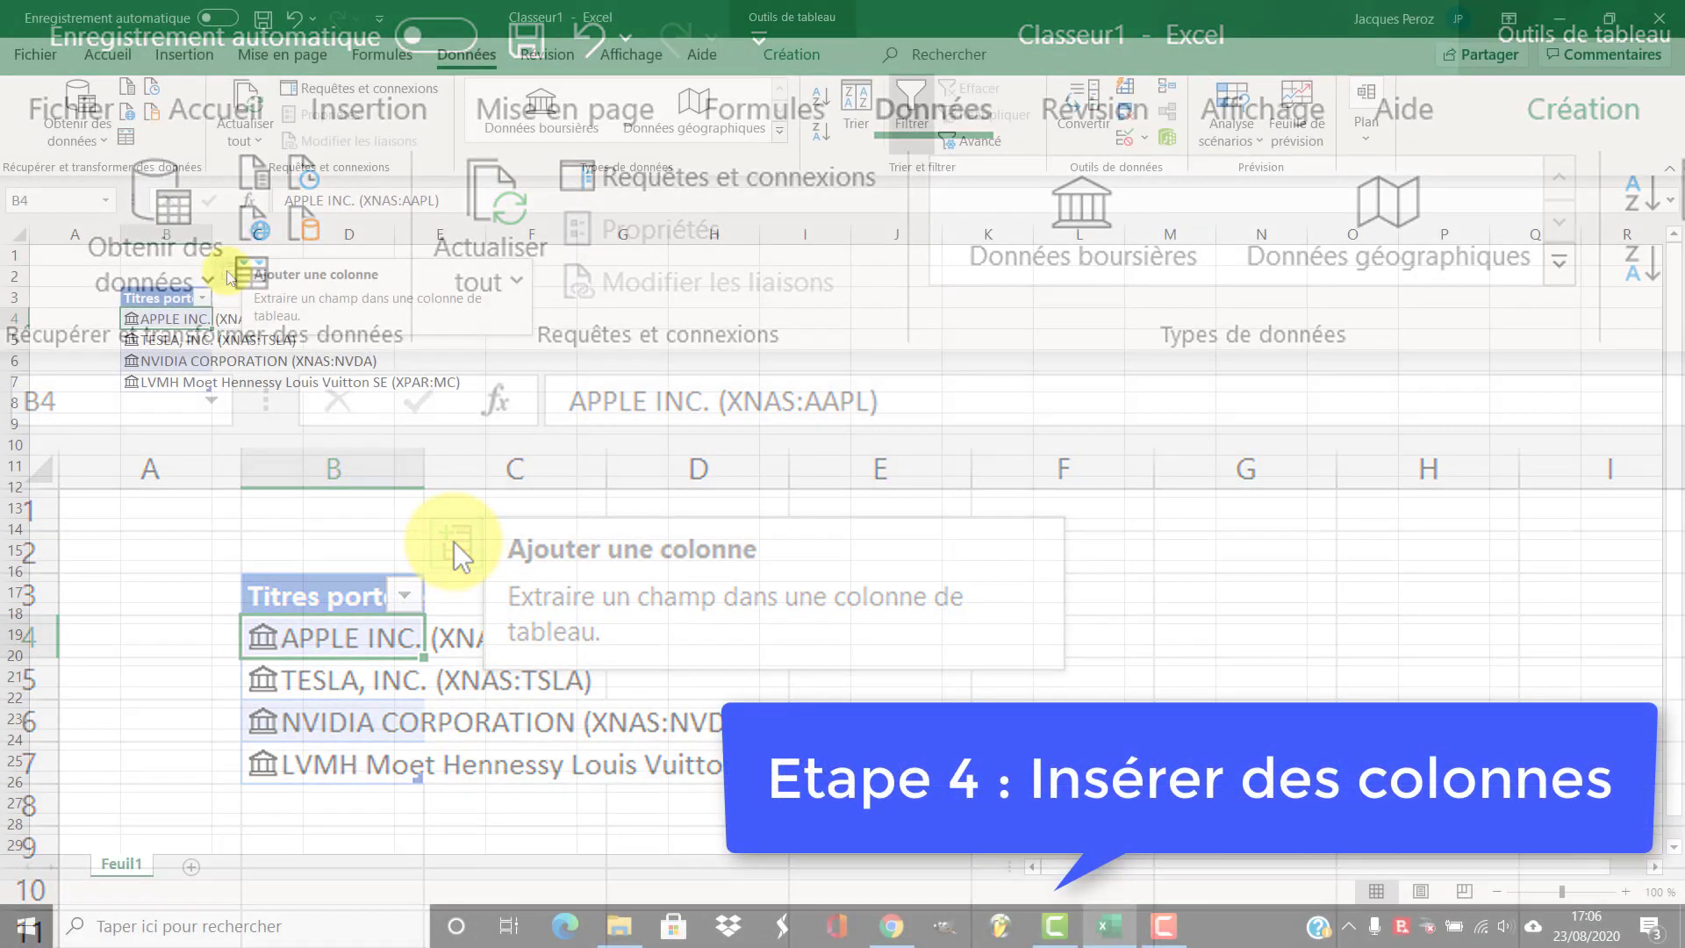
click(229, 275)
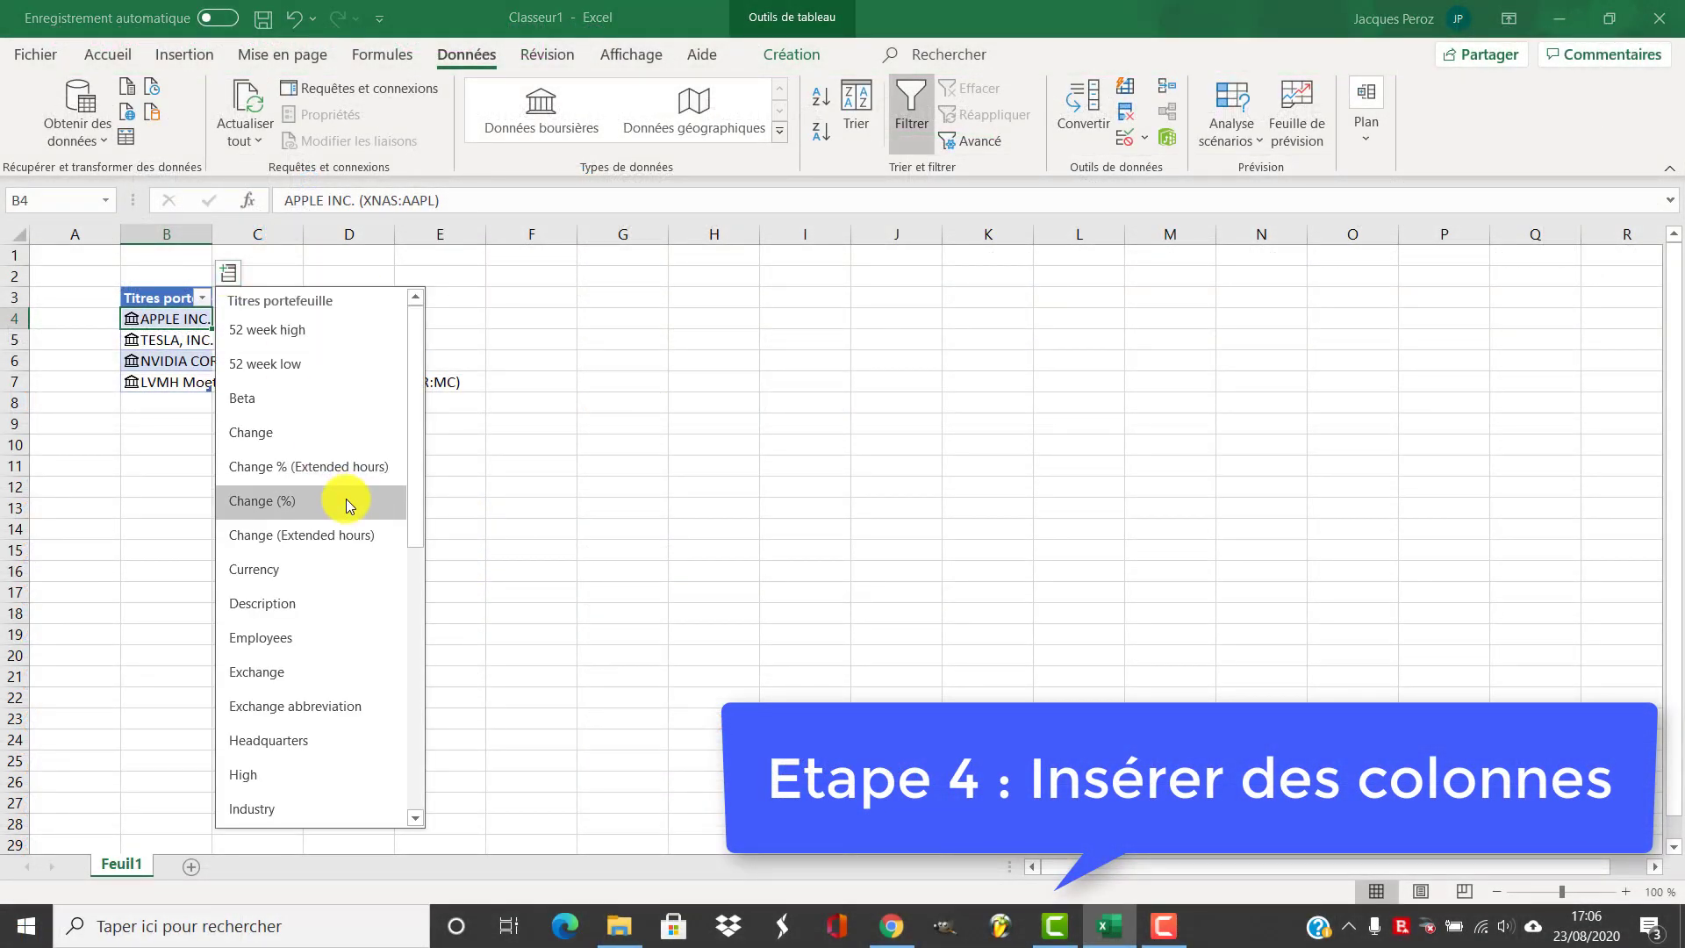
scroll(346, 499, down, 6)
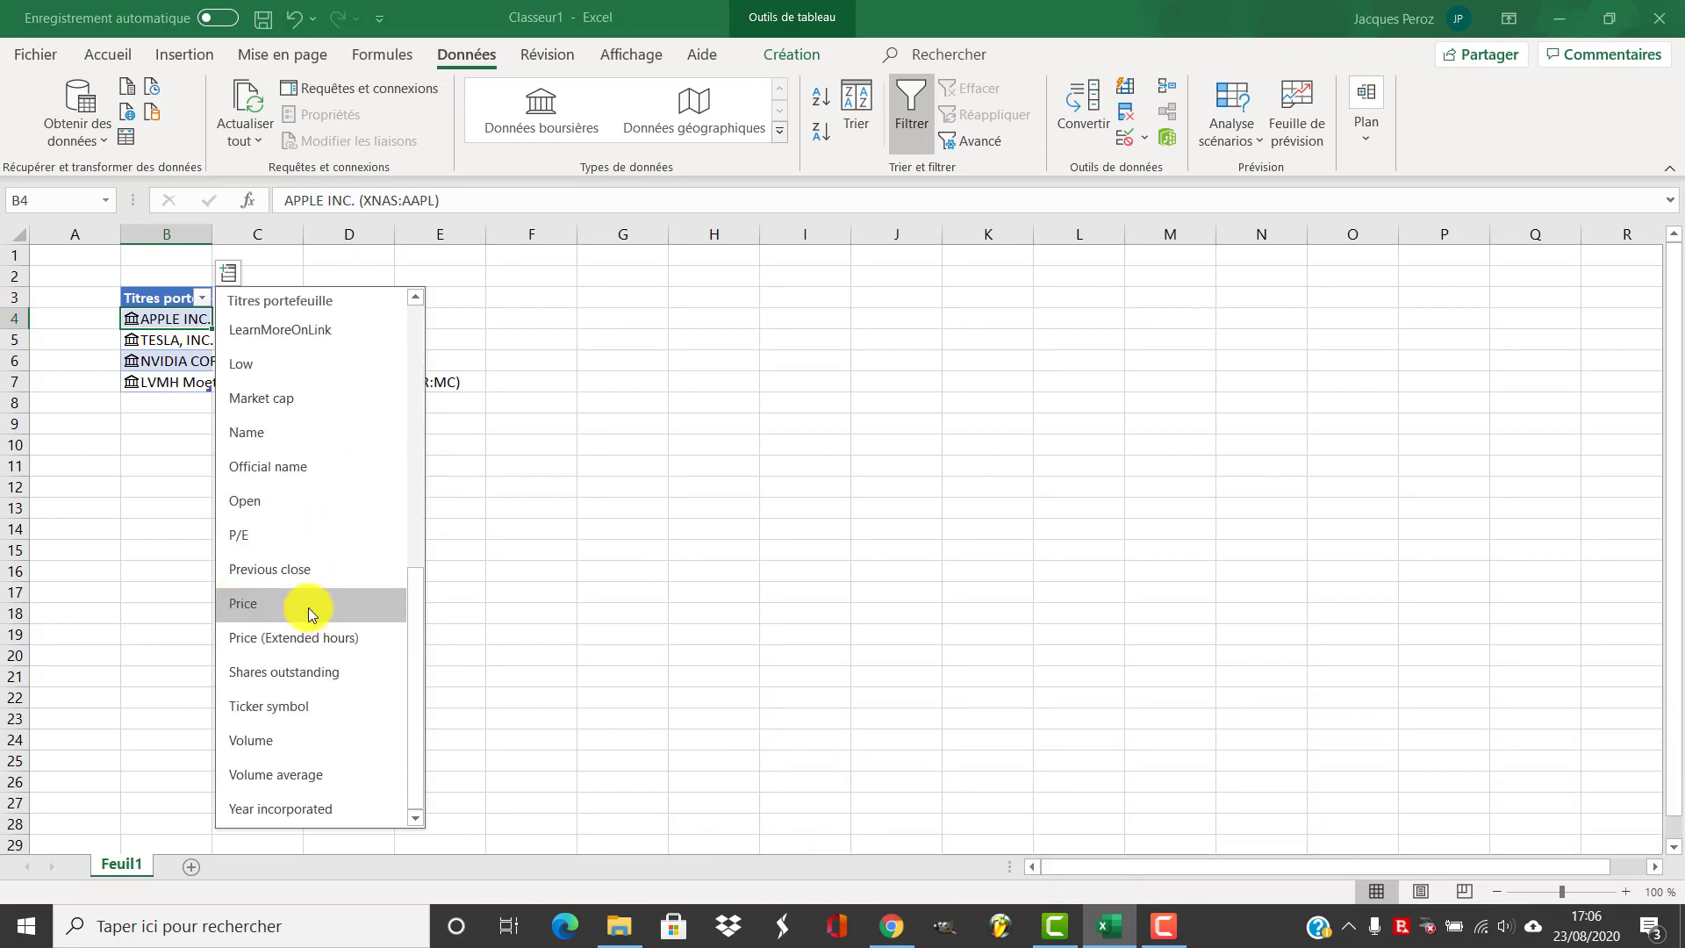
click(308, 608)
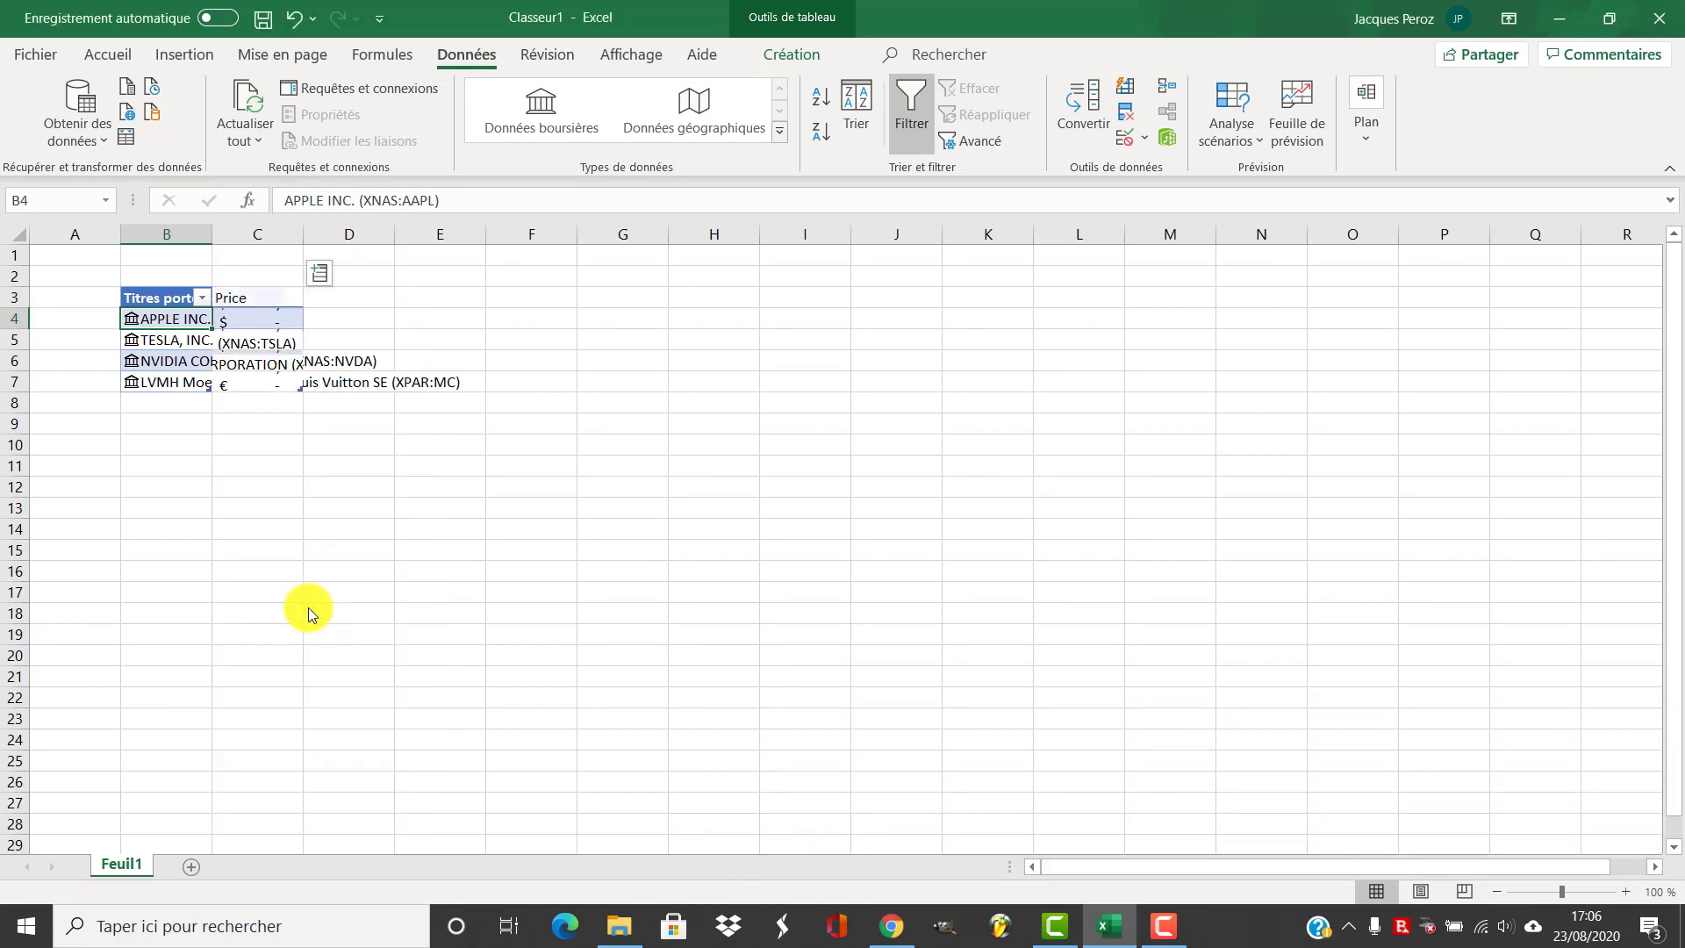
Compare Apple's price in the table with its quoted share price on Google in the browser
click(271, 319)
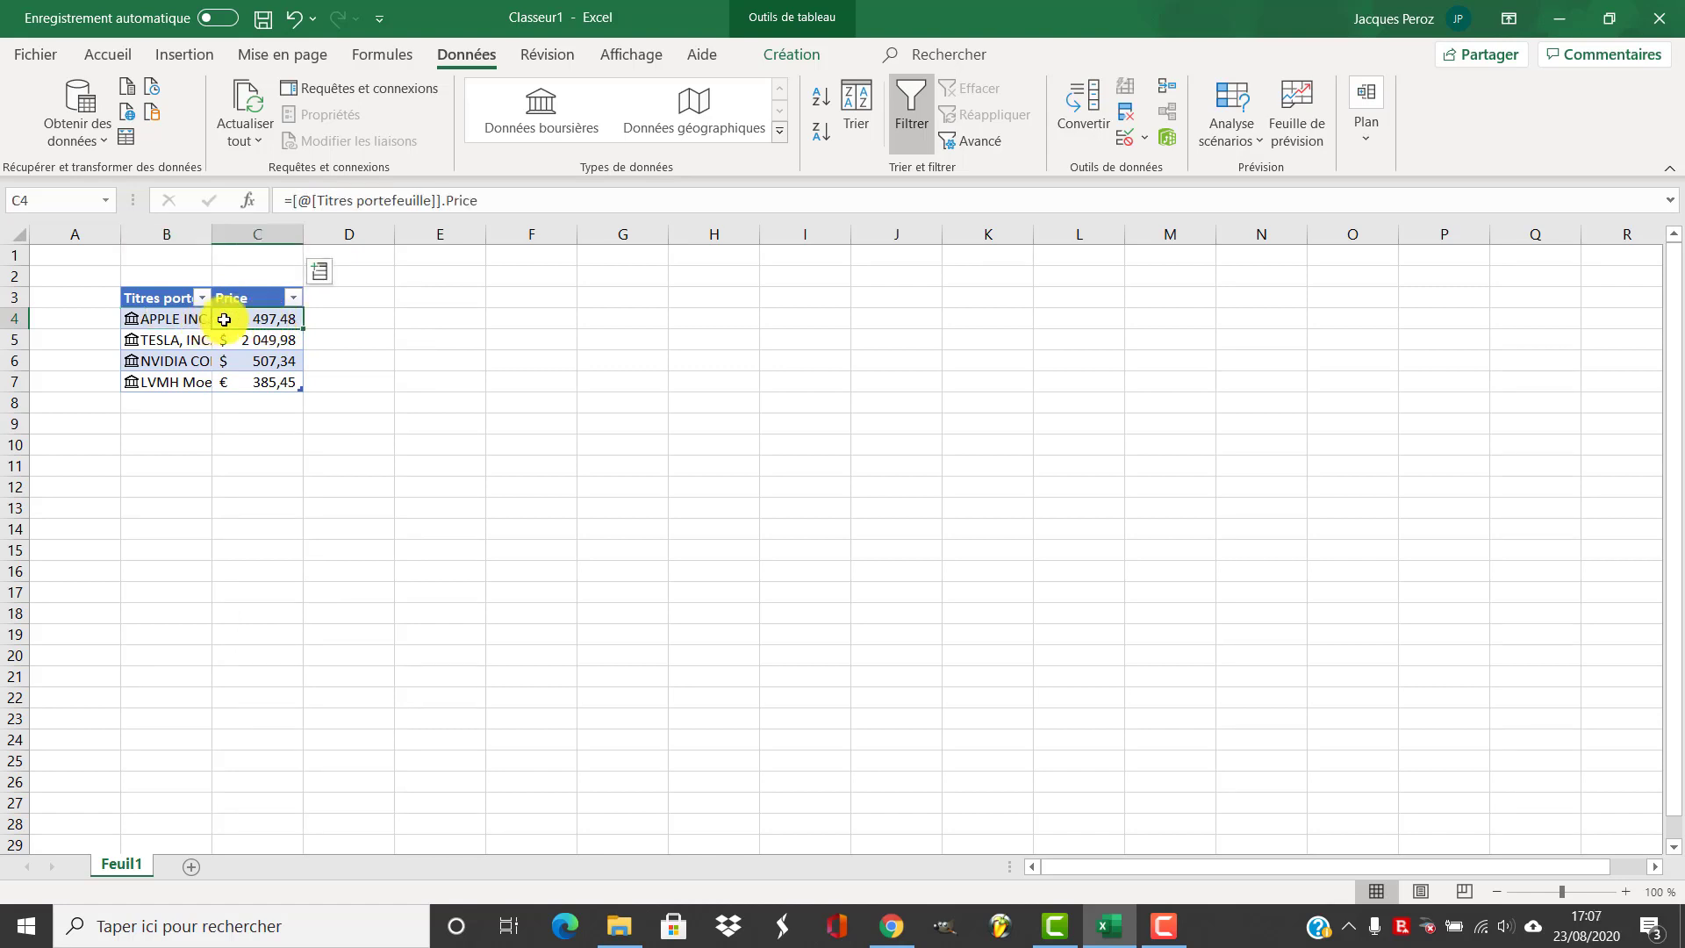
click(892, 926)
drag(216, 397, 309, 409)
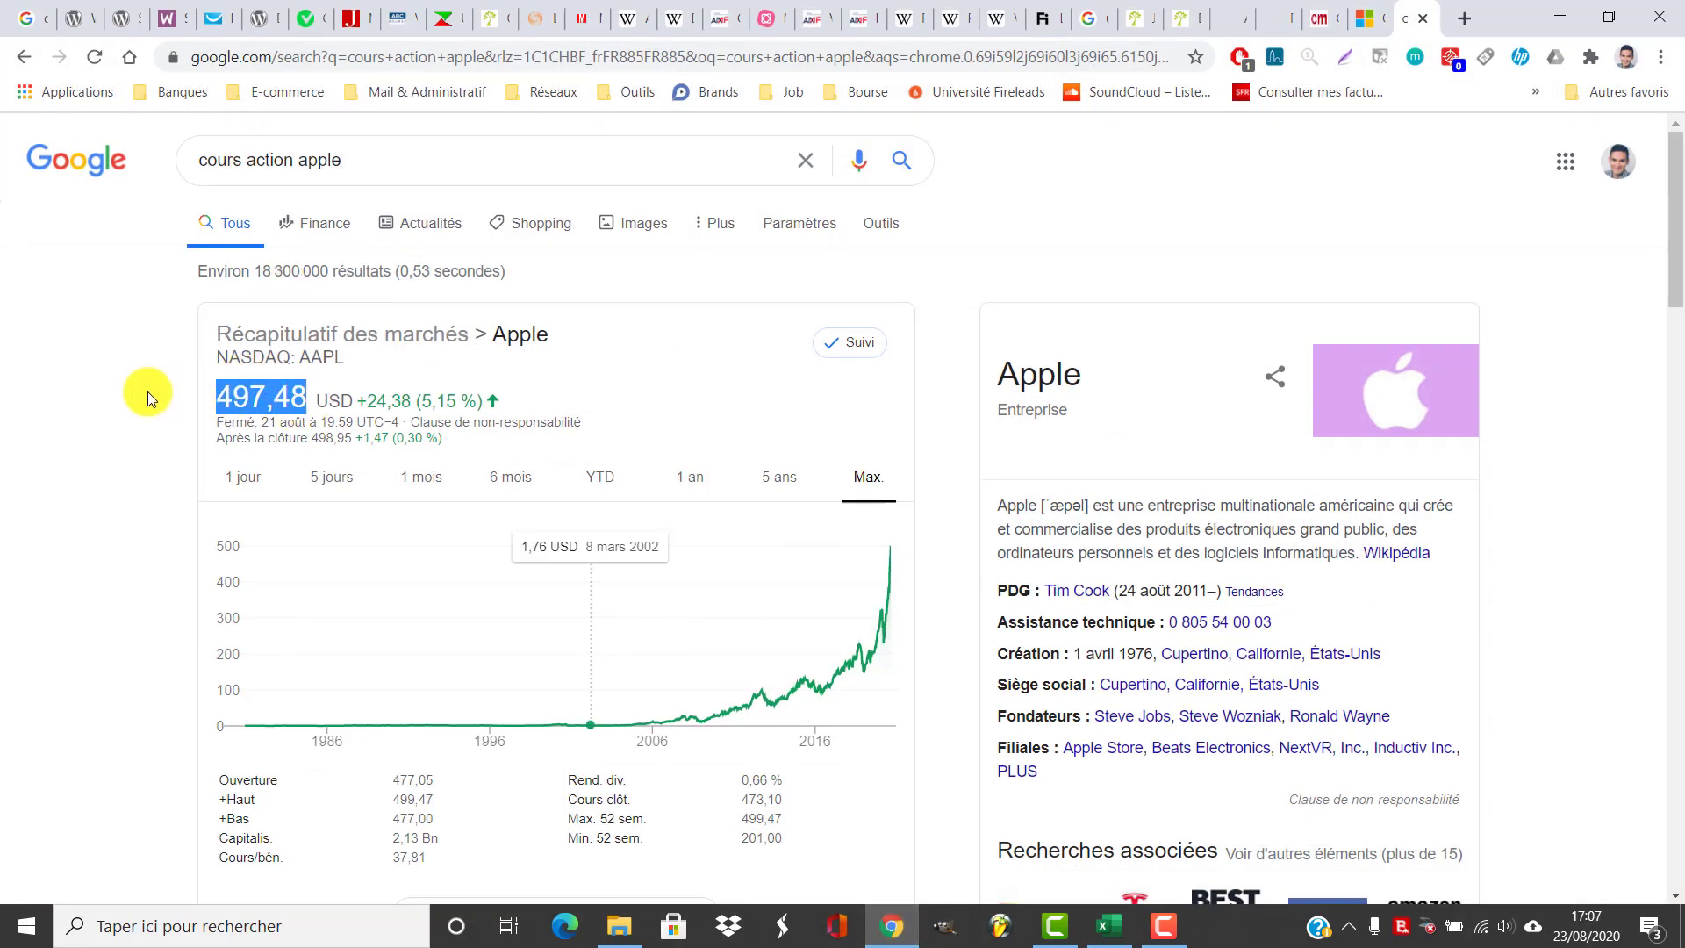
click(892, 926)
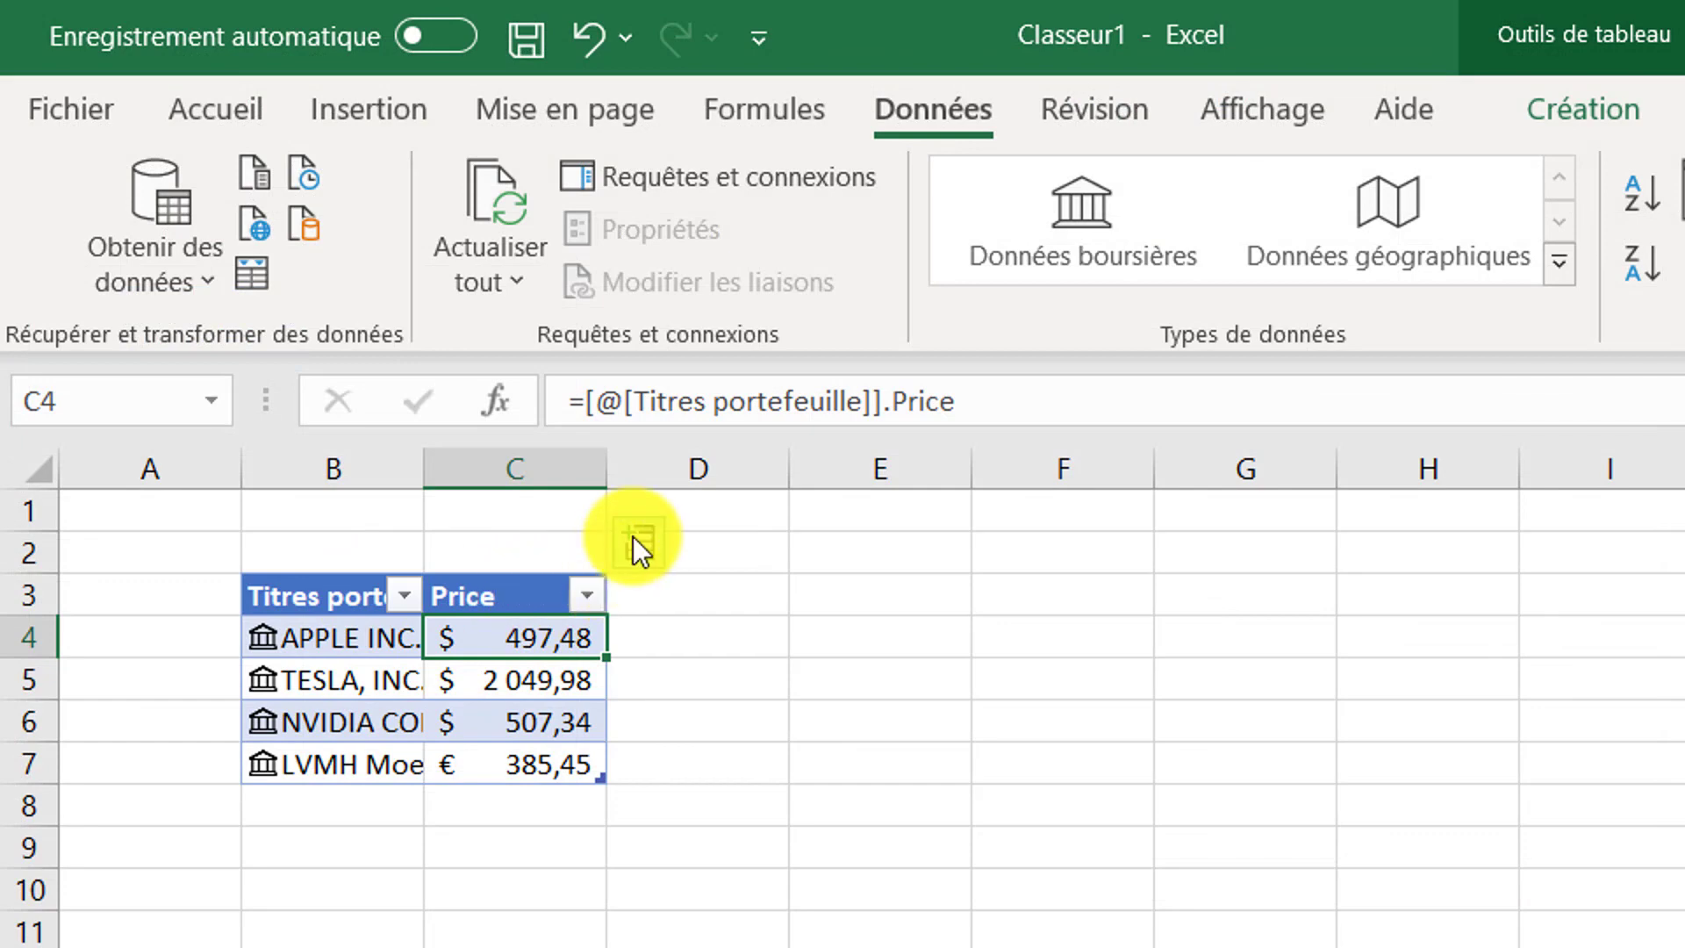
Add Ticker symbol and Instrument type columns to the table from the stock data fields
click(633, 536)
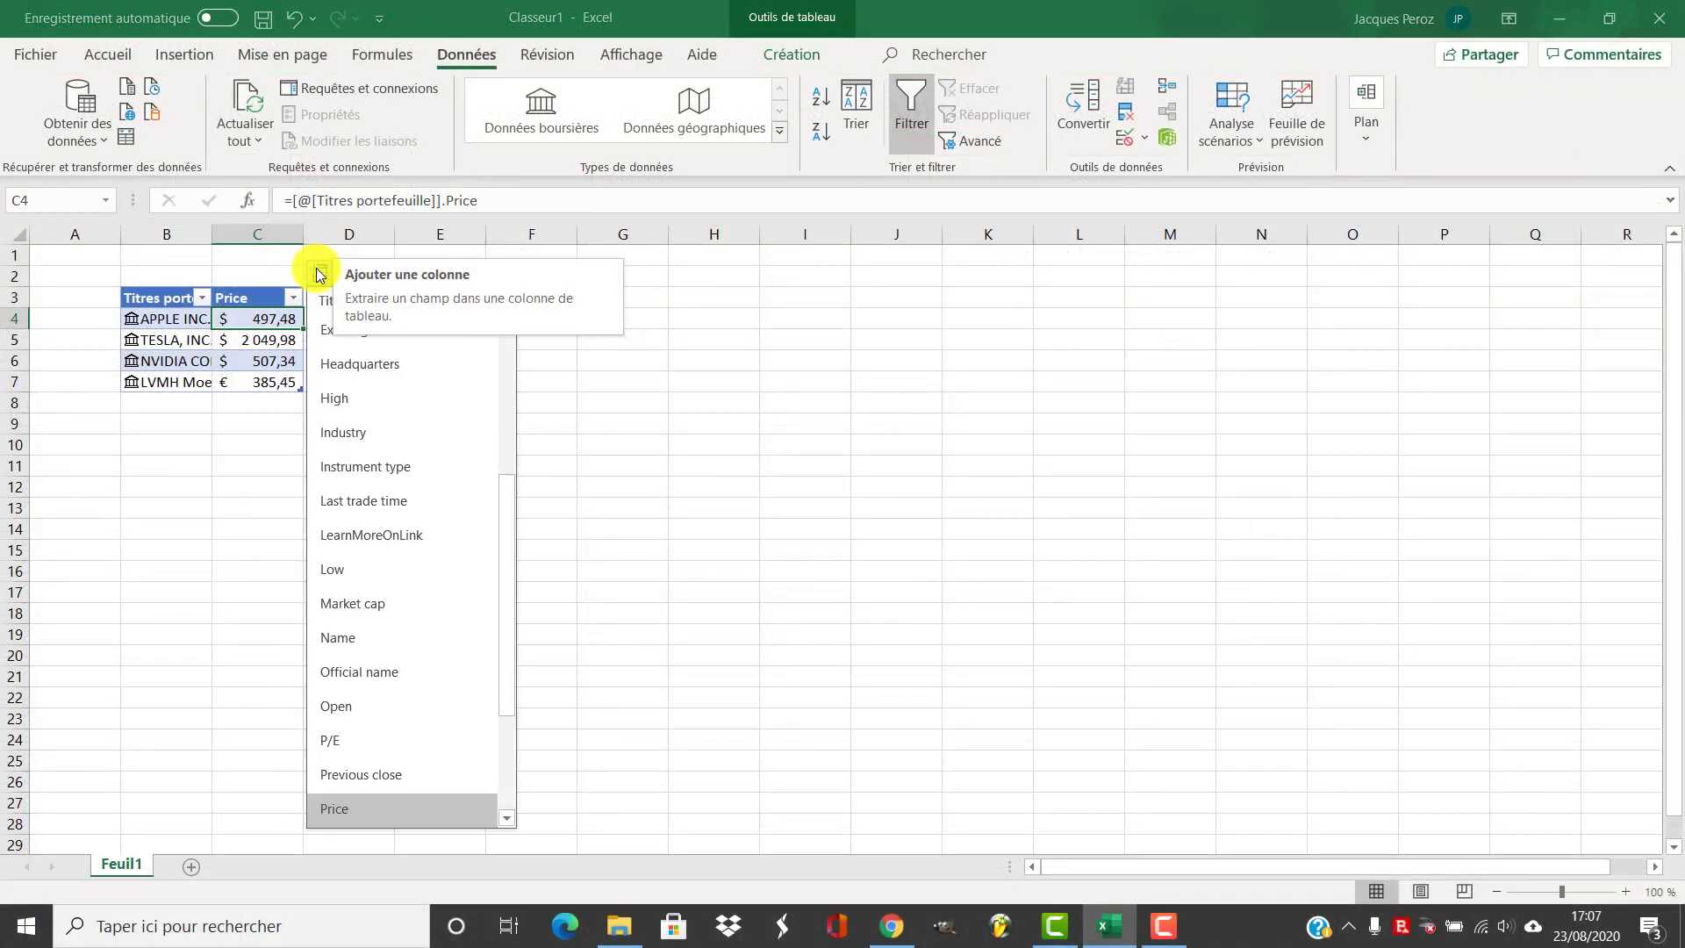
scroll(391, 665, down, 3)
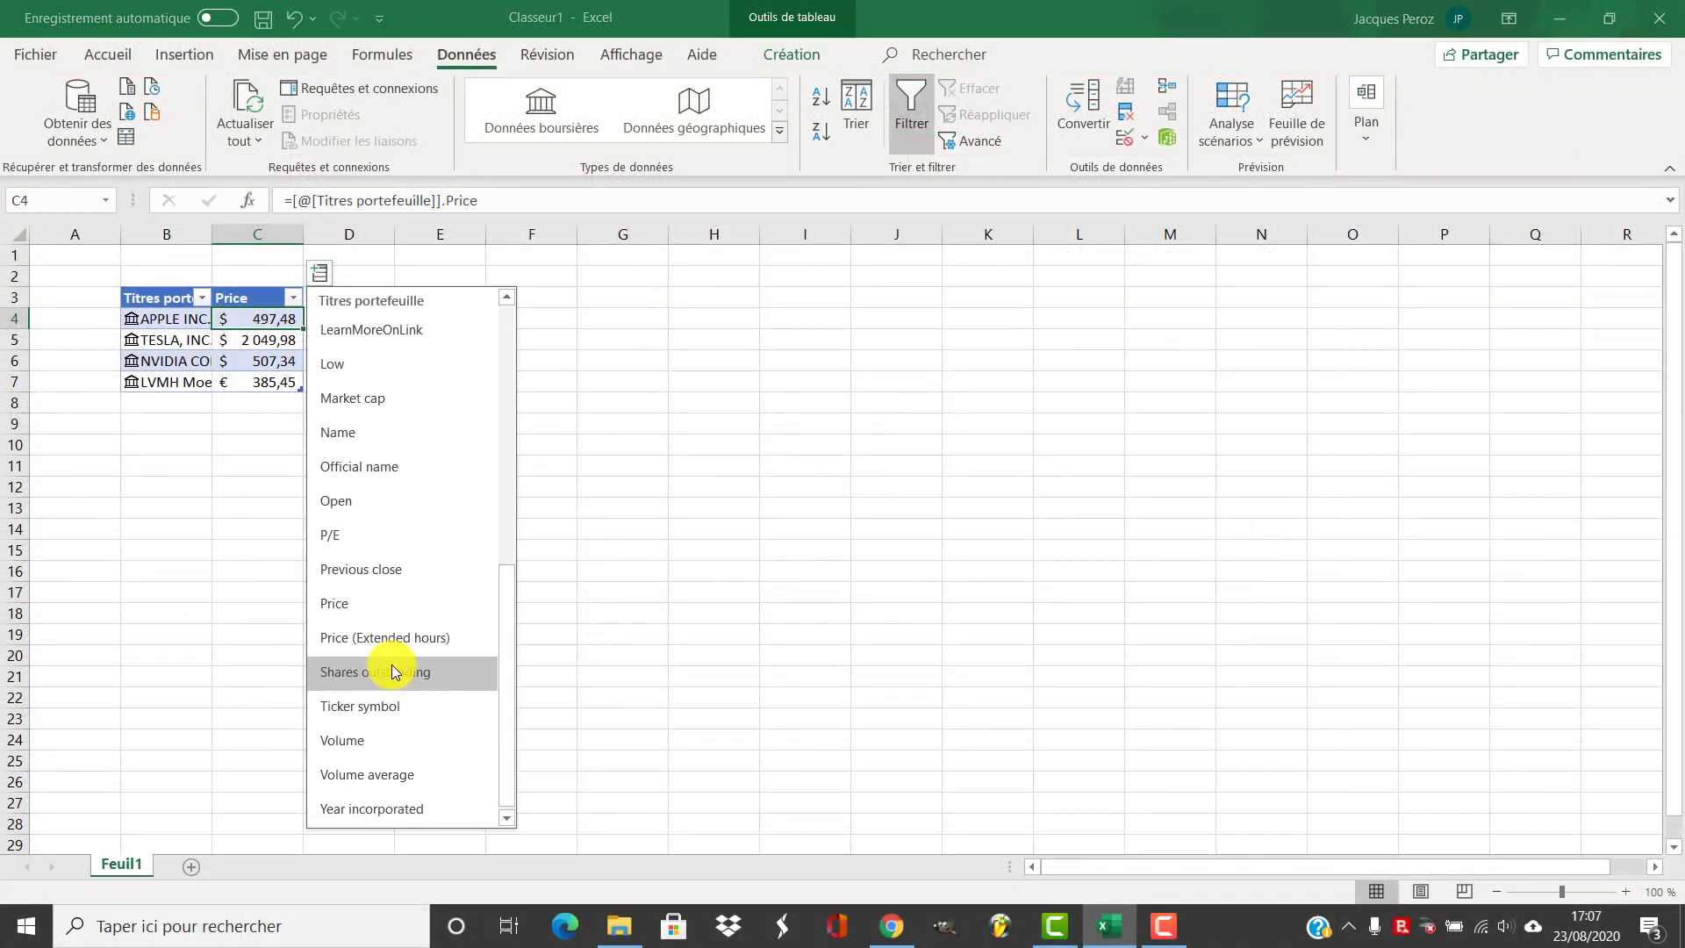
click(404, 706)
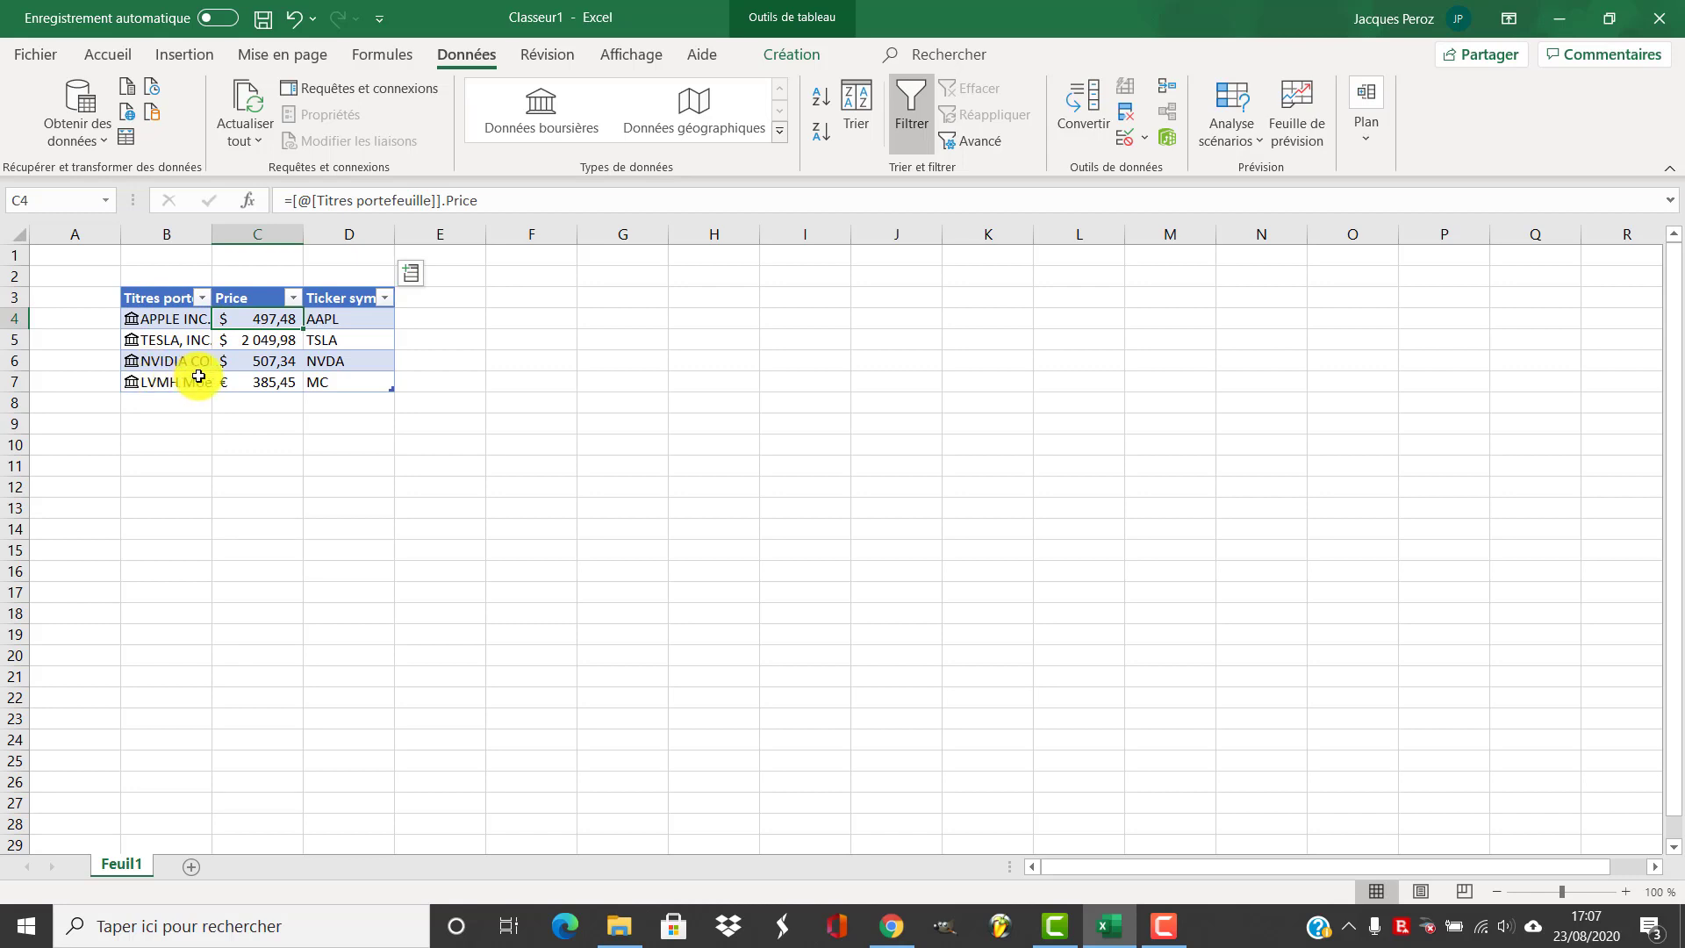
click(412, 273)
scroll(482, 444, up, 2)
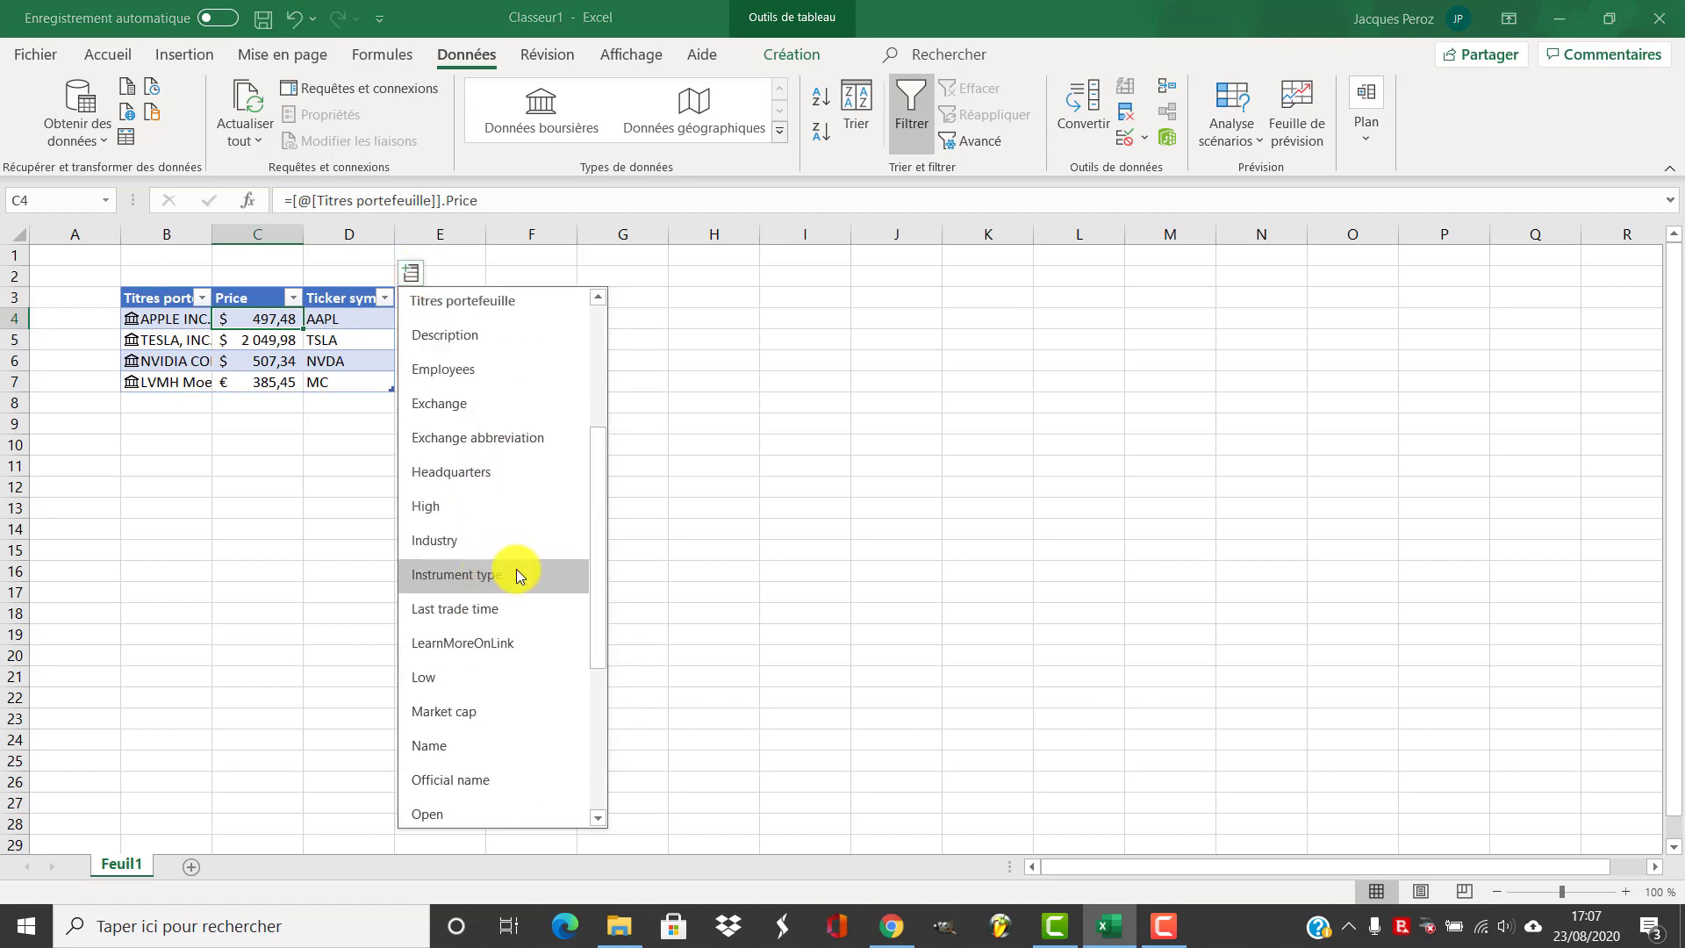
click(519, 574)
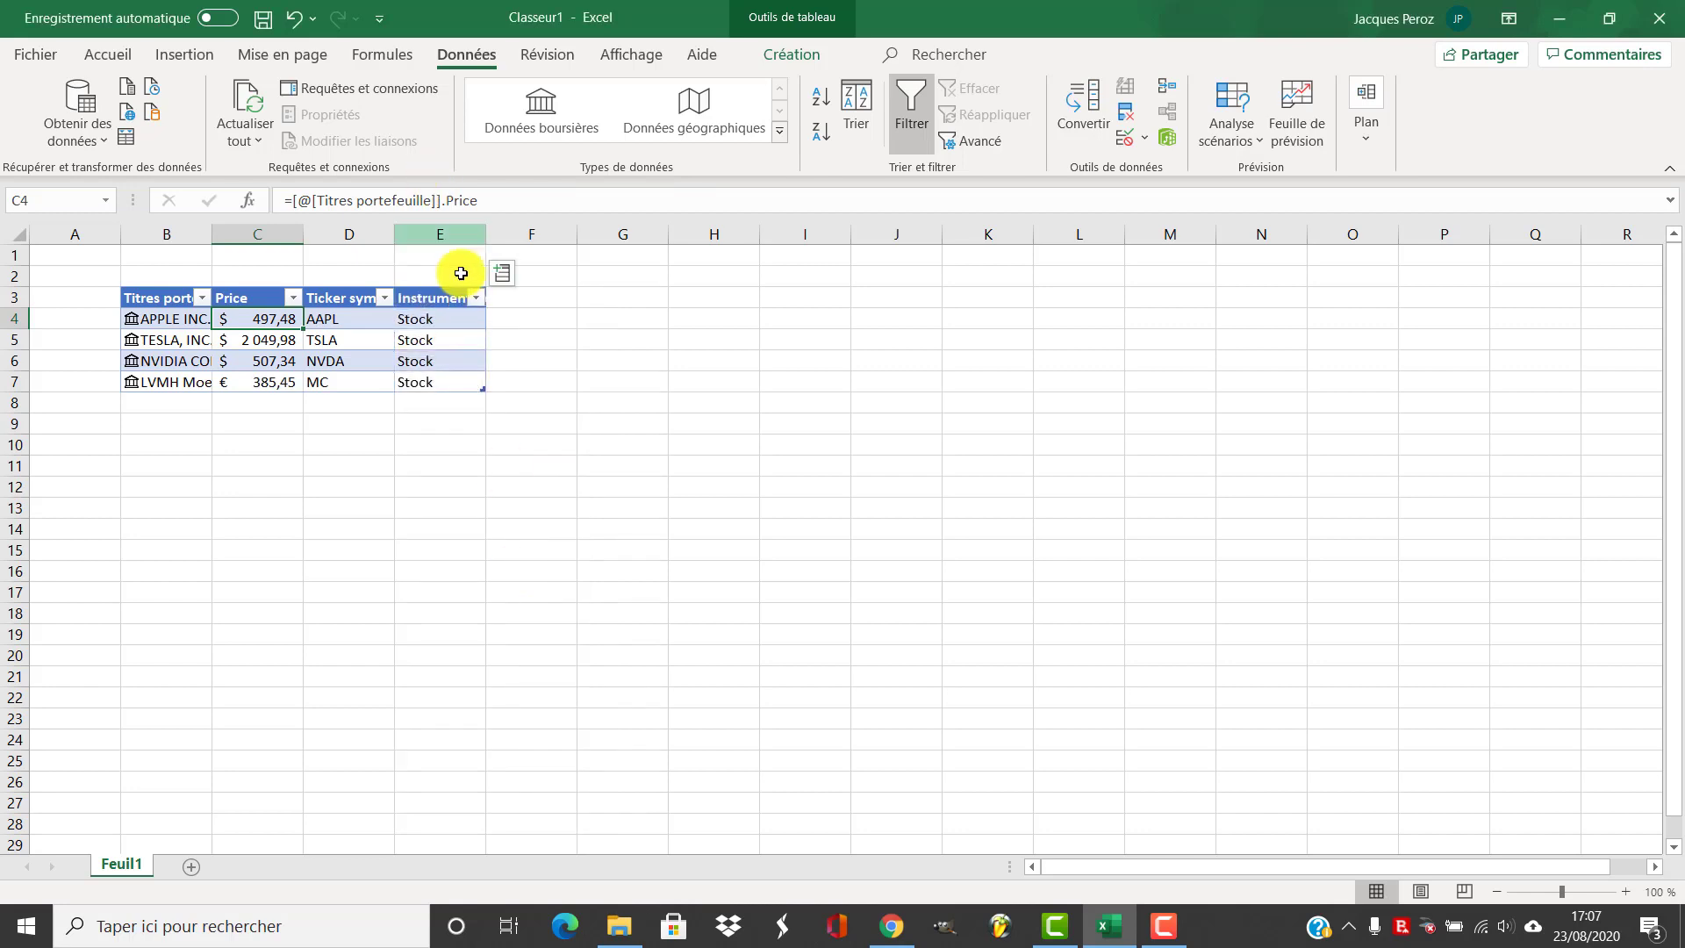
Add Exchange and 52 week high columns to the table from the stock data fields
click(498, 277)
scroll(609, 546, up, 1)
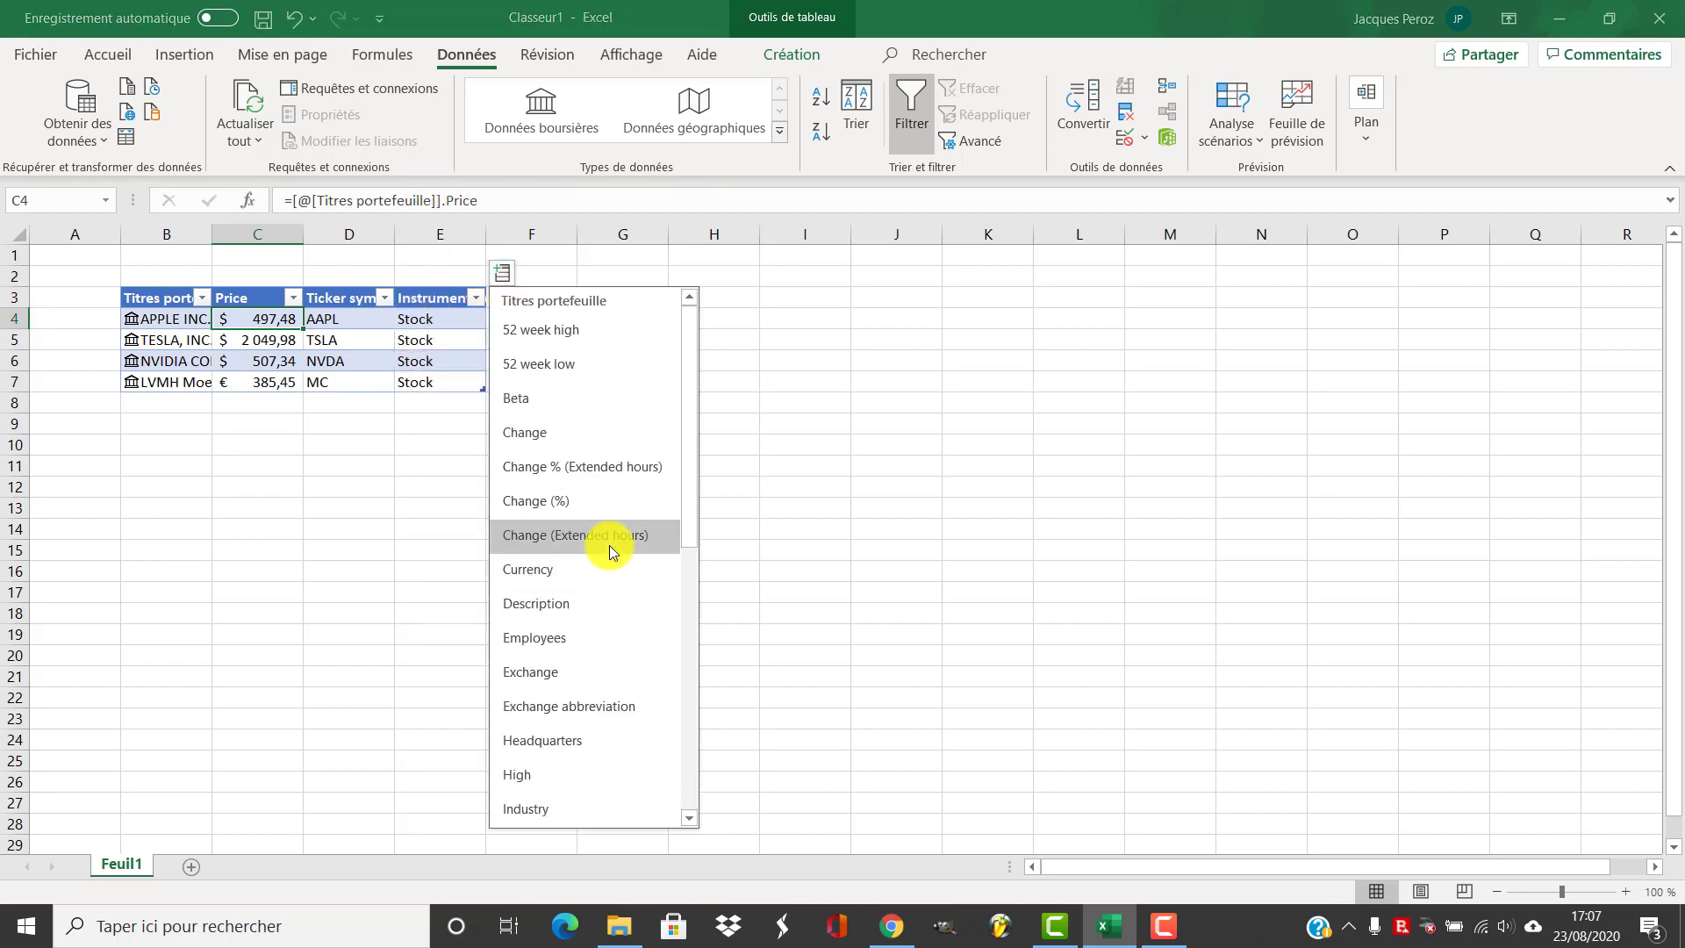
click(587, 672)
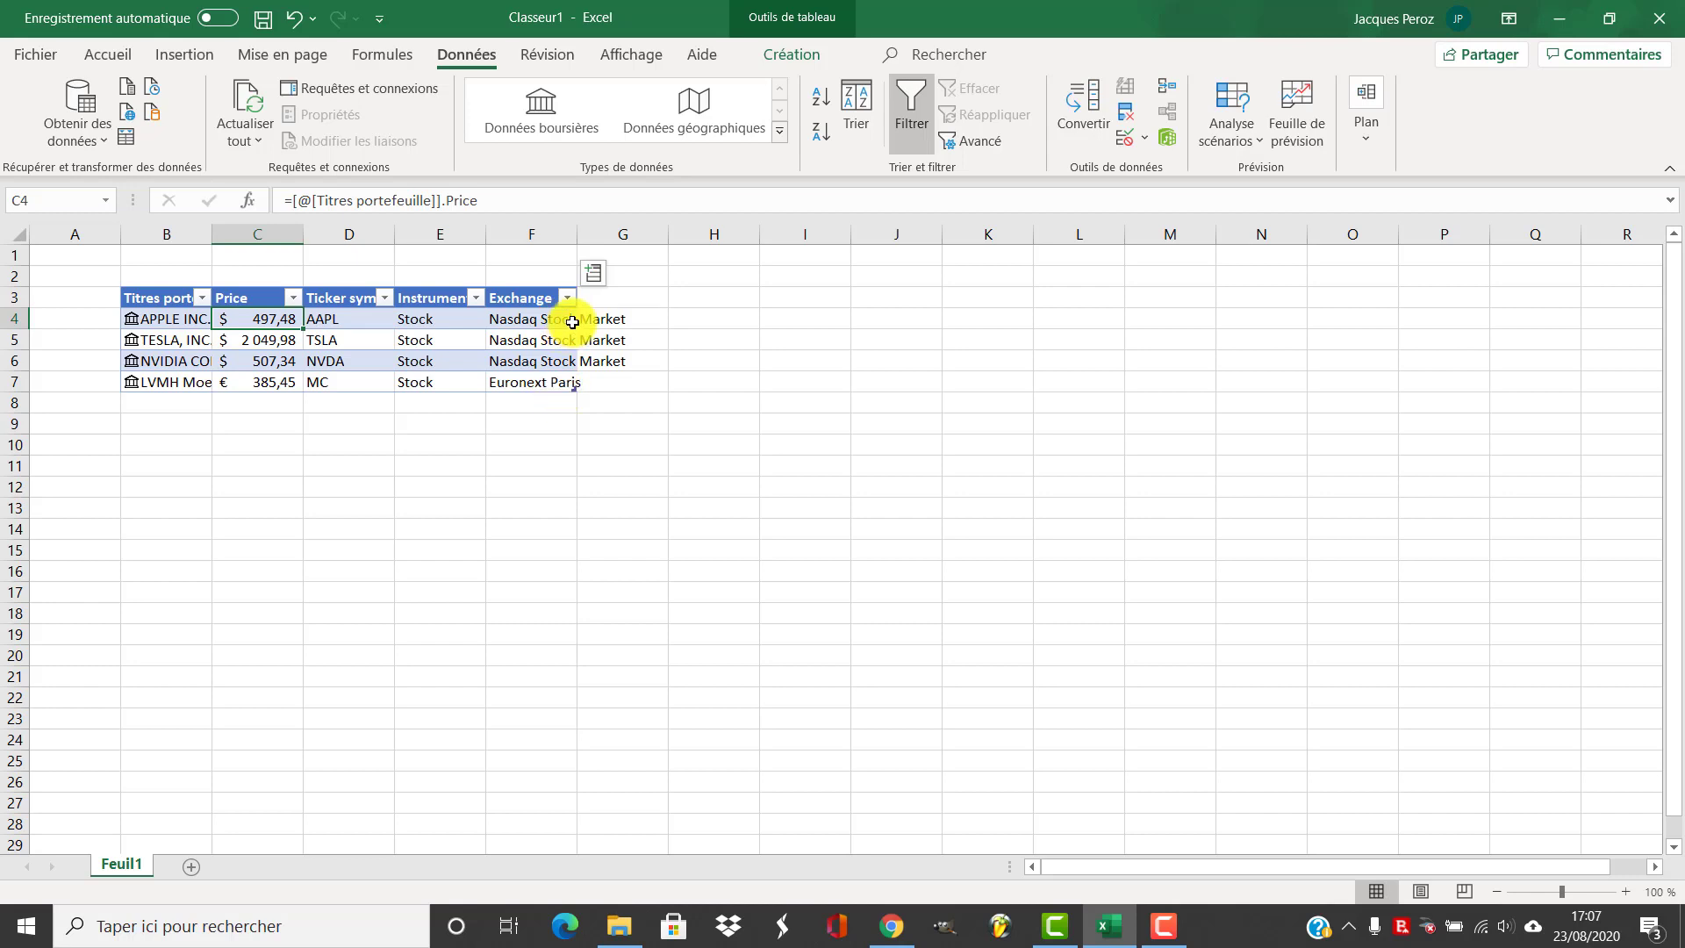
click(595, 283)
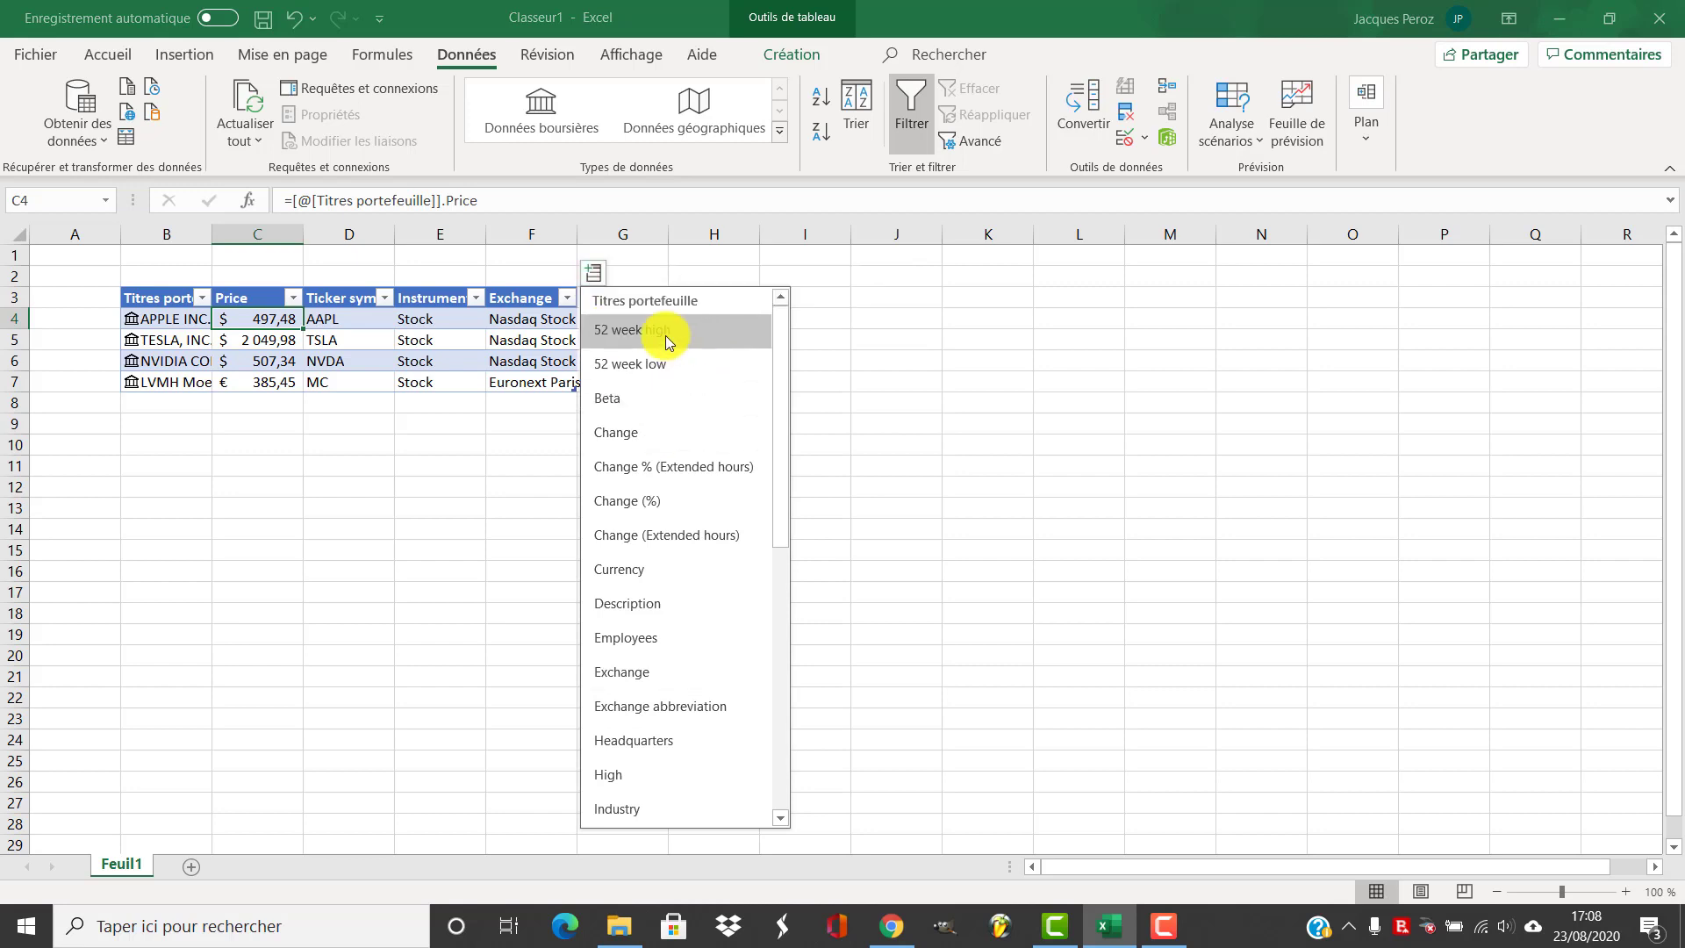
click(648, 332)
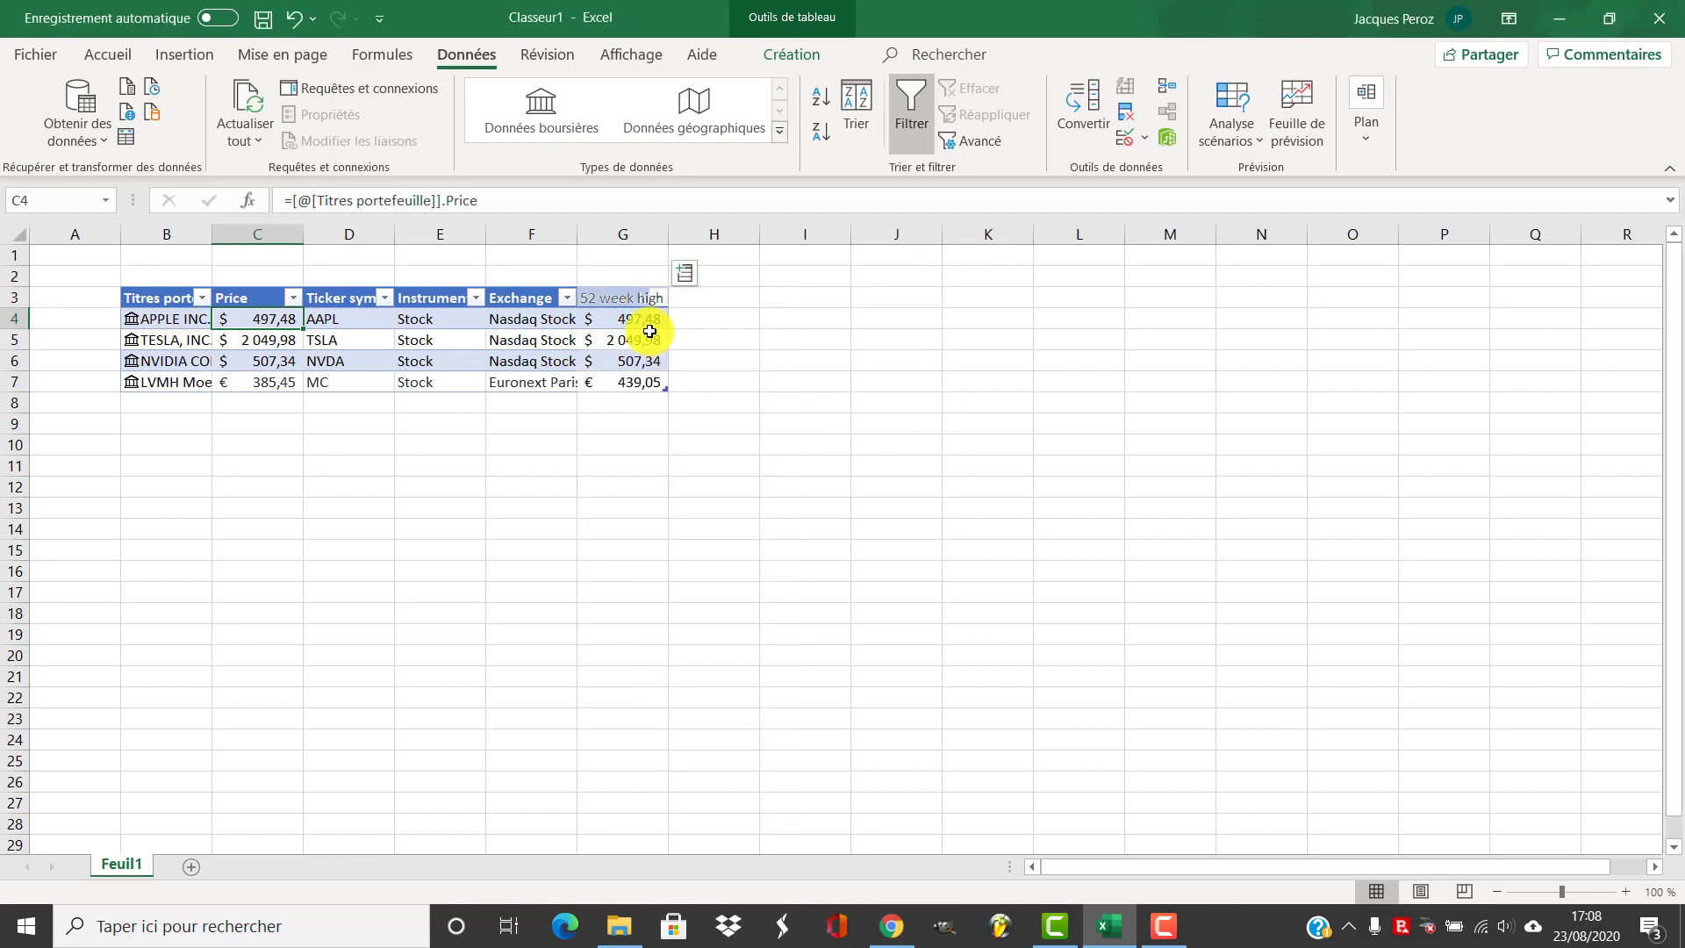
Add 52 week low and P/E columns to the table from the stock data fields
click(690, 272)
click(743, 365)
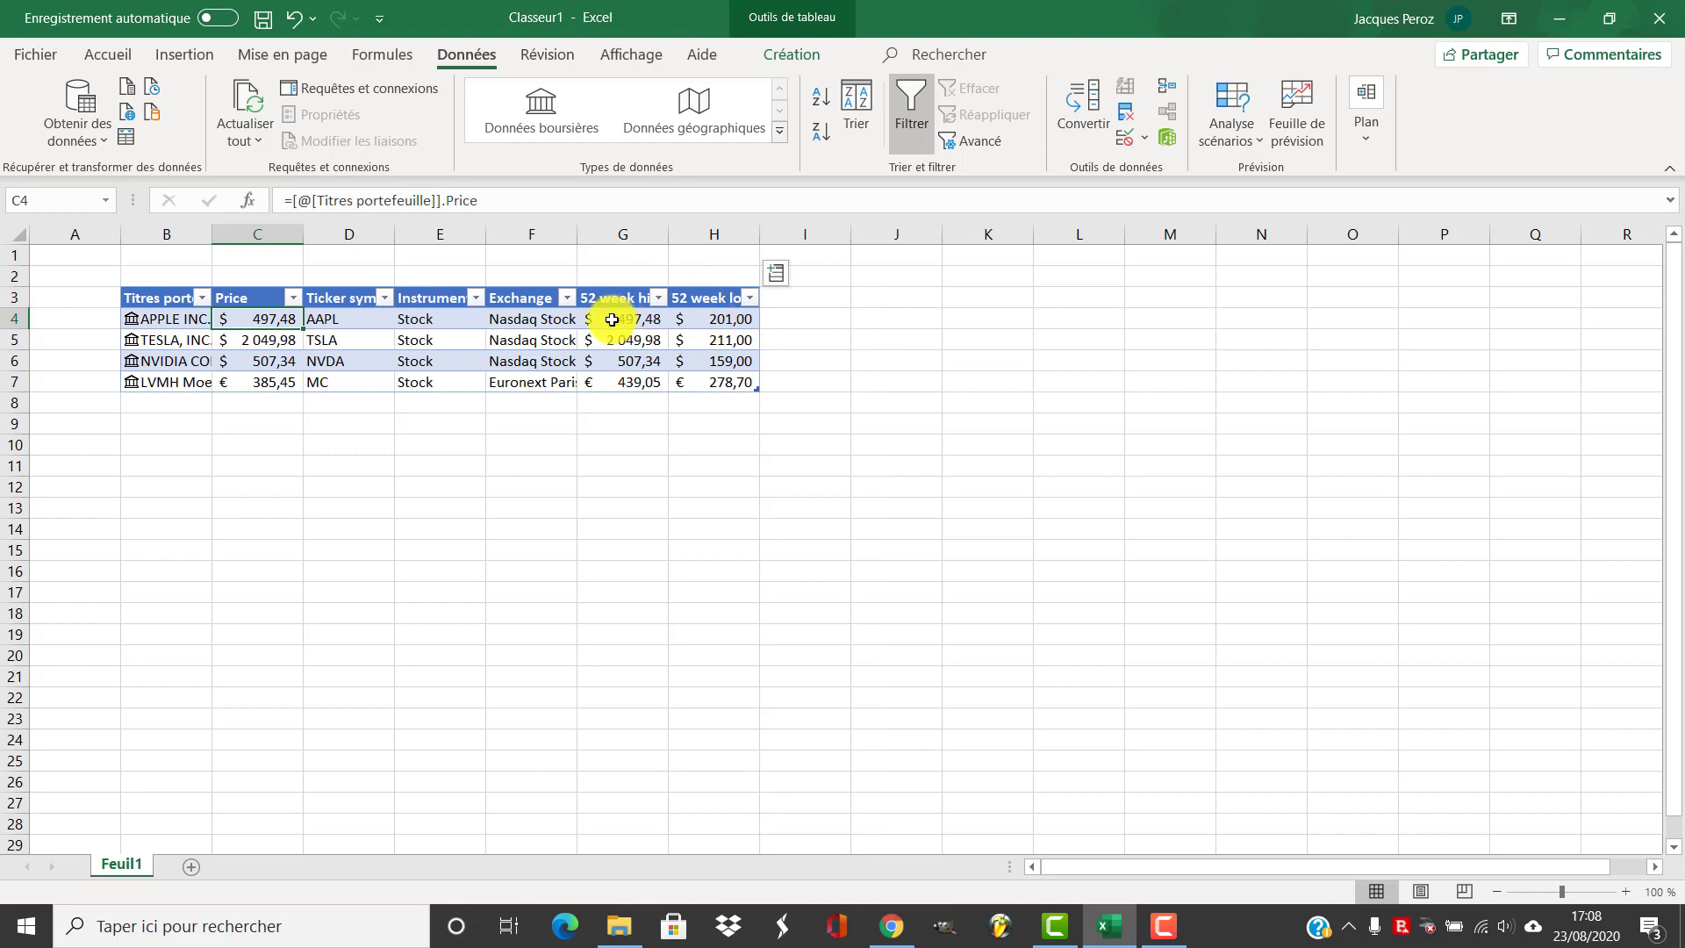
click(781, 276)
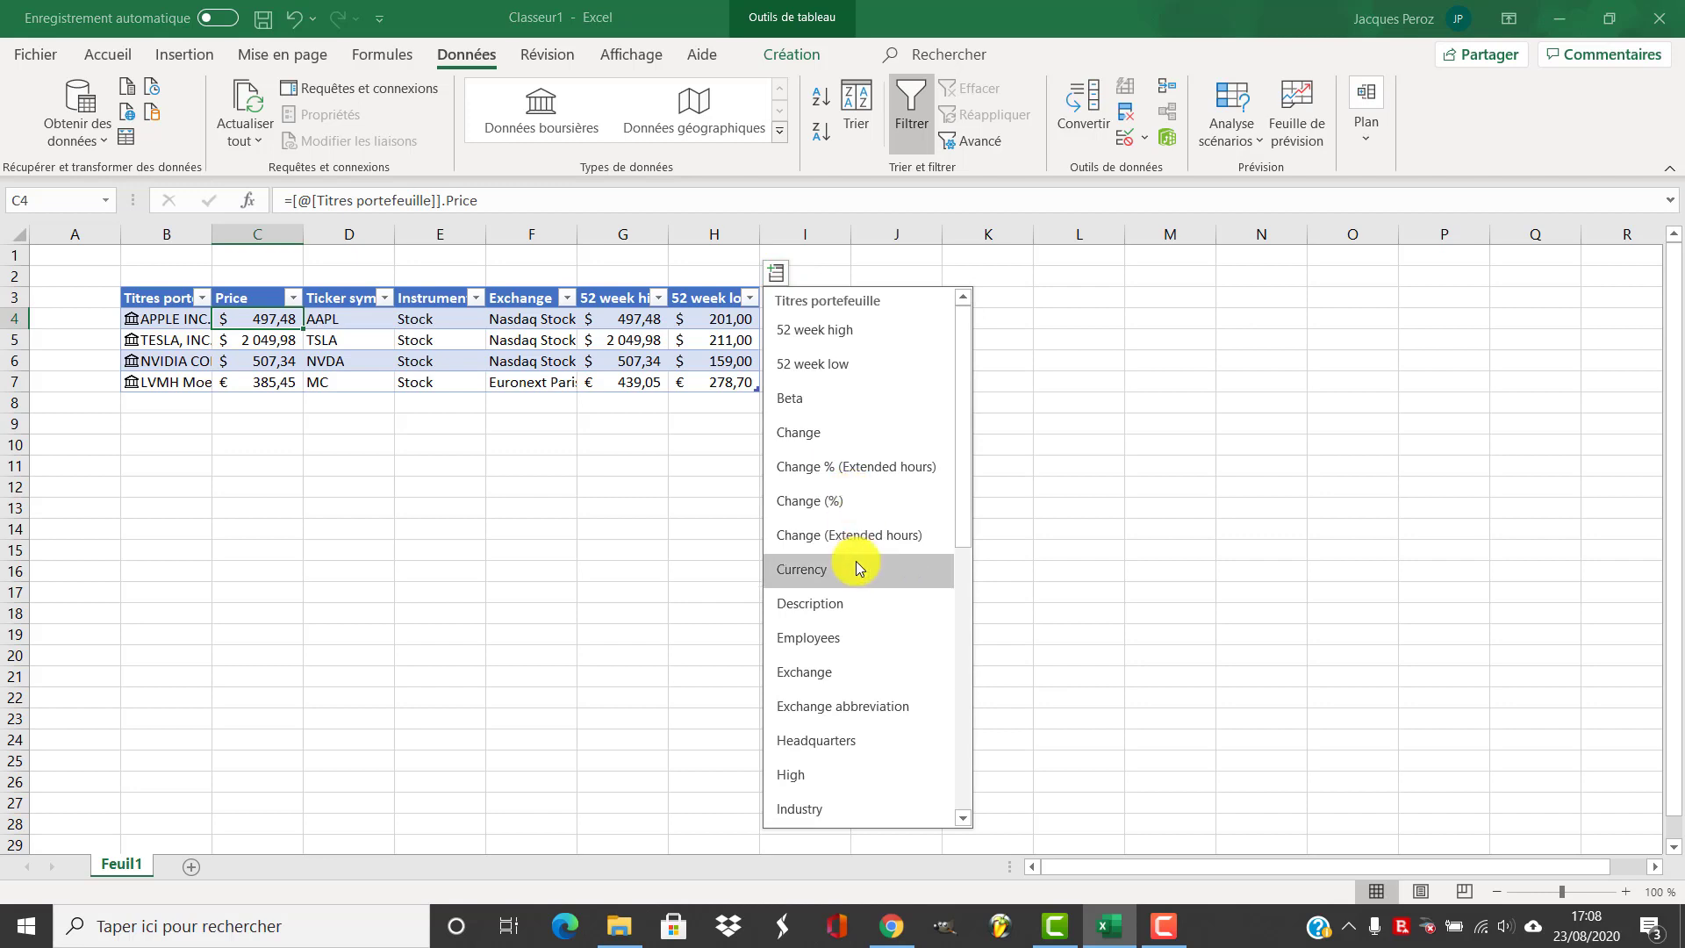
scroll(856, 560, down, 5)
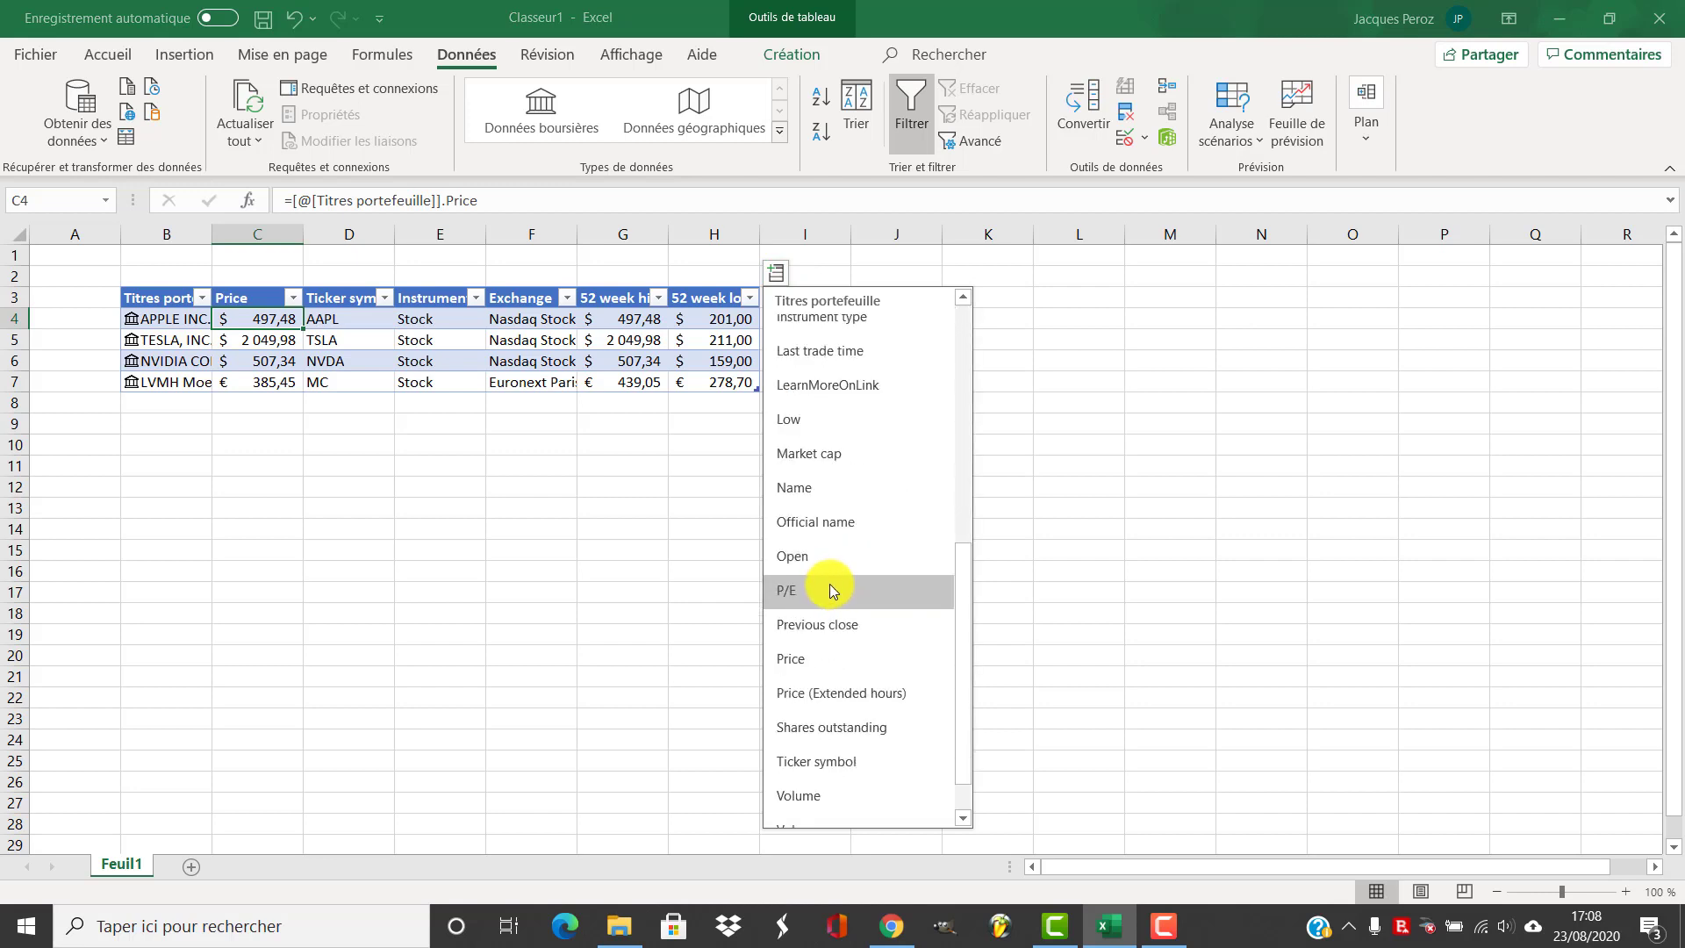
click(832, 589)
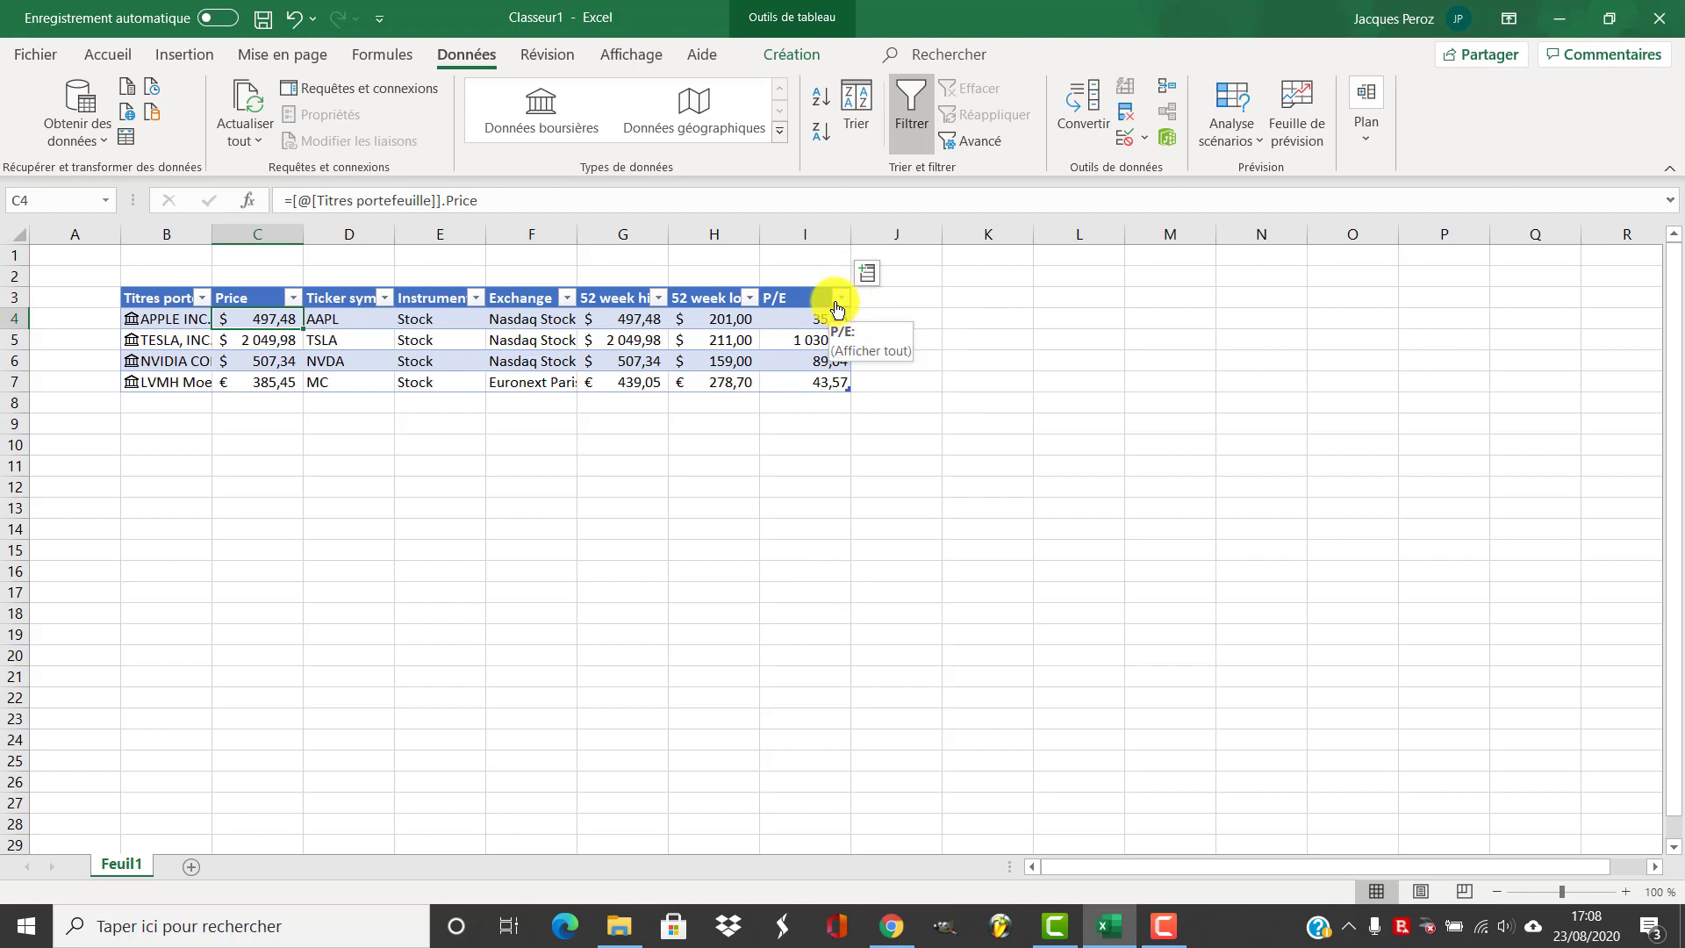
Add a PRU column to the table and enter 254,21 as Apple's average purchase price
click(878, 297)
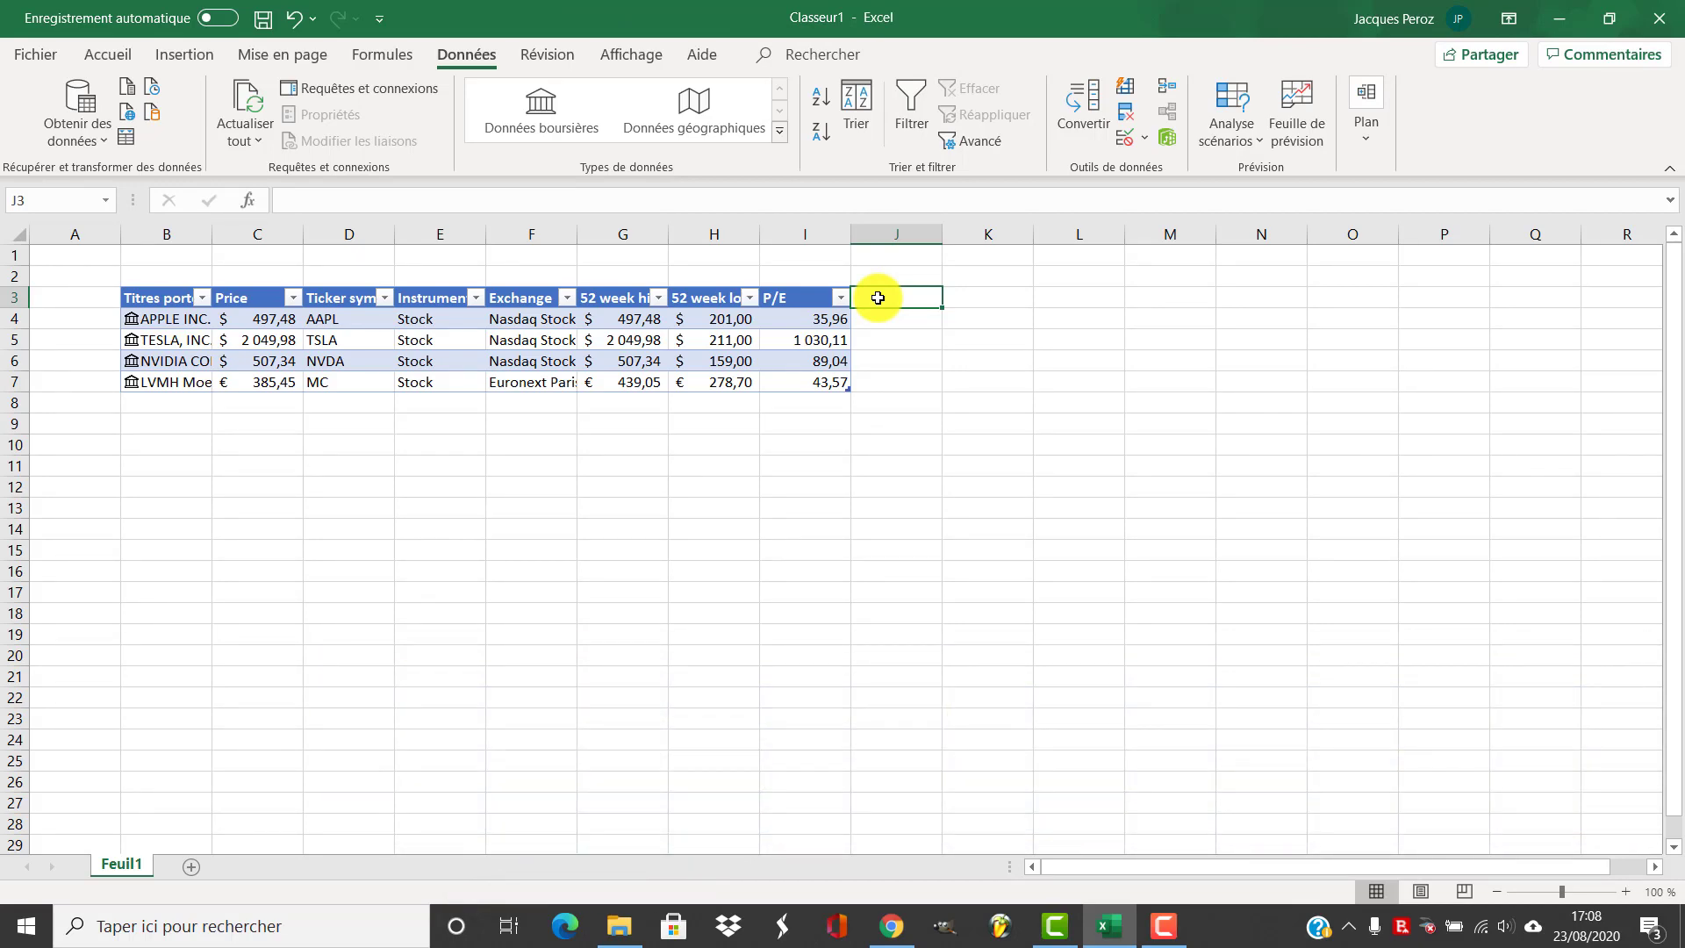
text(PRU)
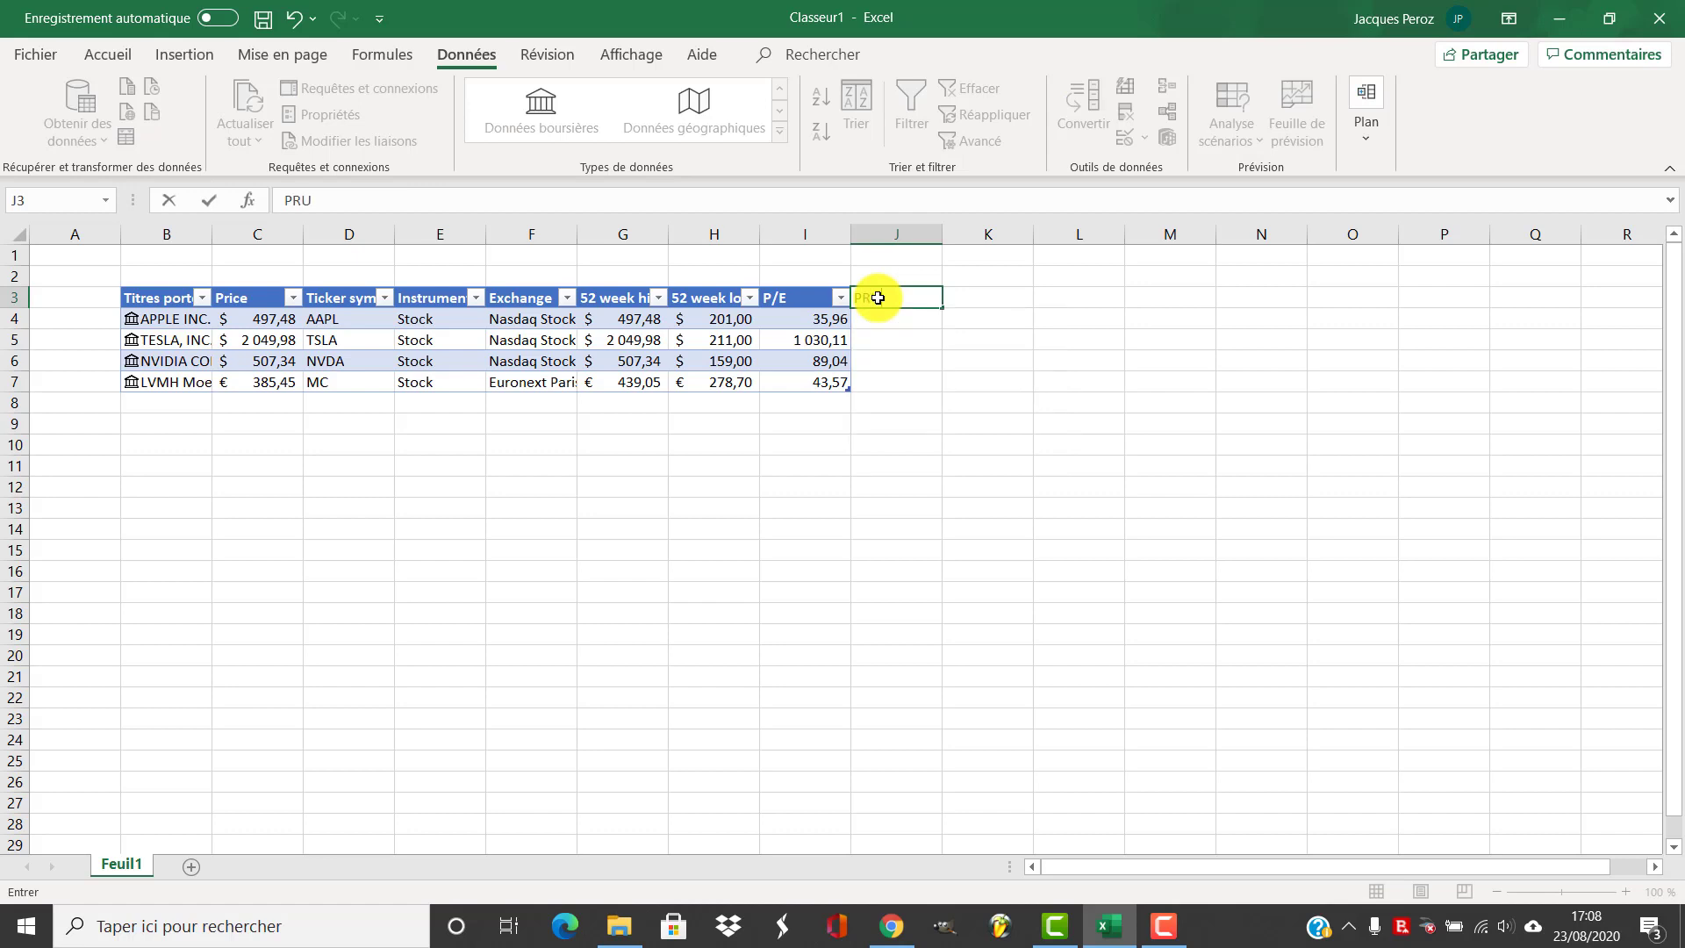
key(Return)
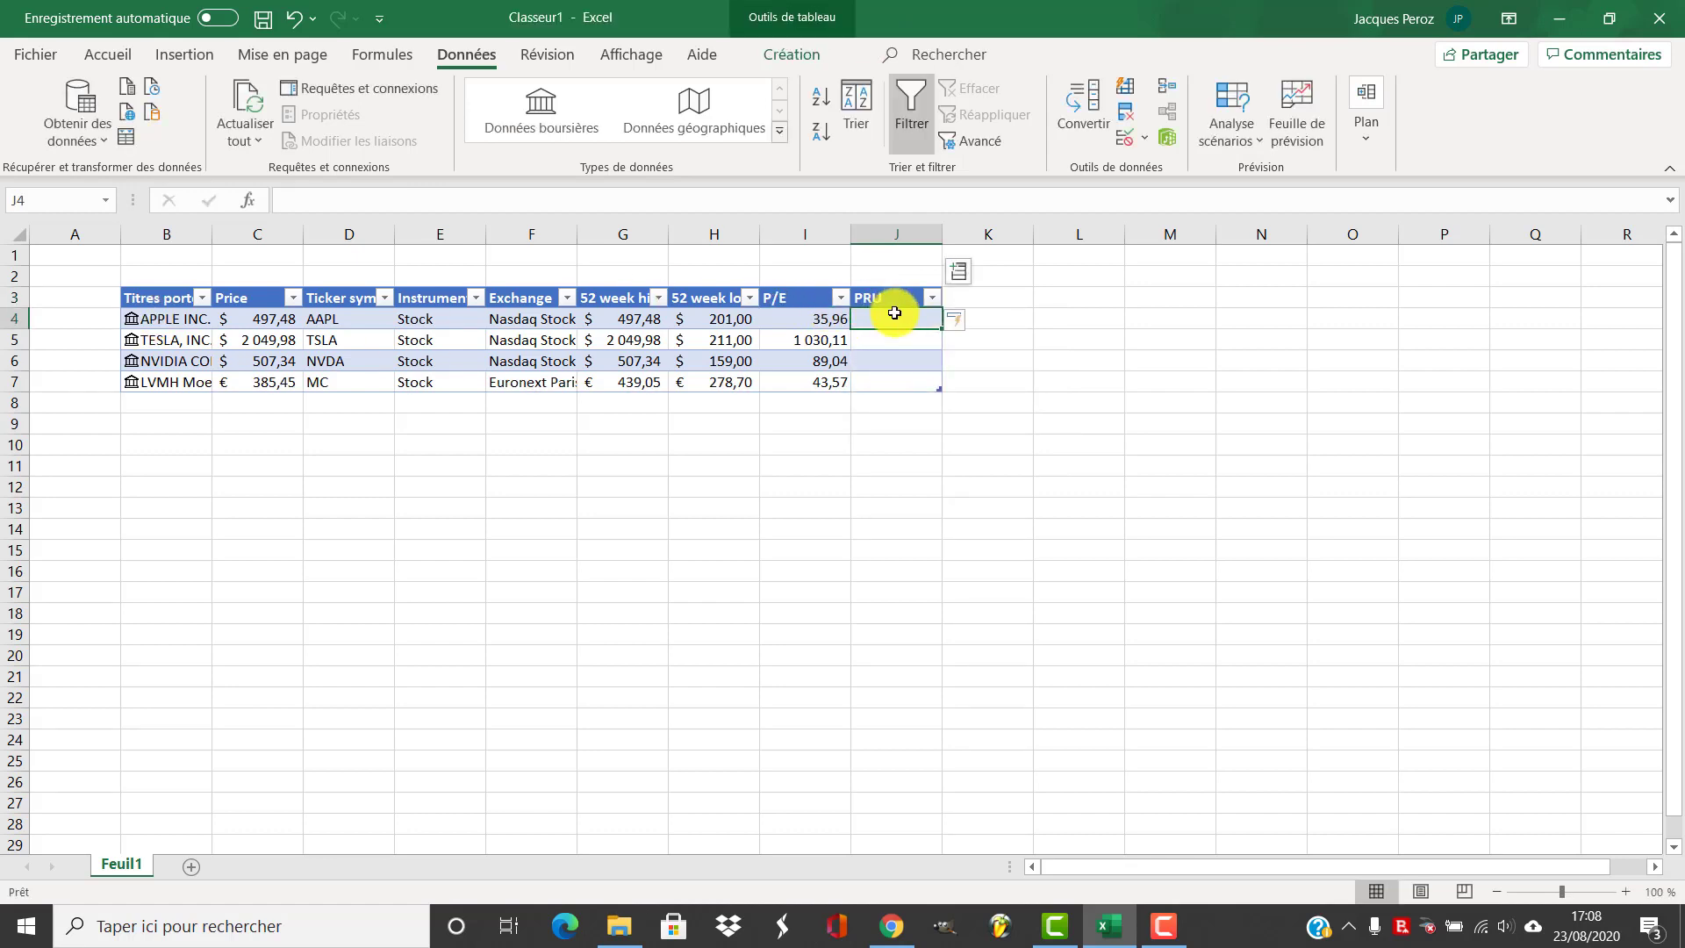
text(2)
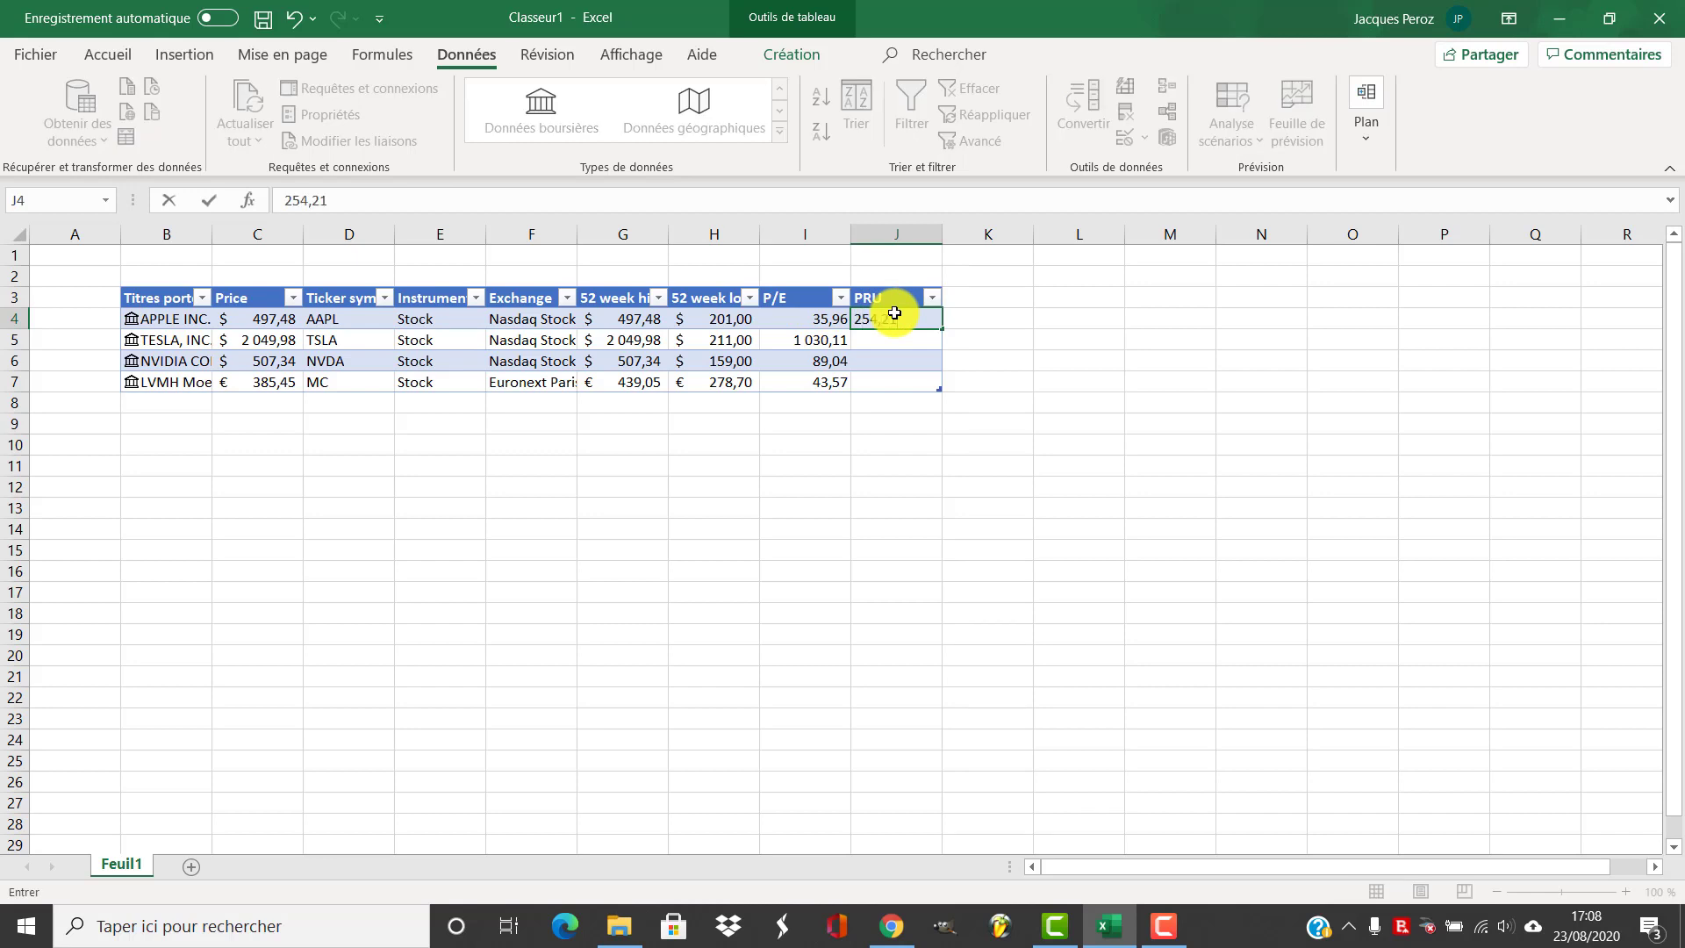
text(54,21)
key(Return)
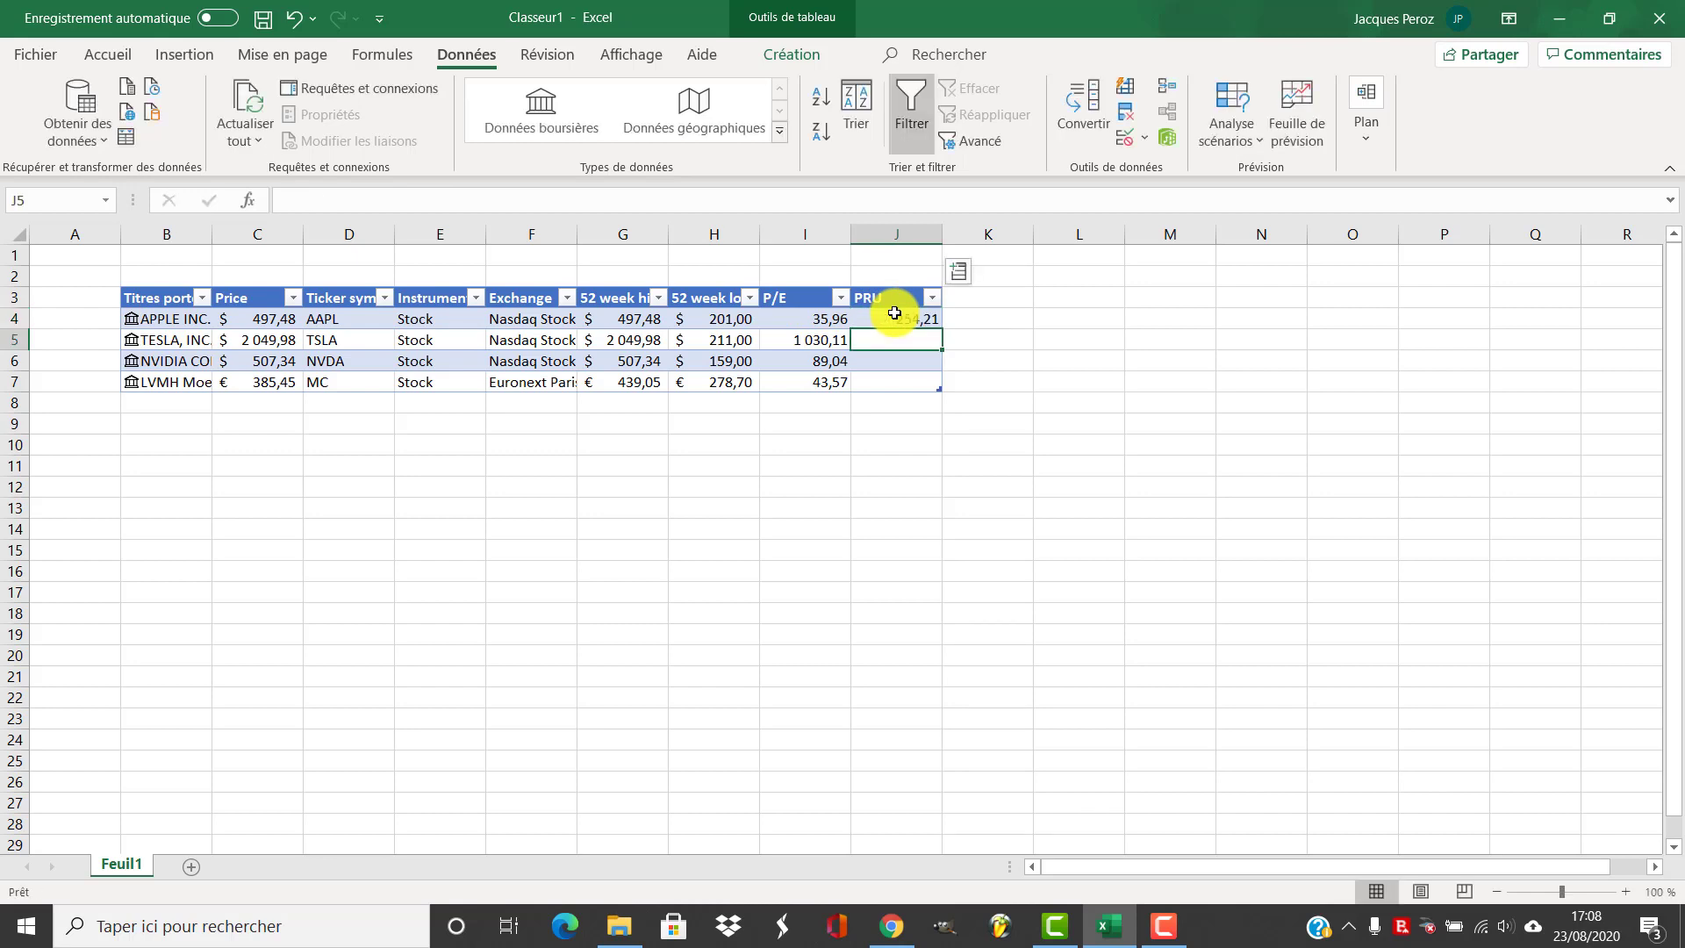
Add a Quantité column to the table and enter 3 as Apple's share quantity
click(953, 298)
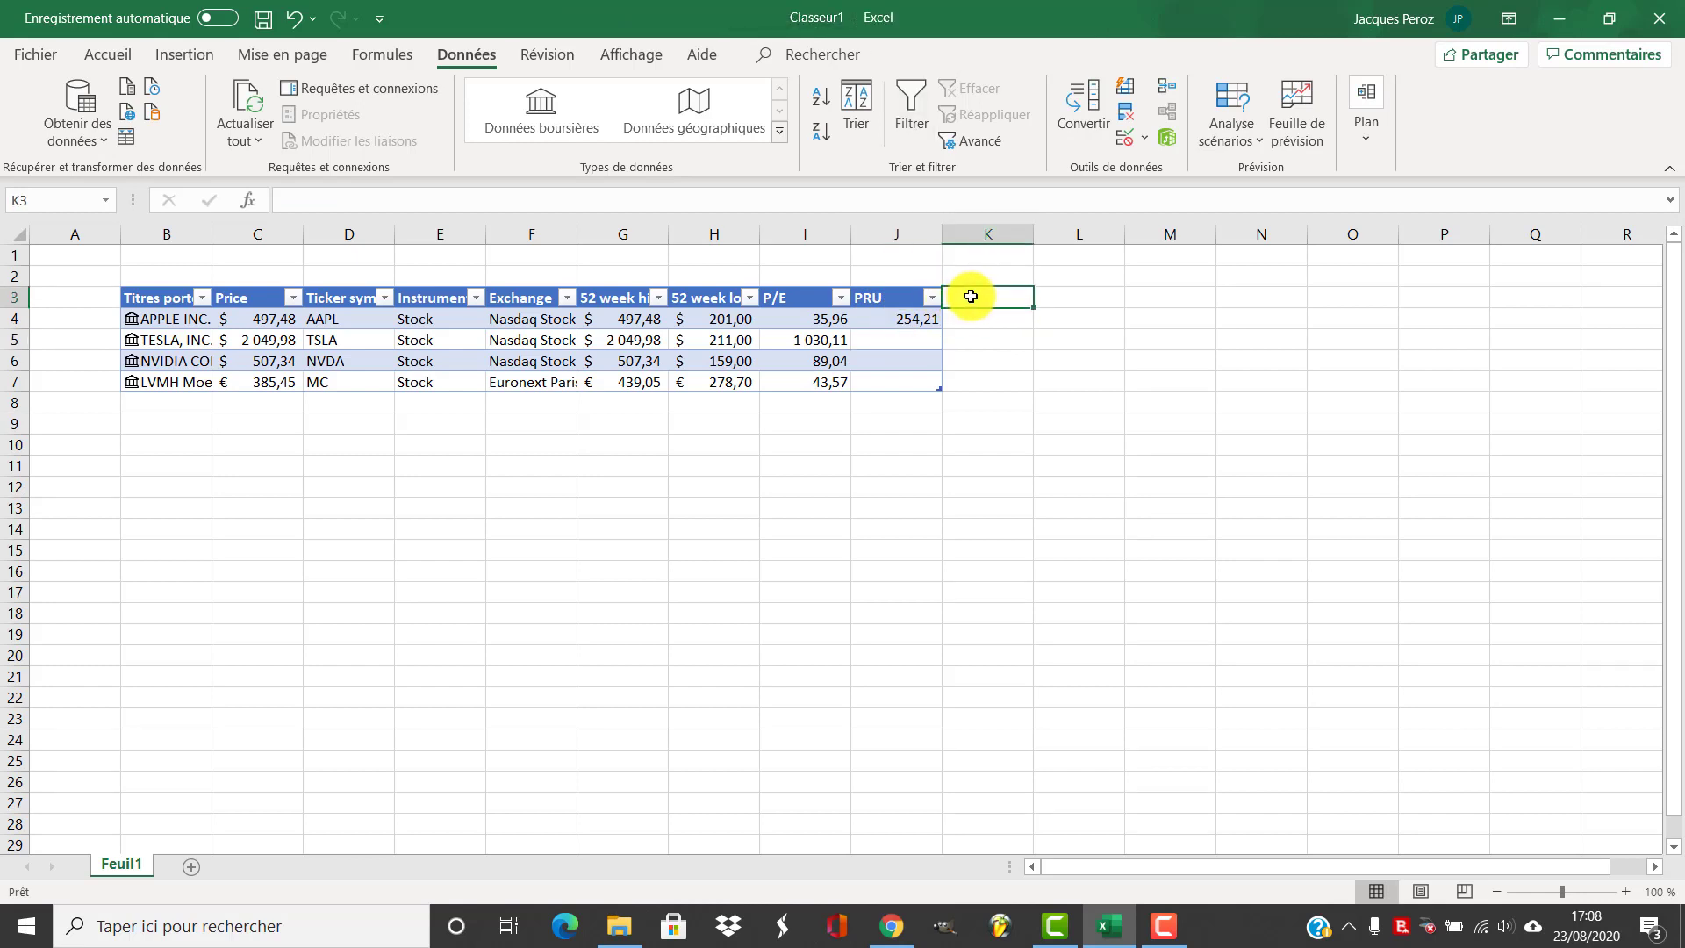
text(Quantité)
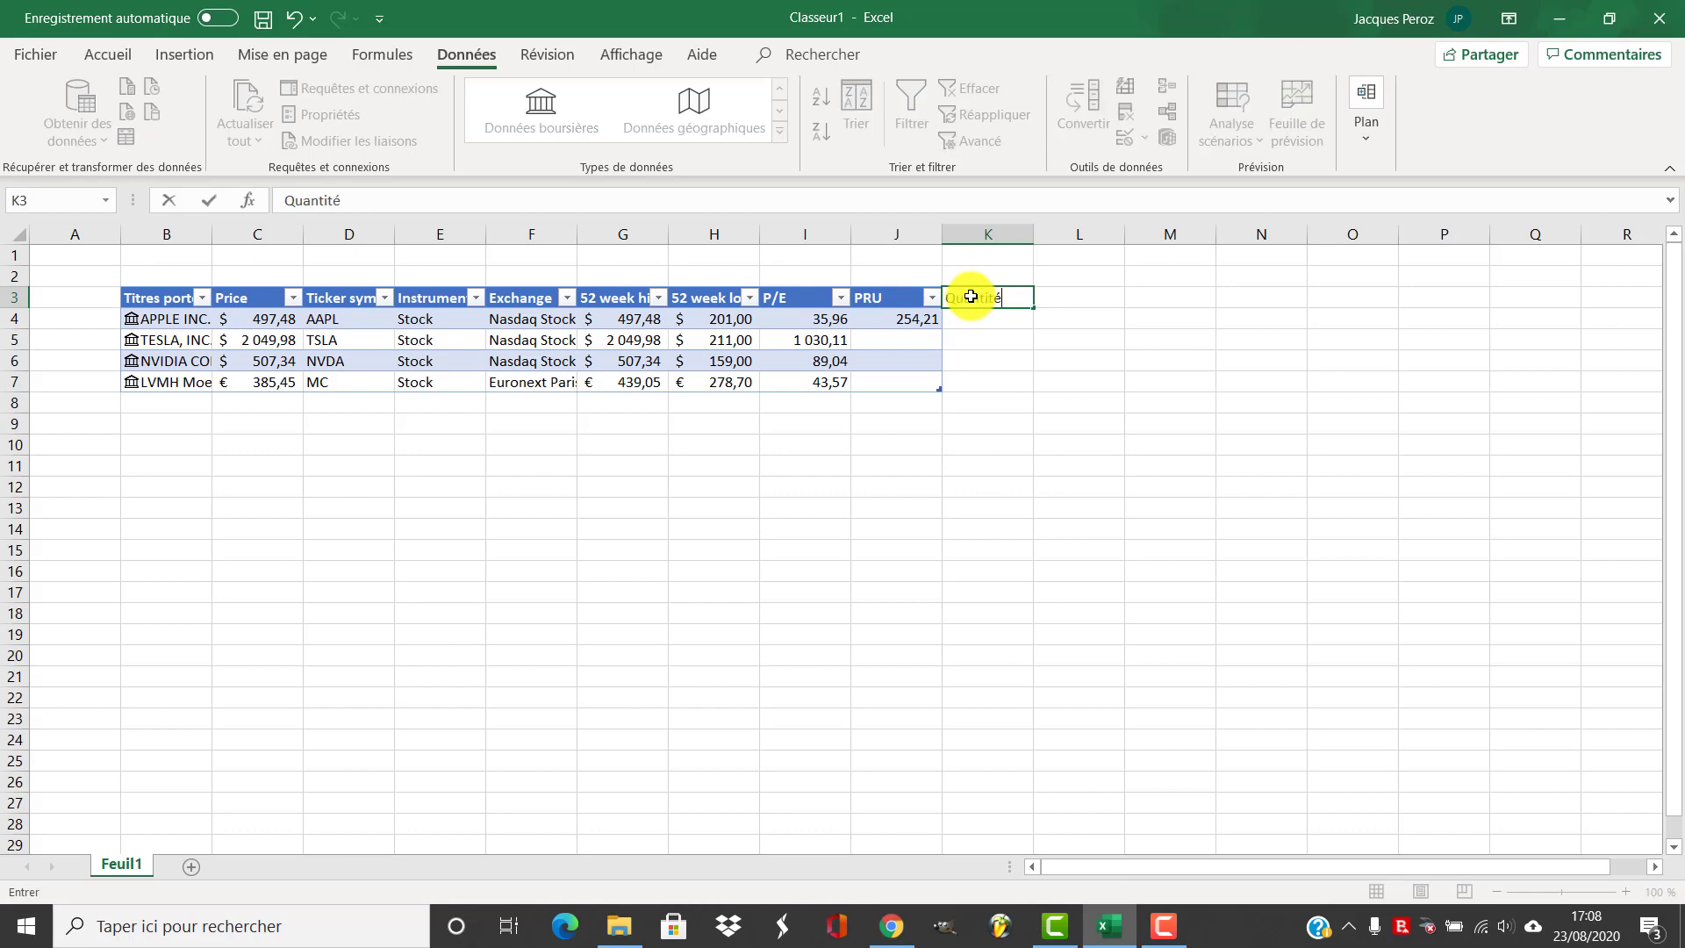
key(Return)
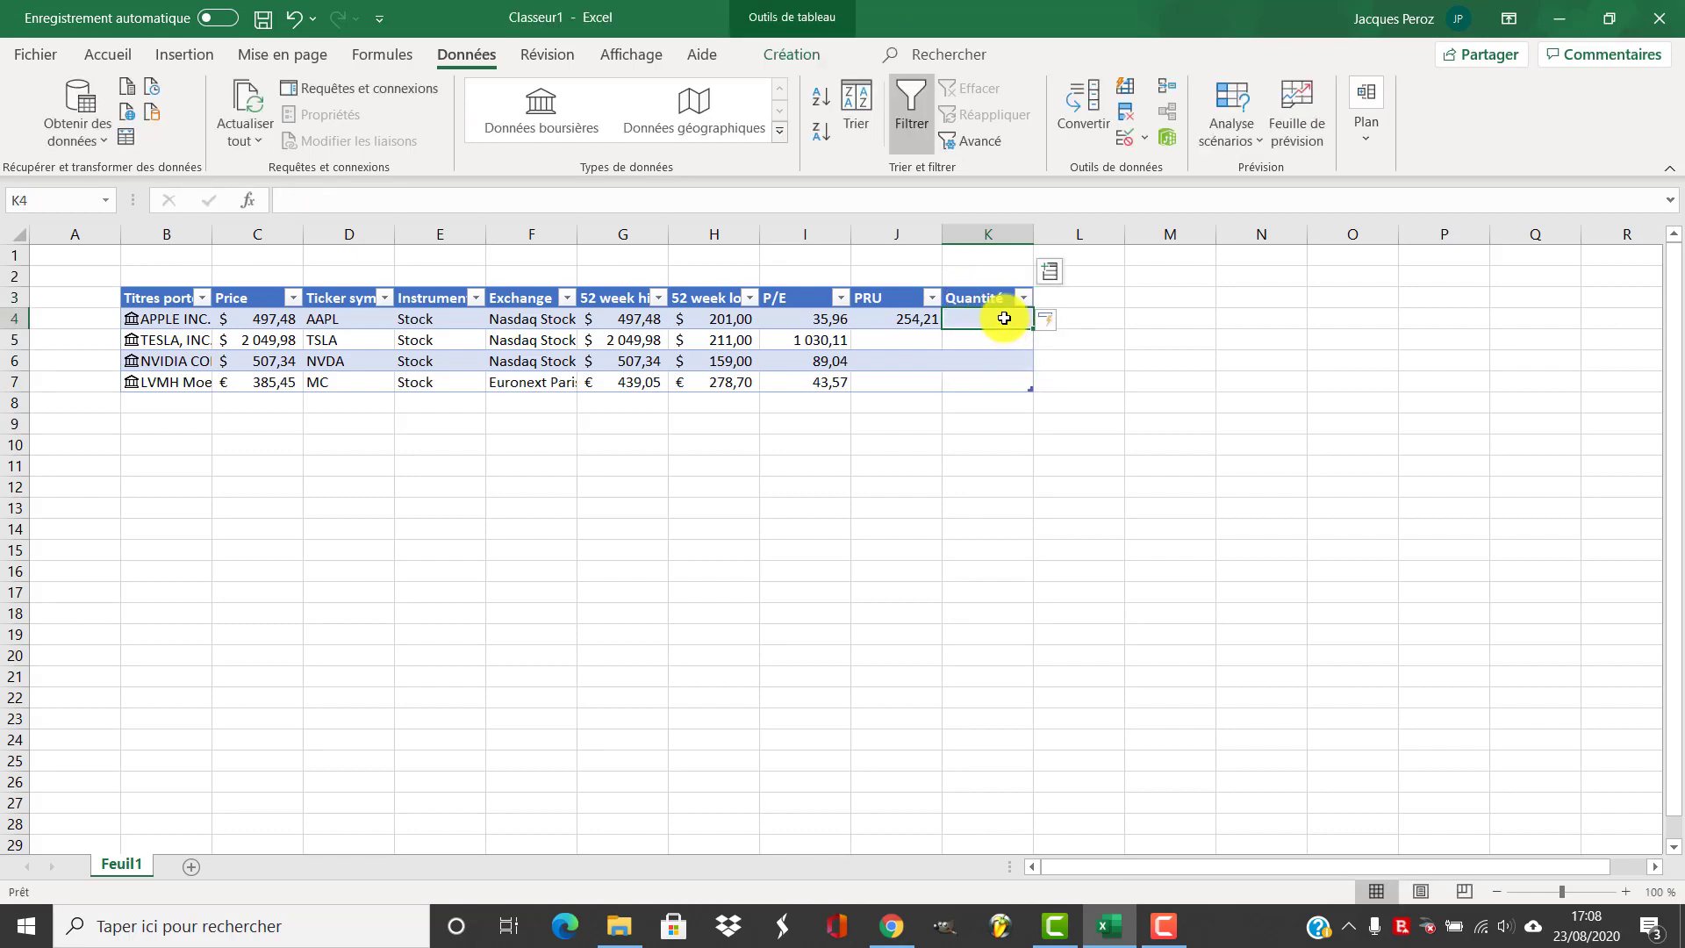
text(3)
key(Return)
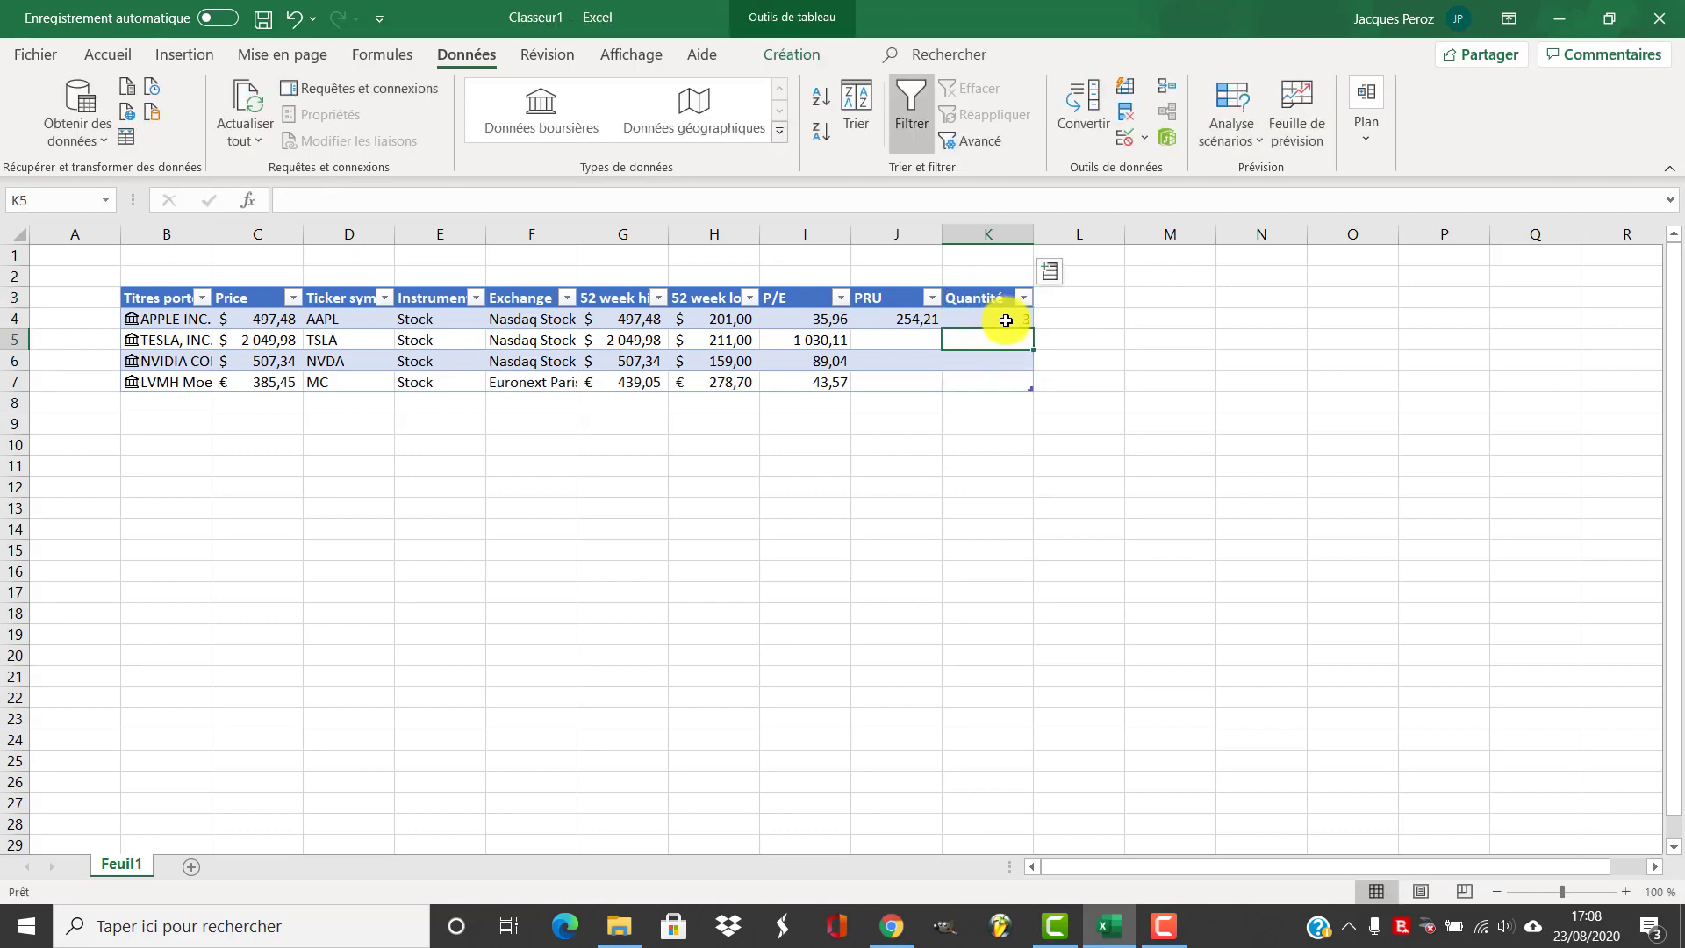
Add a column headed Plus value at the end of the table
click(1048, 300)
text(Plus v)
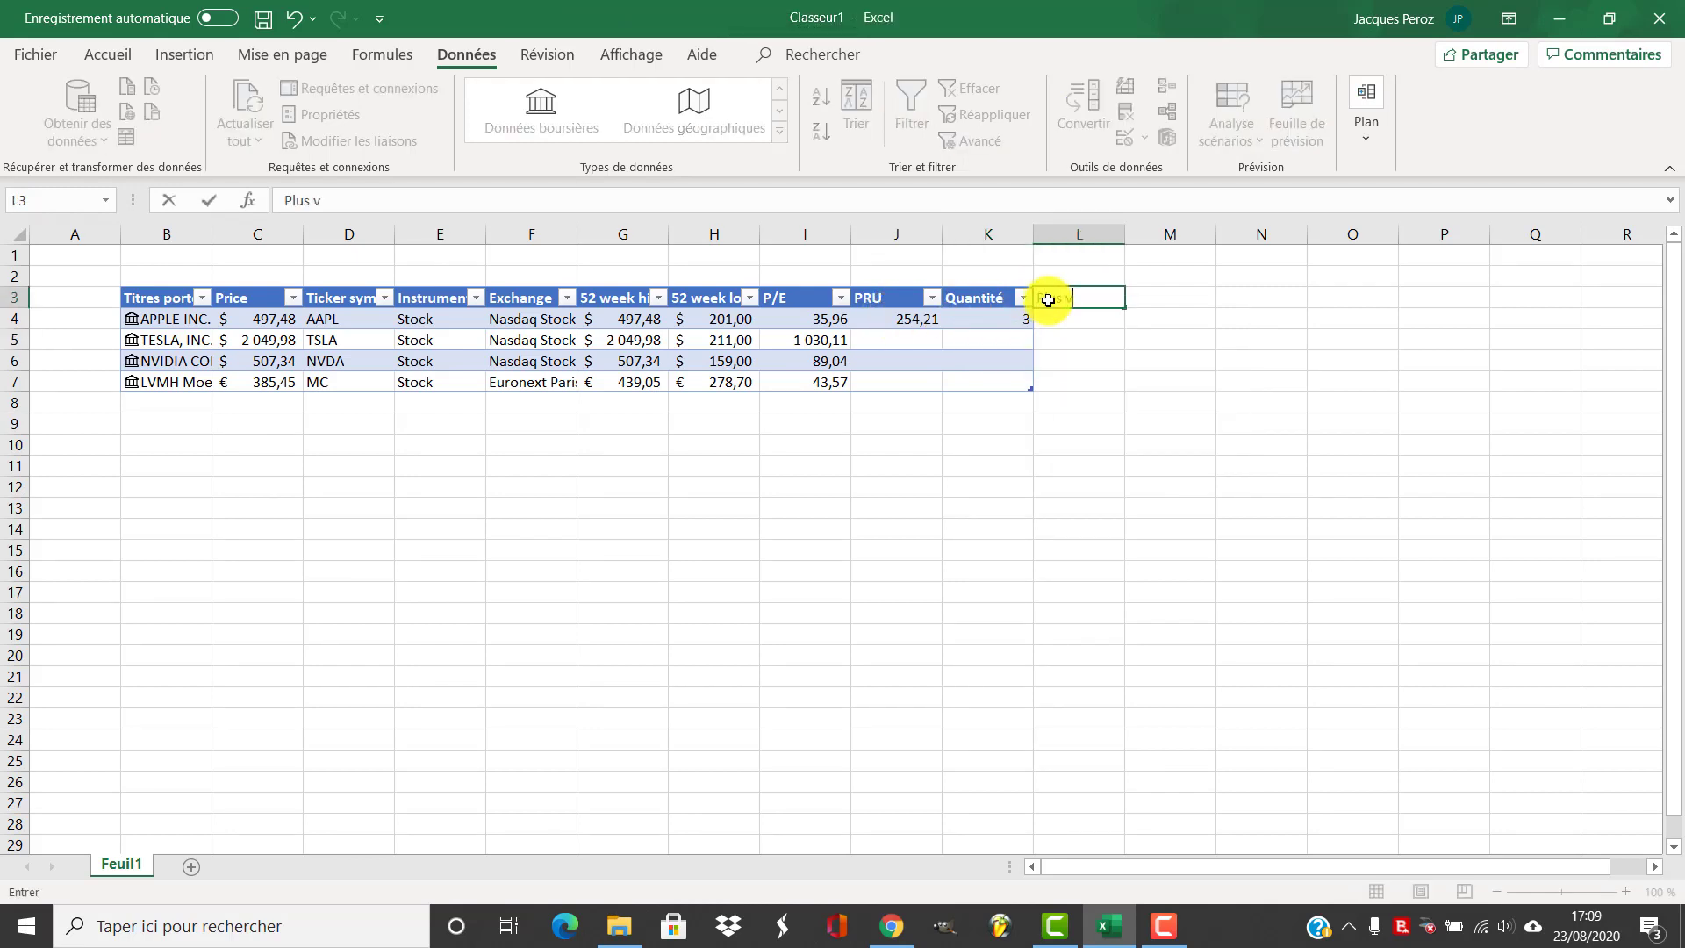
text(alue)
key(BackSpace)
text(ue)
key(Return)
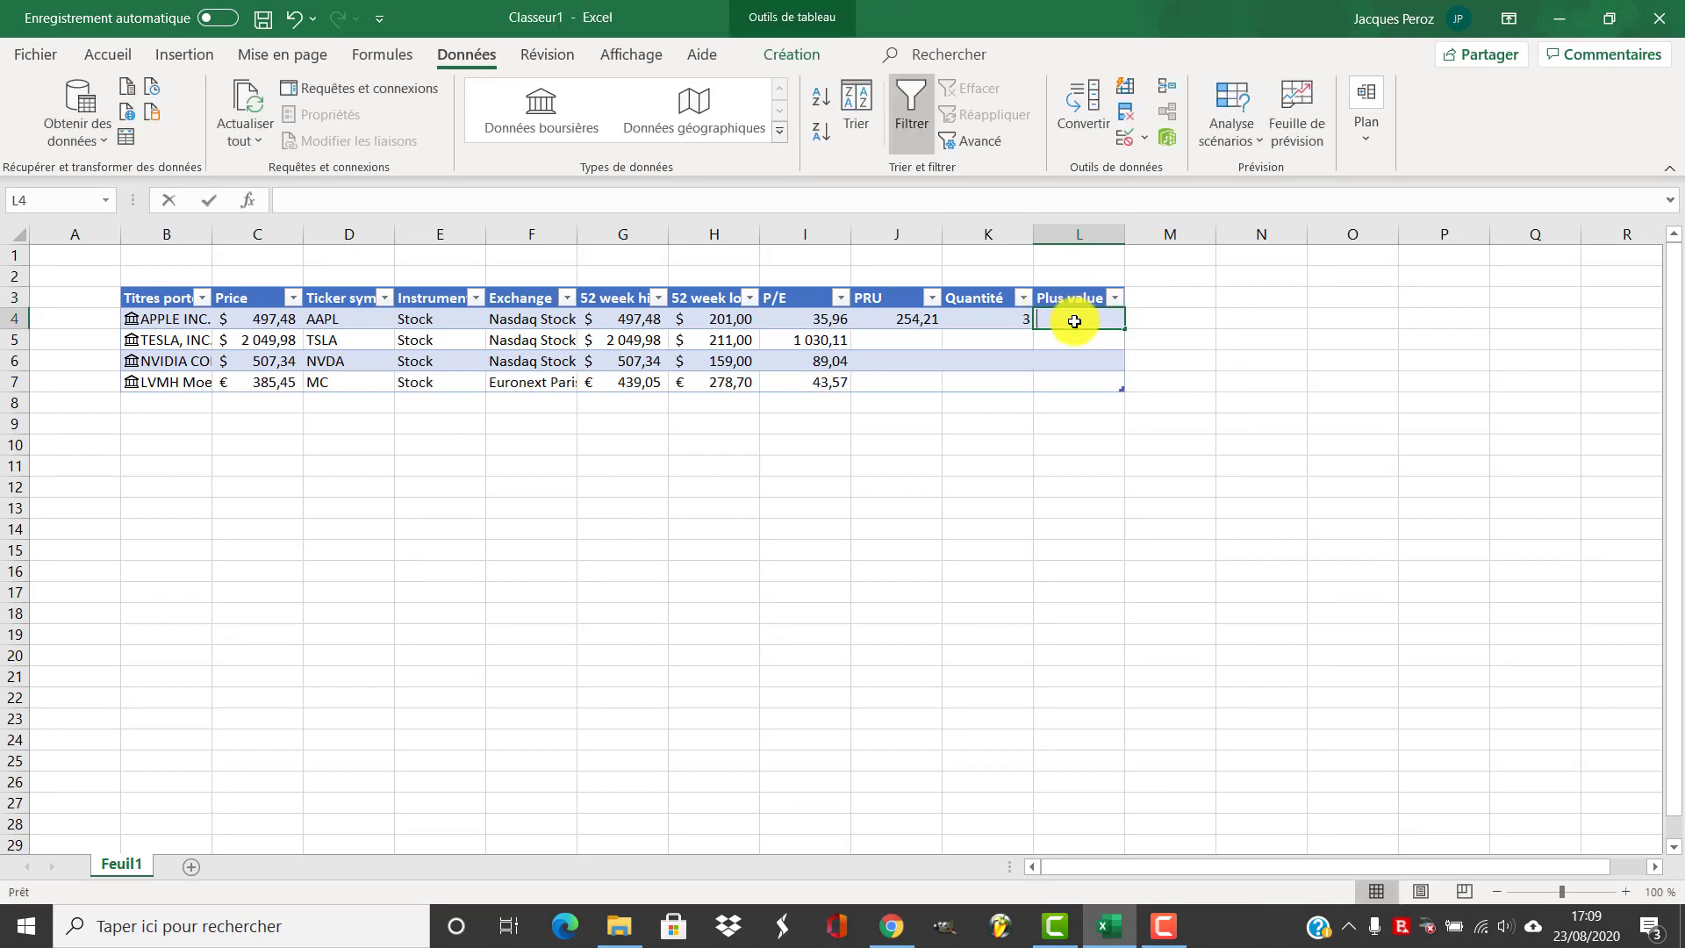
text(=()
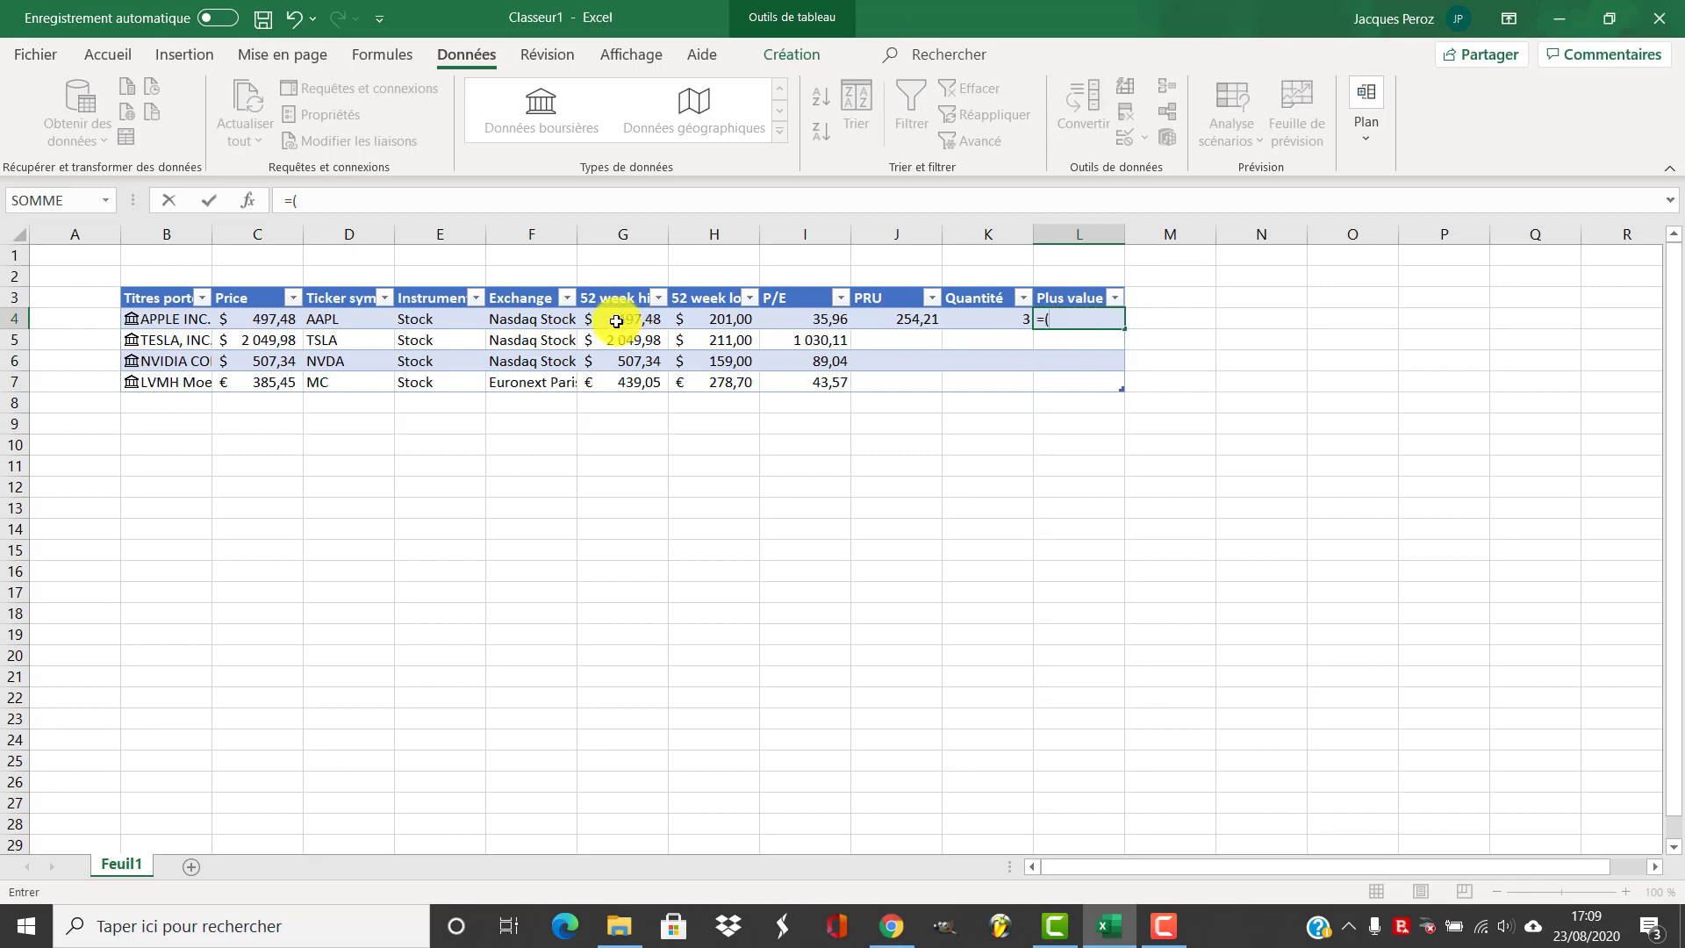
click(260, 322)
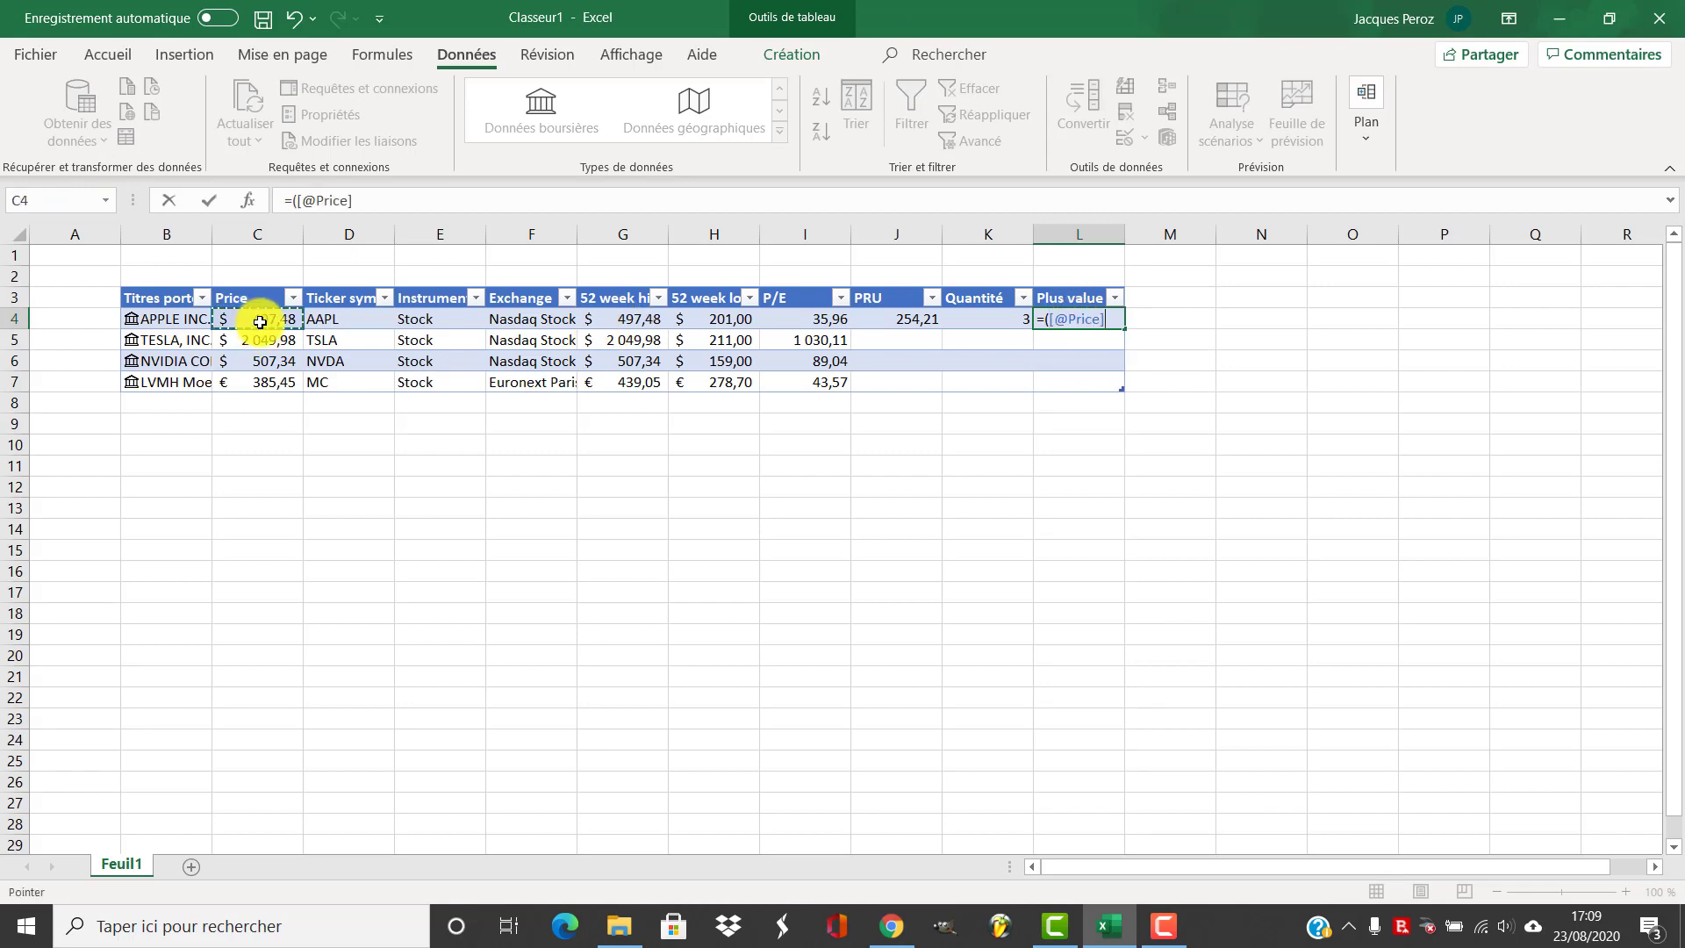
text(-)
click(907, 320)
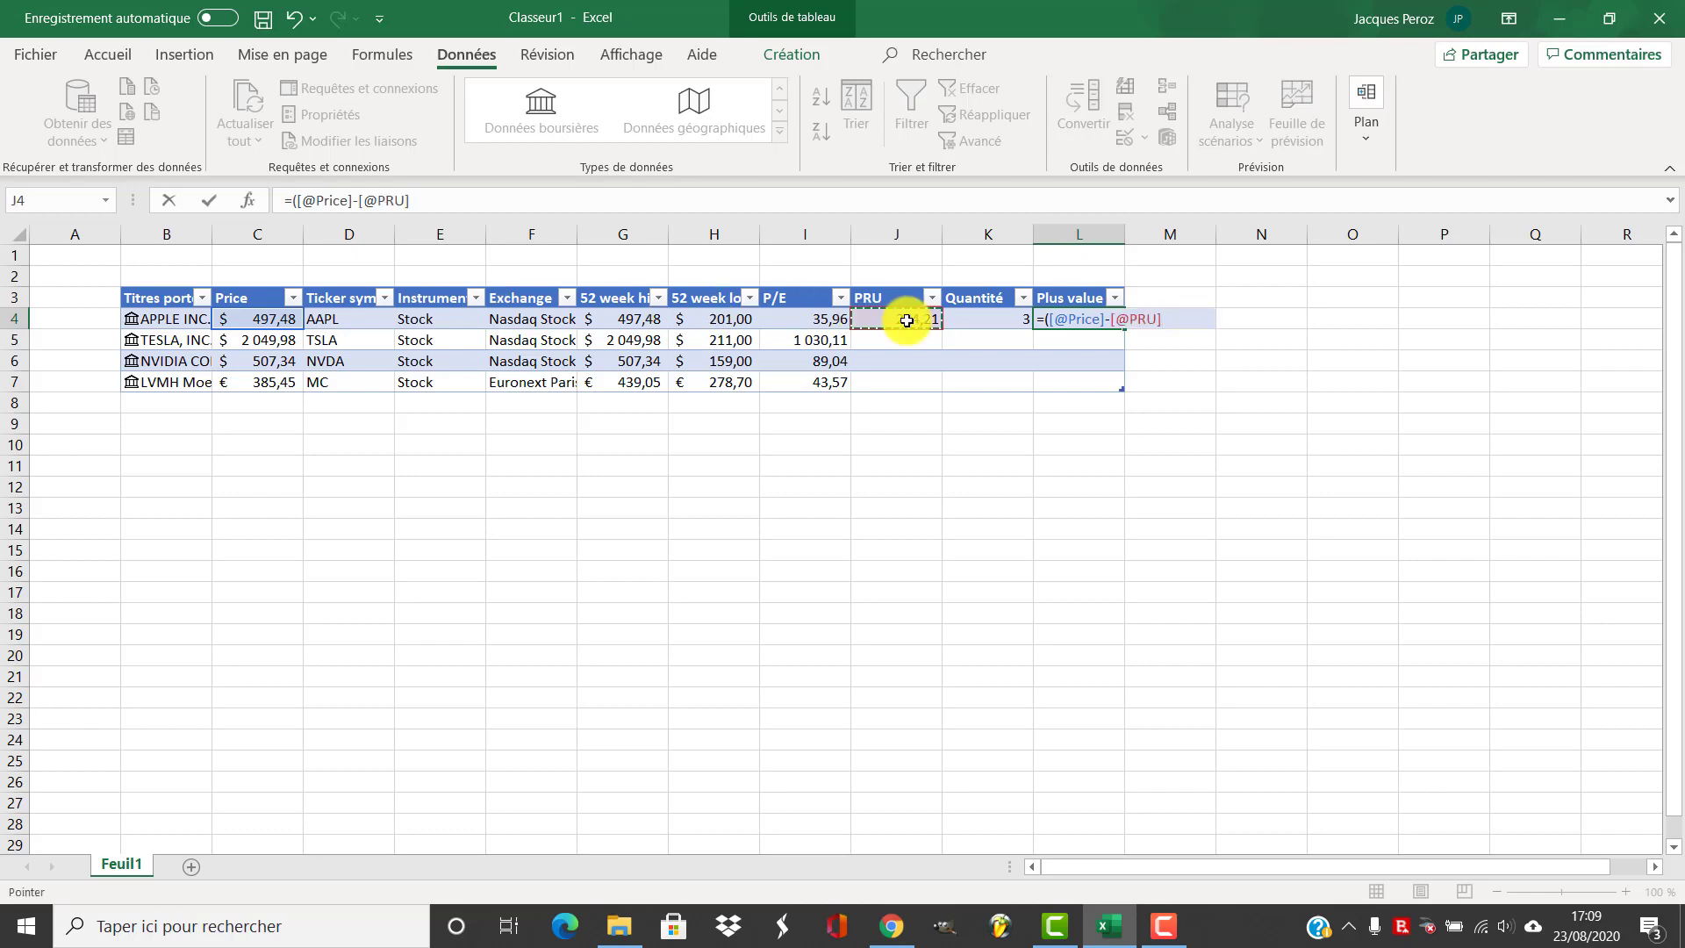
text()*)
click(962, 320)
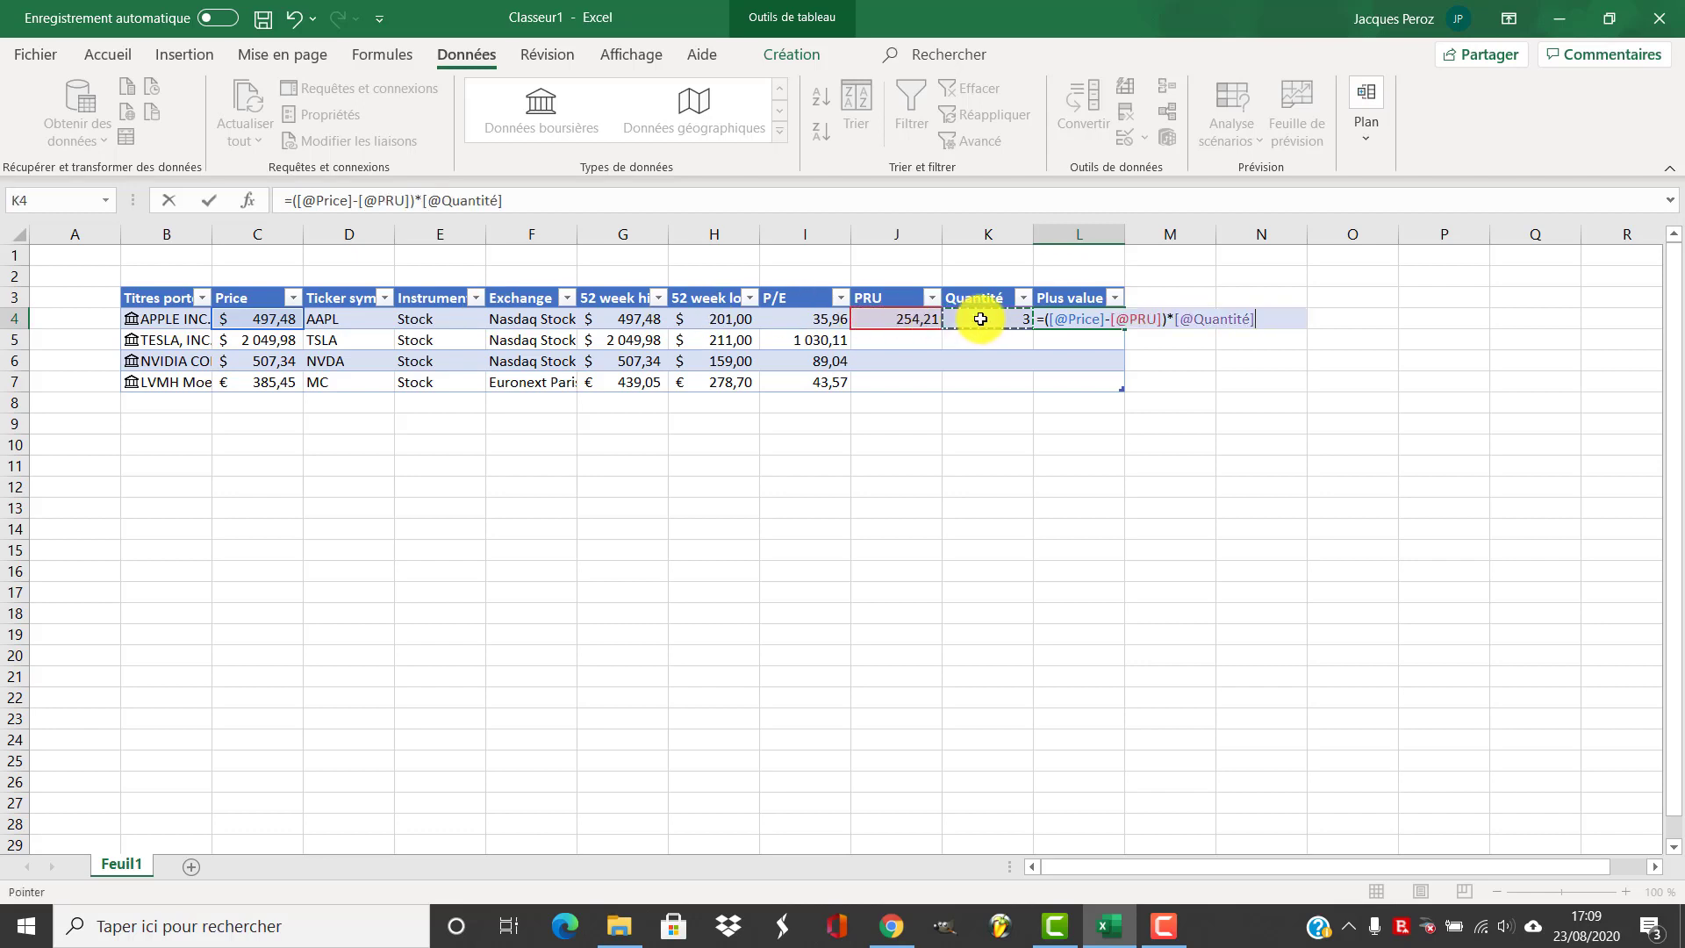
key(Return)
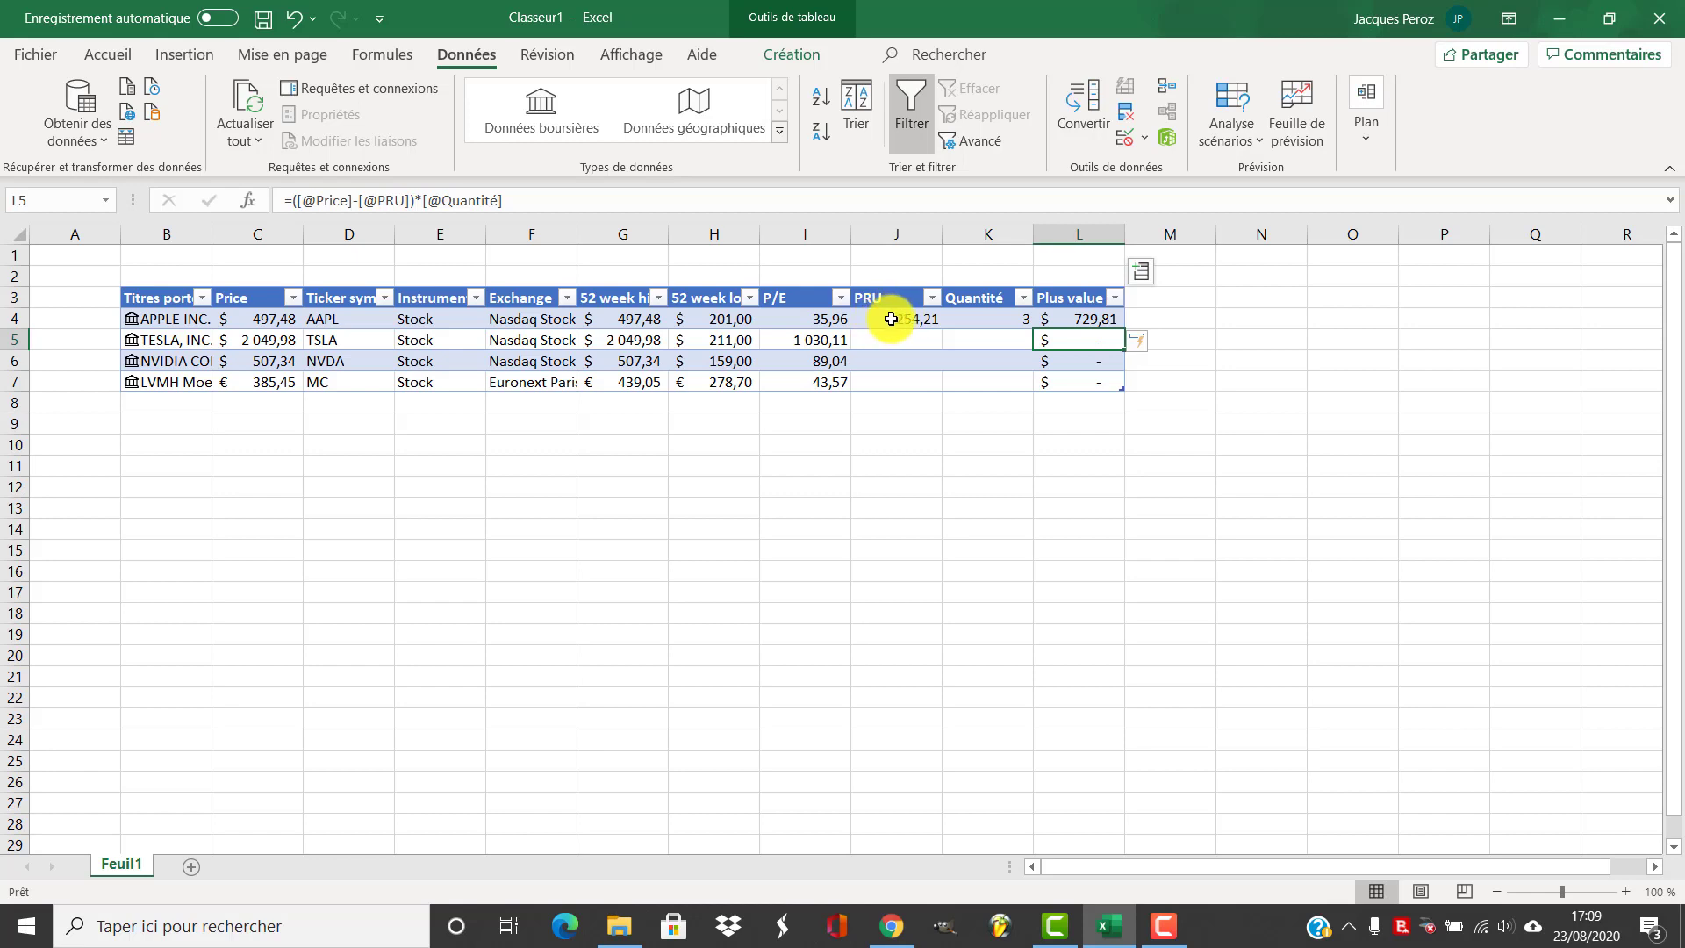
Format Apple's PRU cell as Monétaire currency with the $ Anglais (États-Unis) symbol
right_click(895, 318)
click(900, 320)
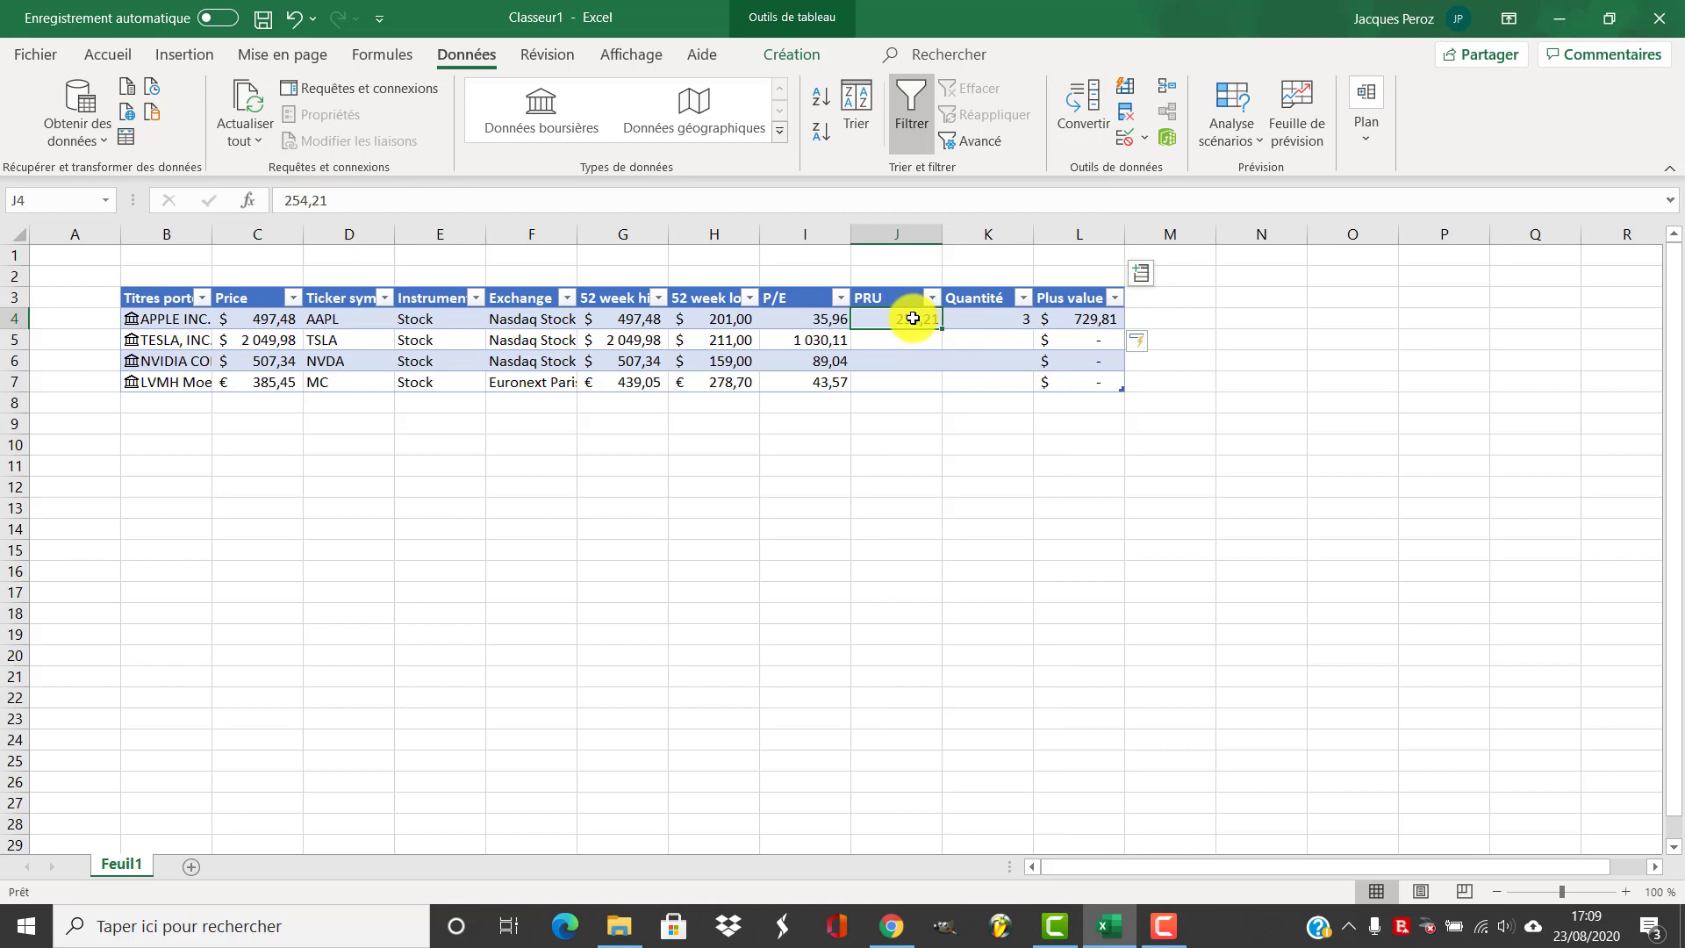
right_click(913, 318)
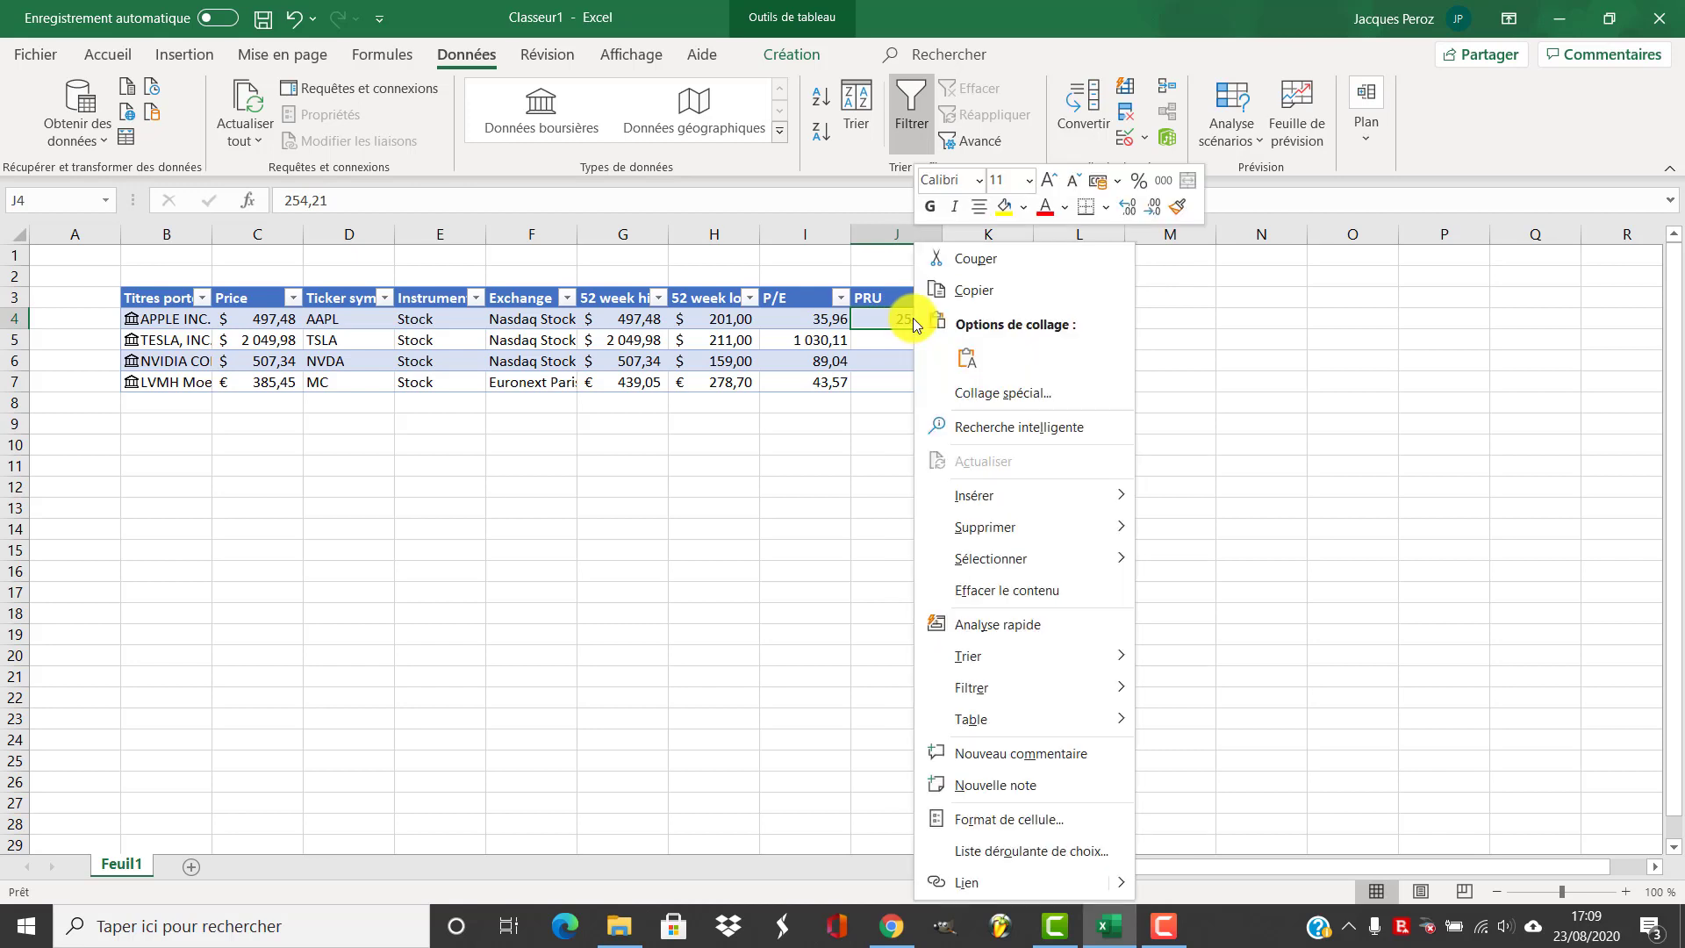
click(1010, 819)
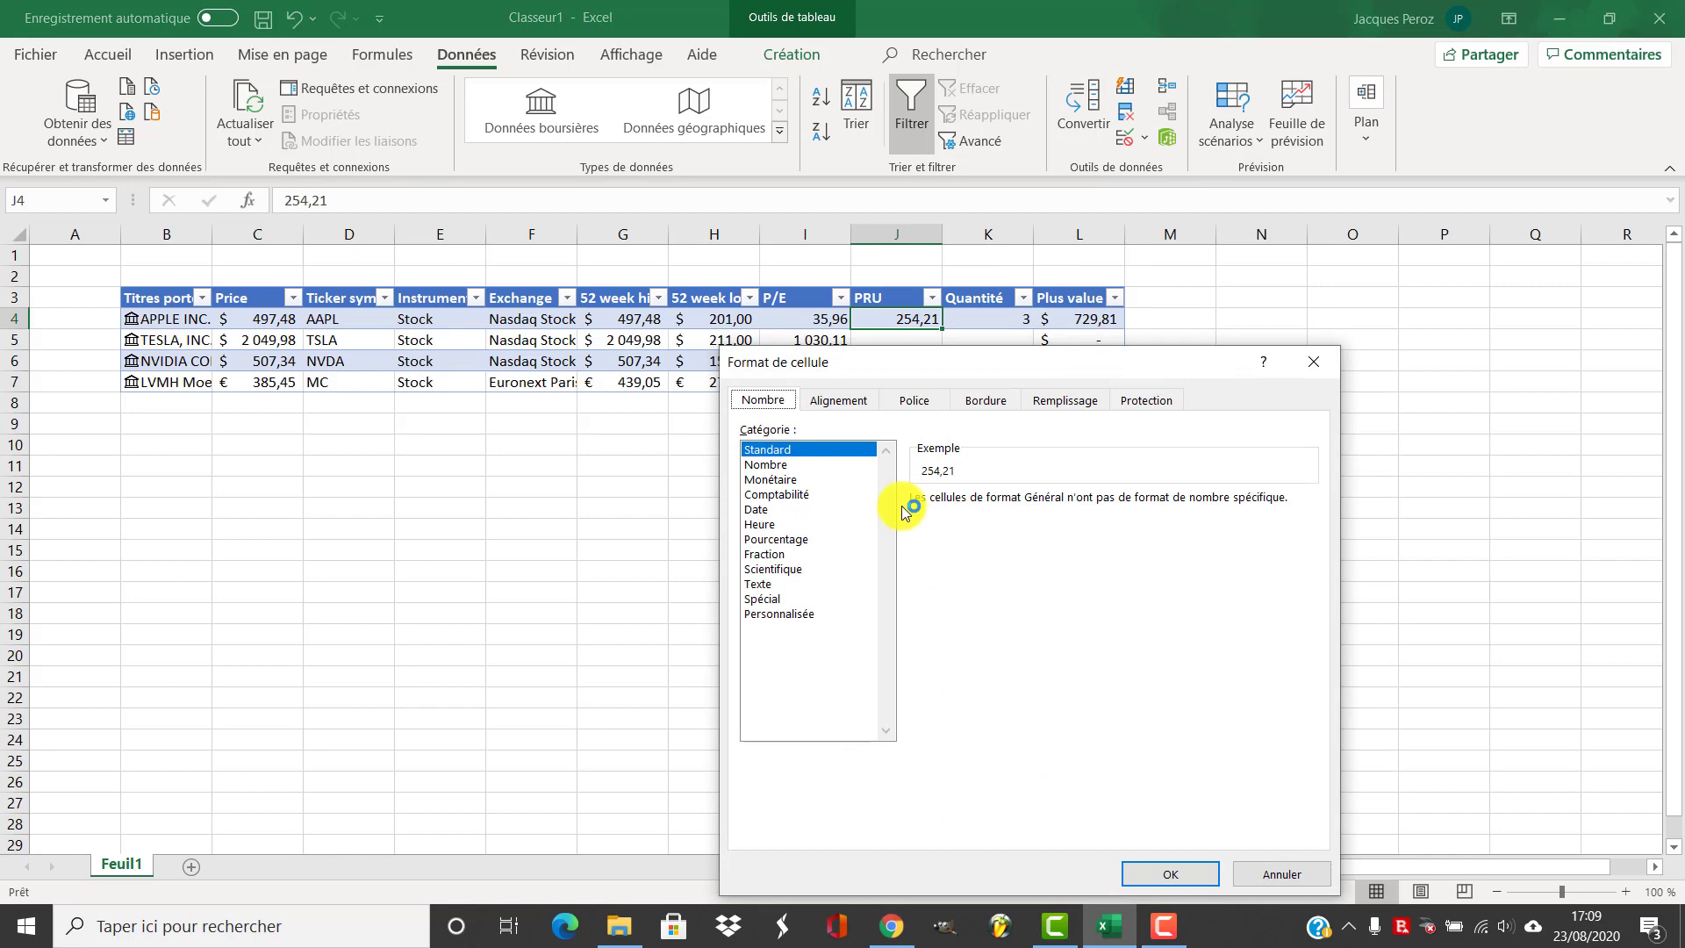
click(765, 455)
click(771, 479)
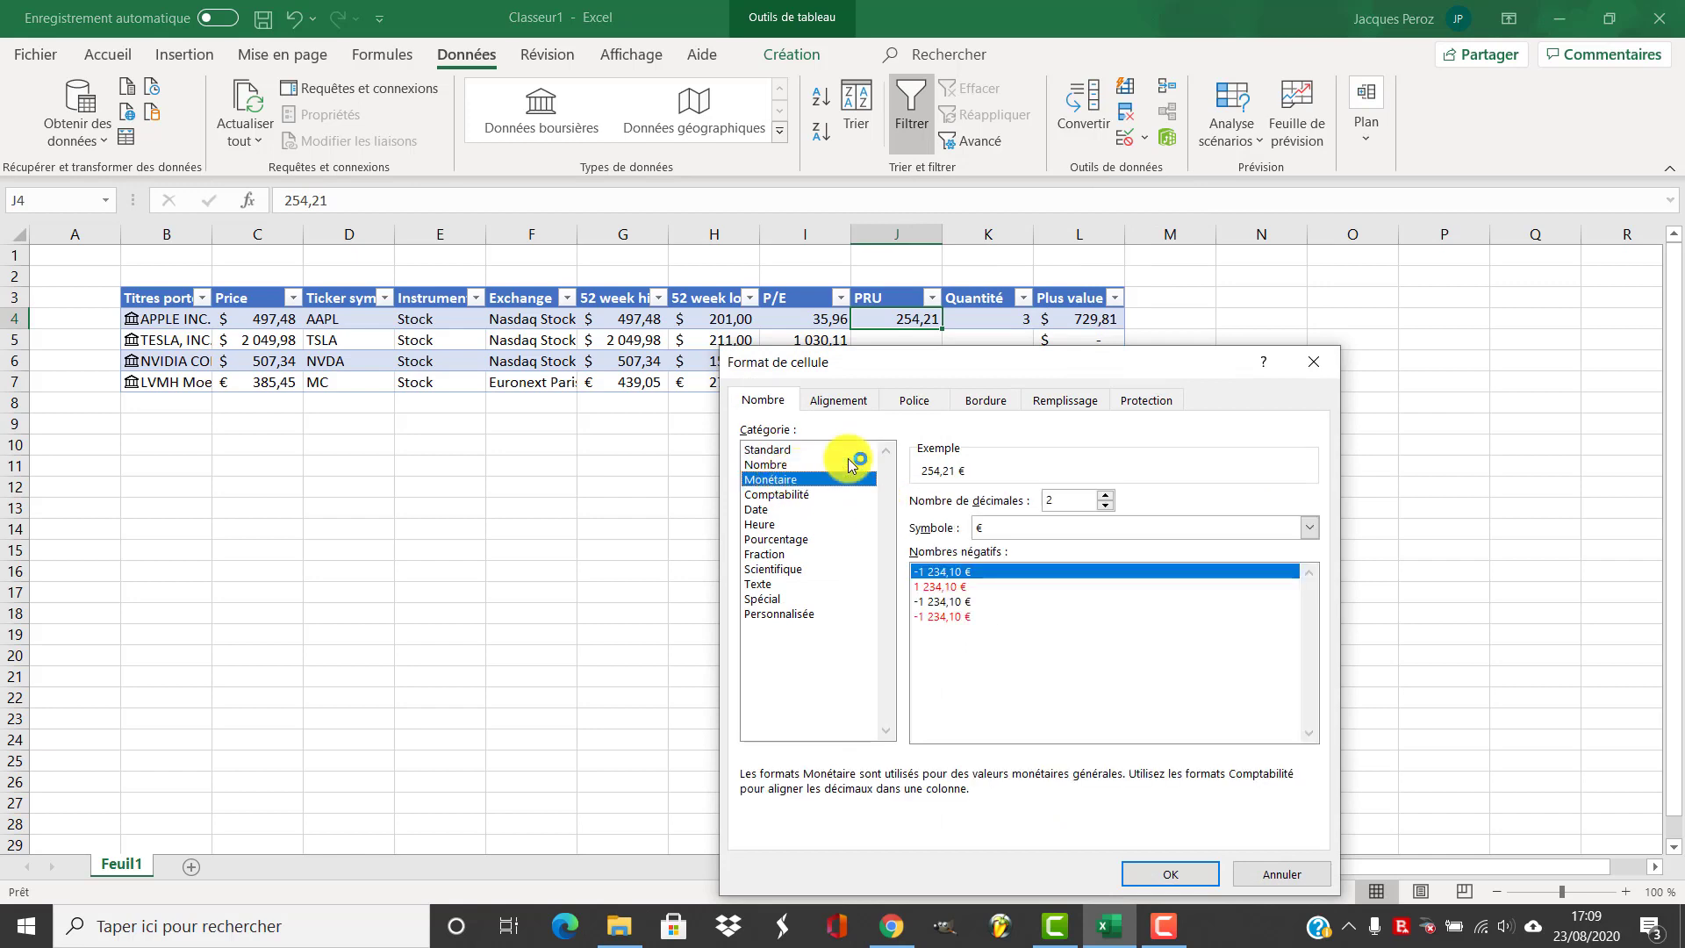
click(1308, 528)
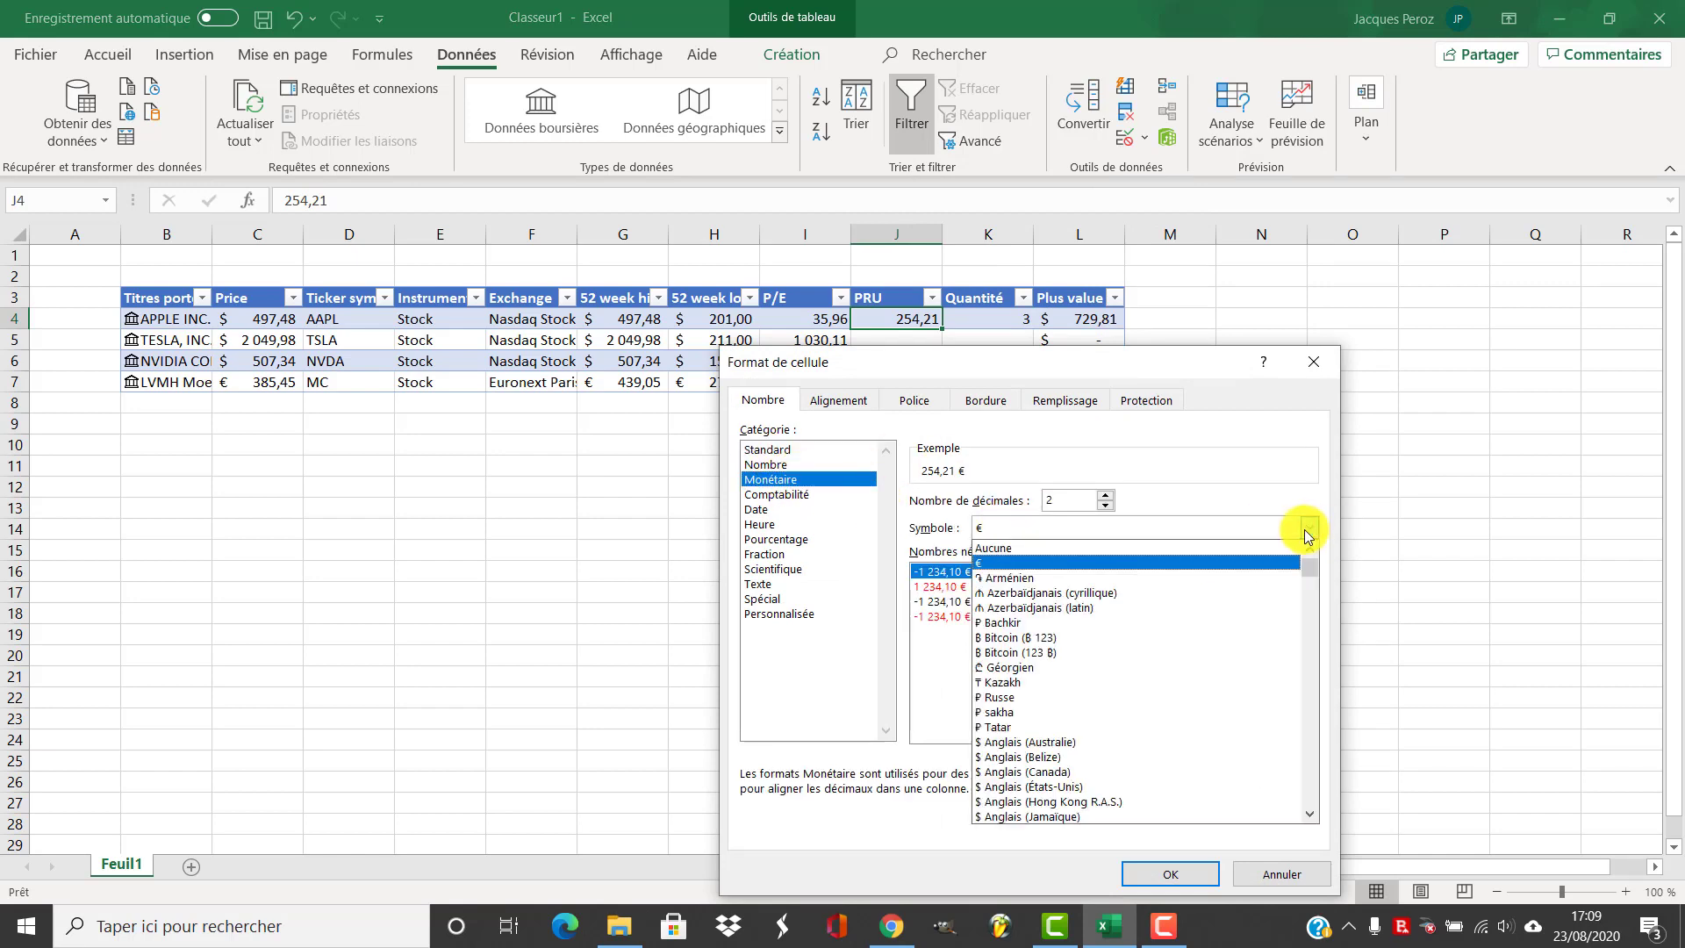
scroll(1090, 635, down, 1)
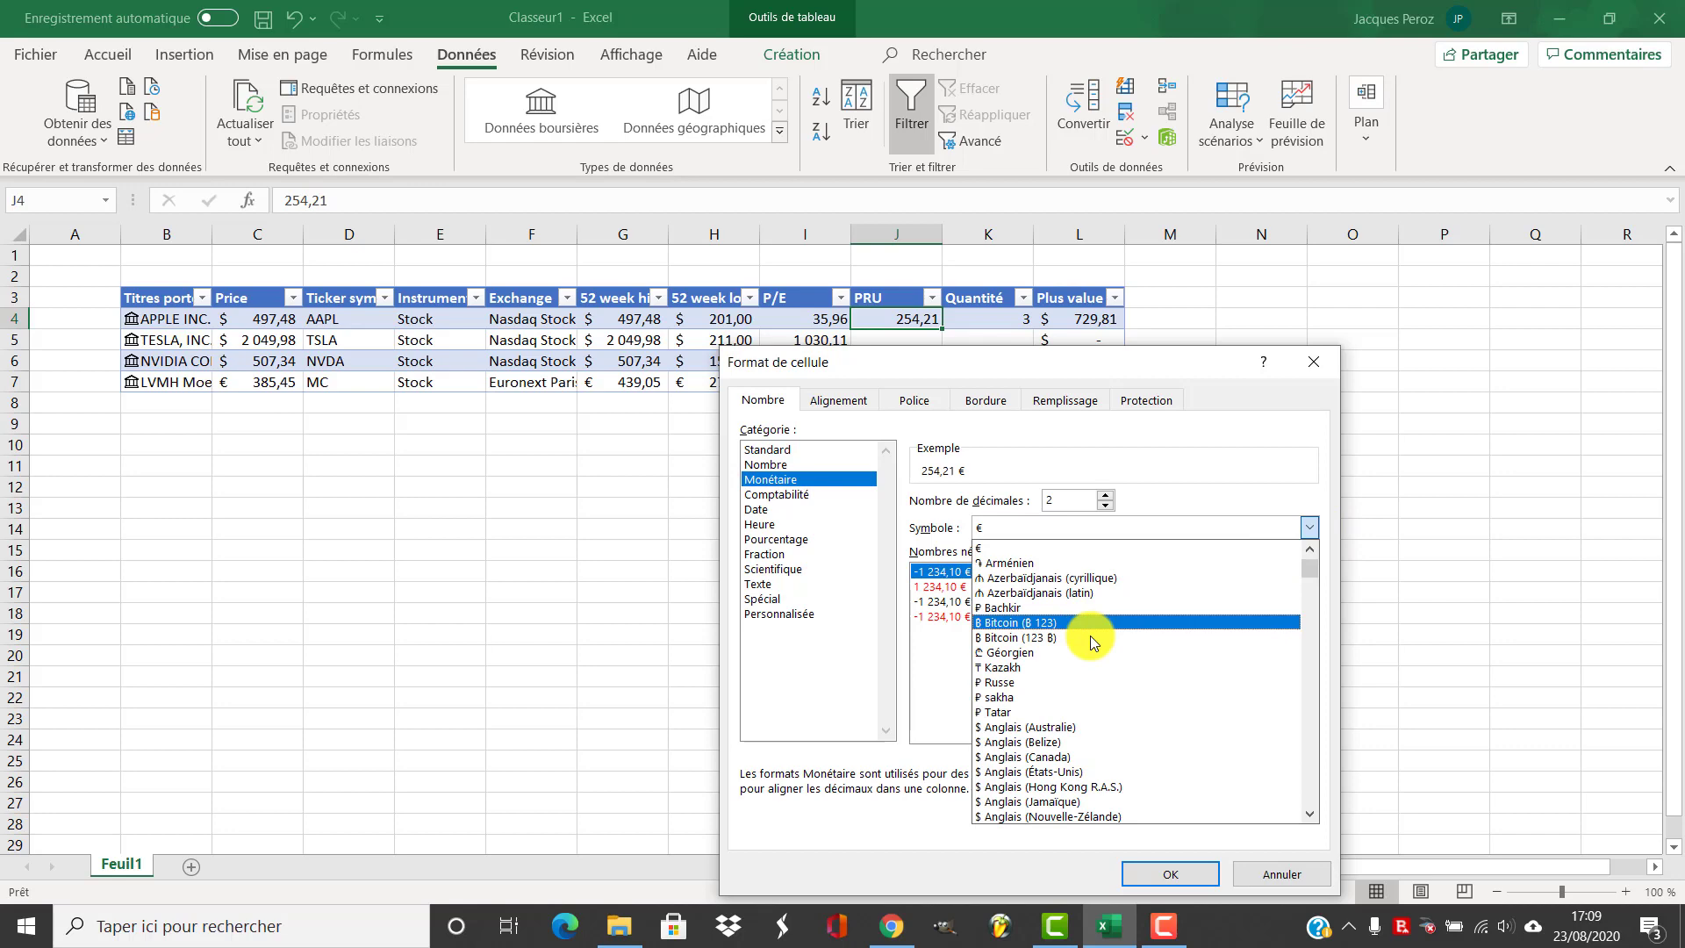
click(1061, 767)
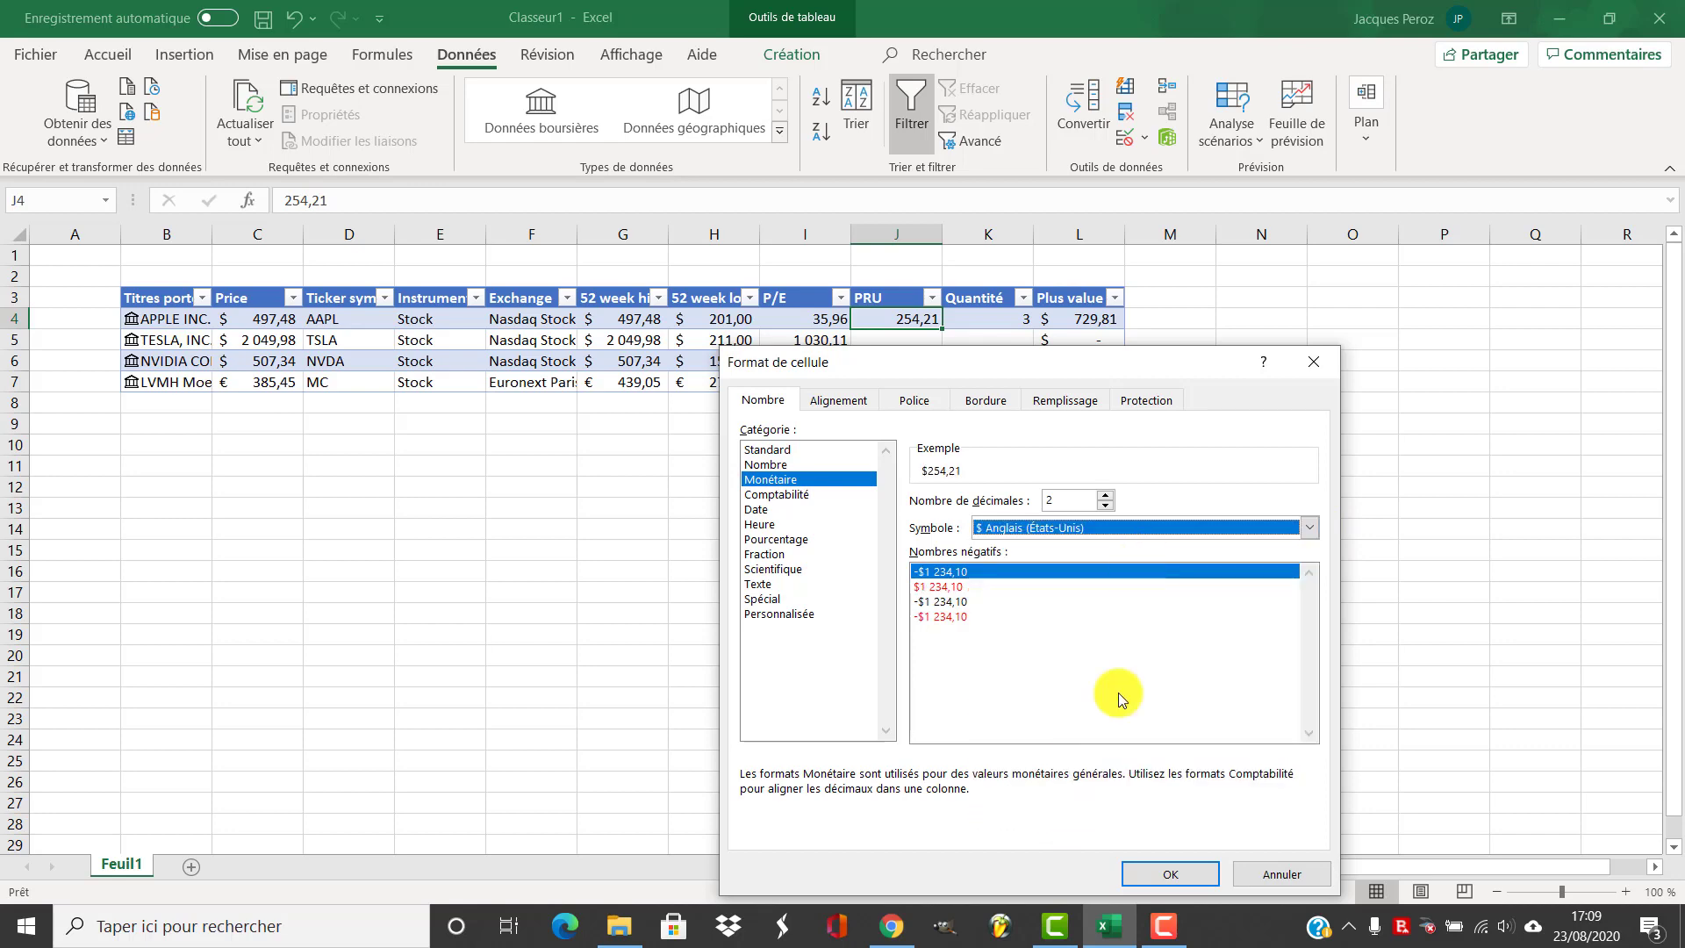
click(1156, 869)
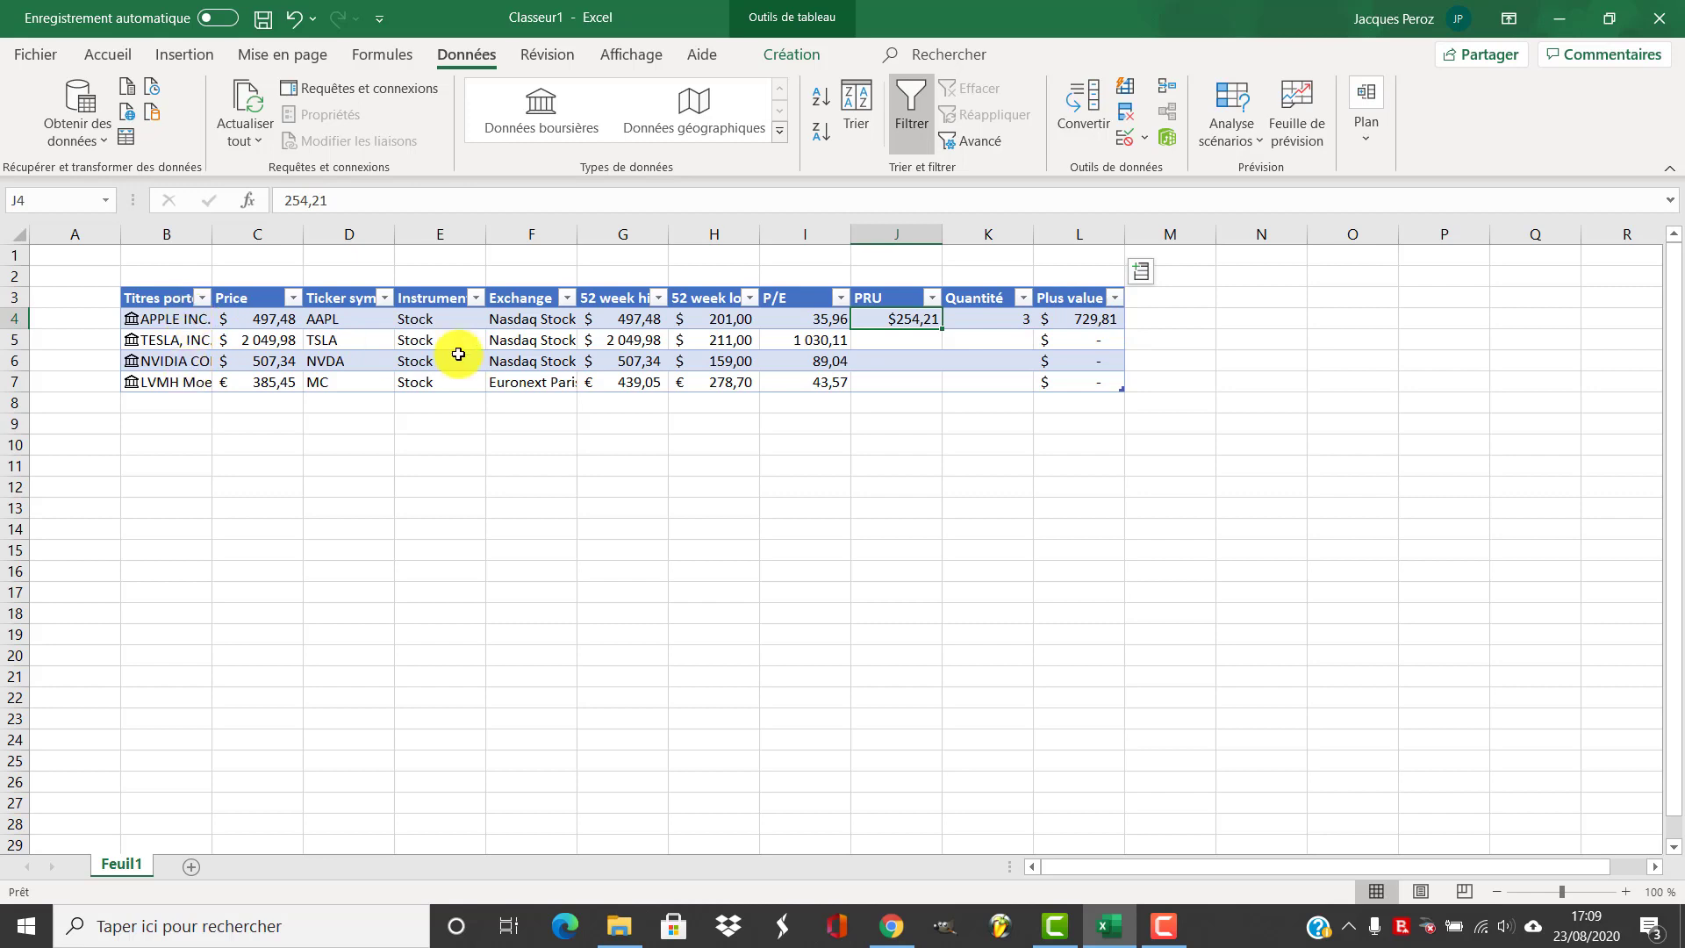
Enter 500 as Tesla's PRU and 2 as its Quantité
click(893, 342)
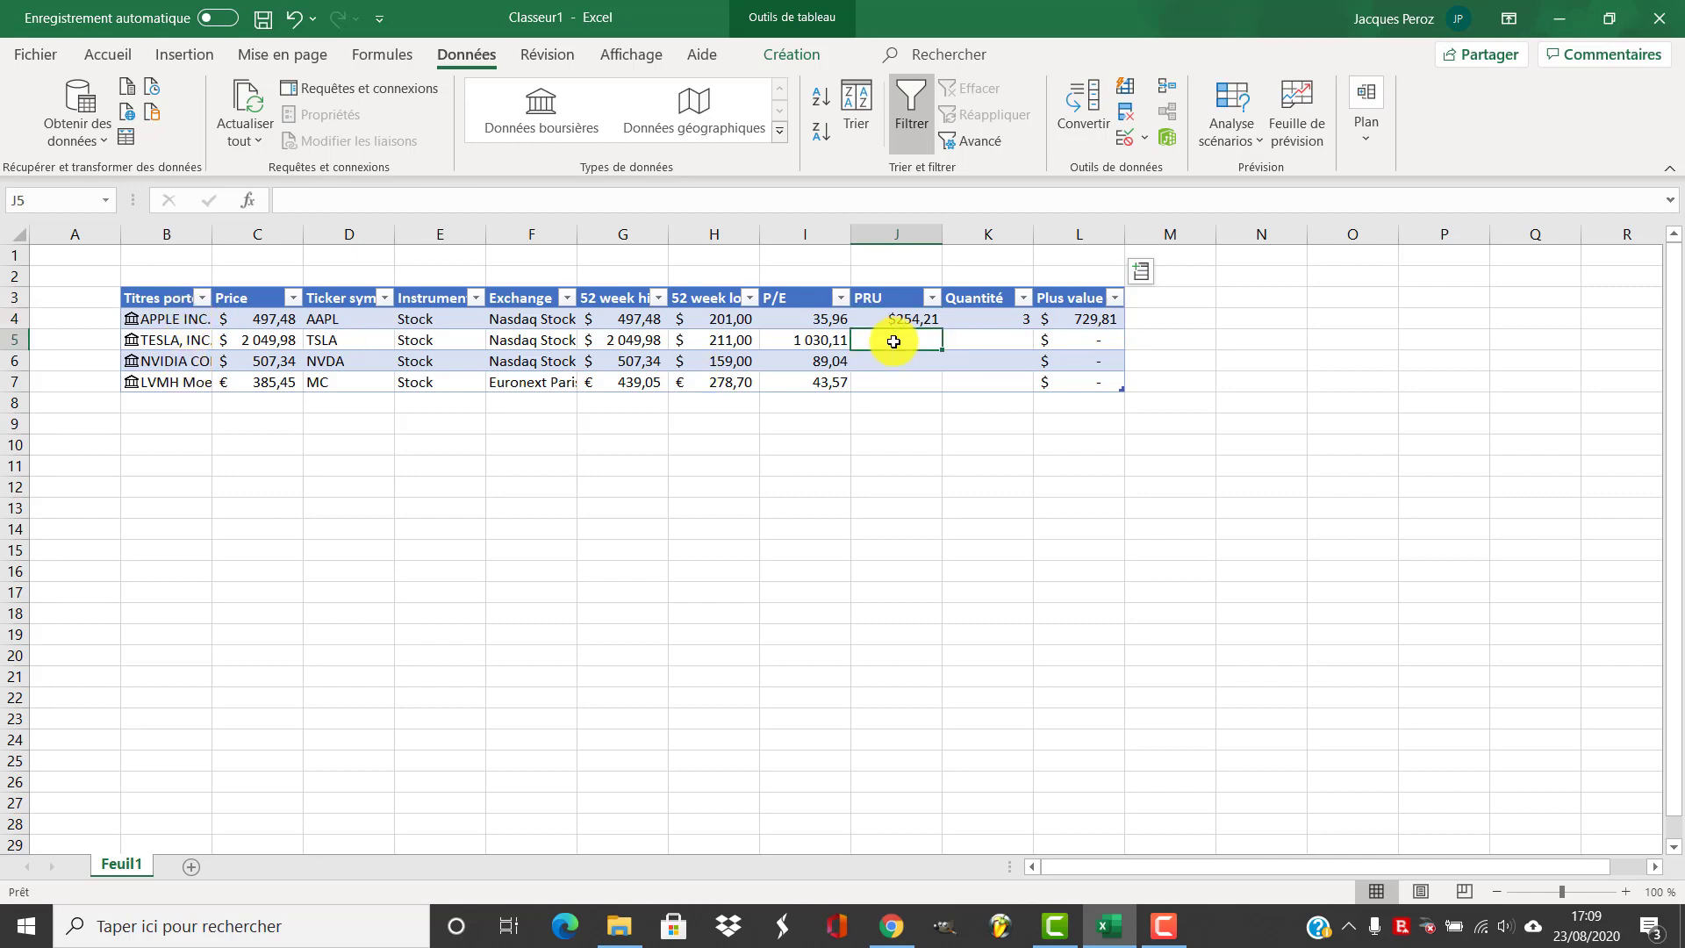
text(500)
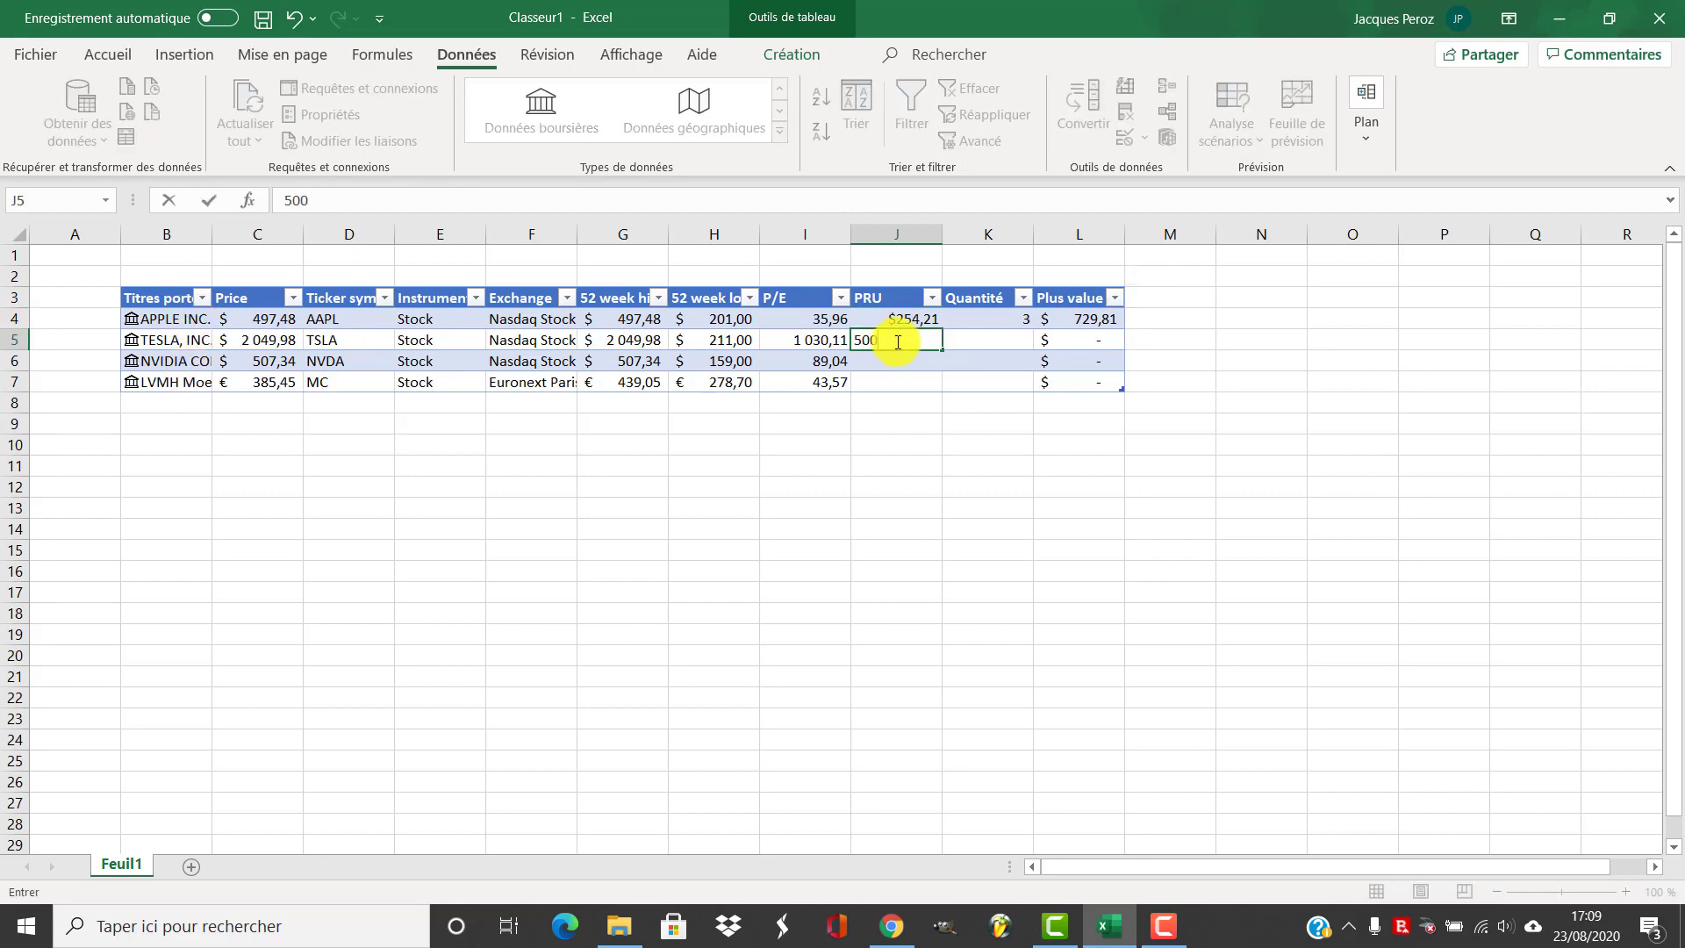
click(1009, 339)
text(2)
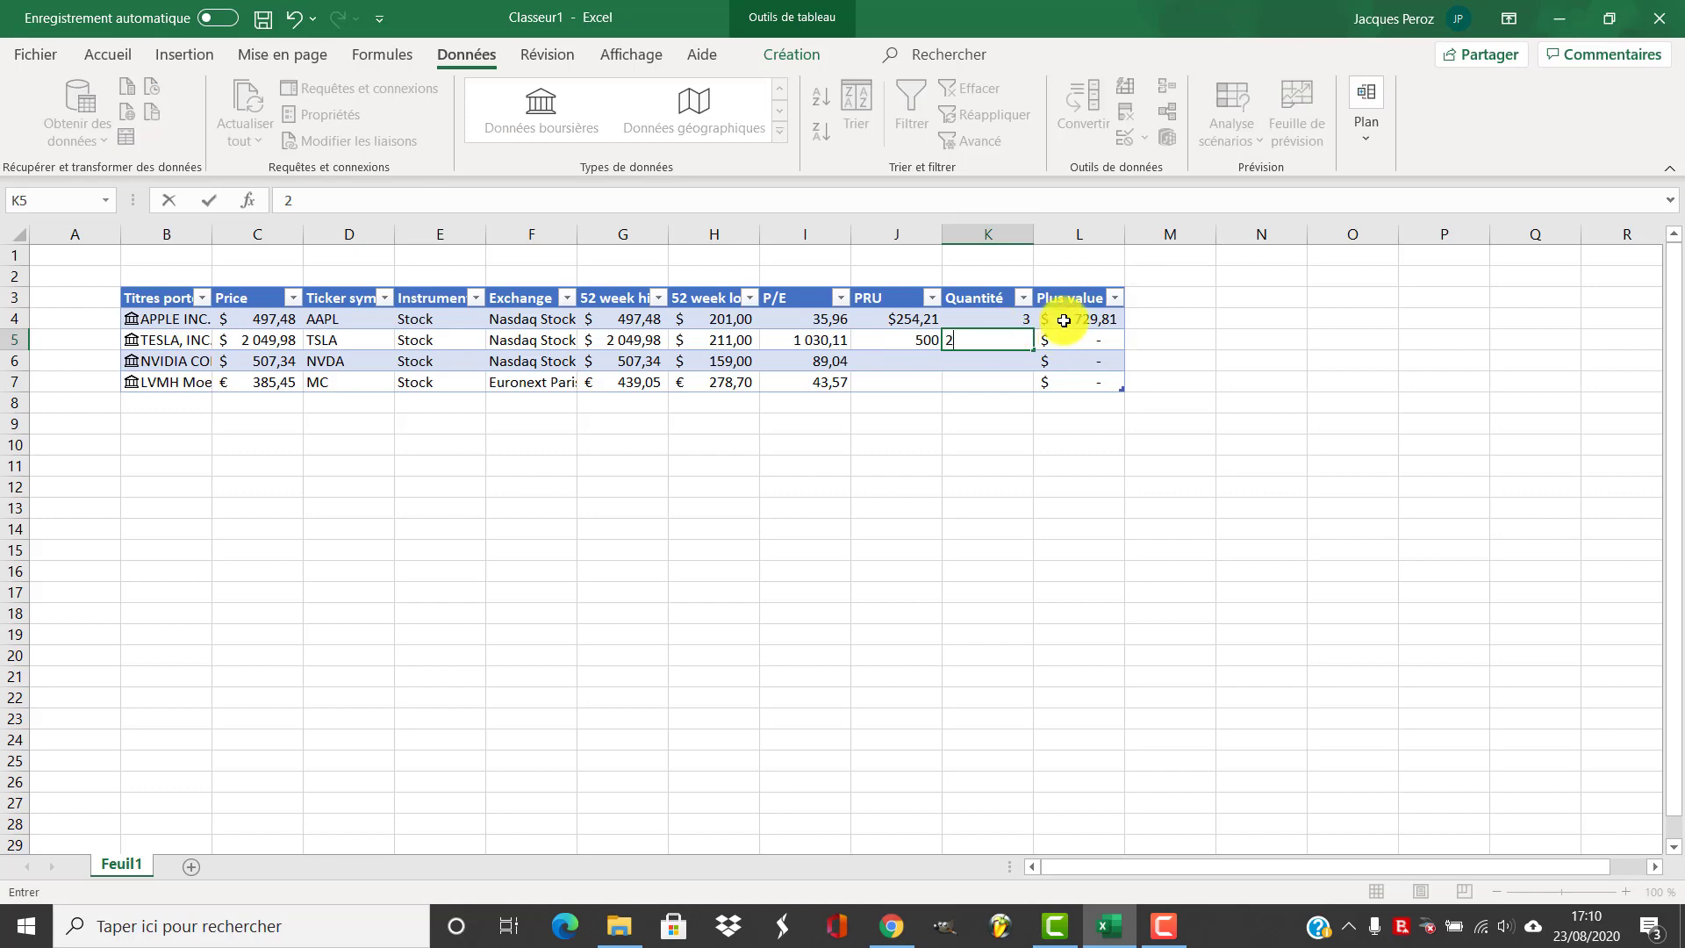
click(1068, 321)
click(1089, 342)
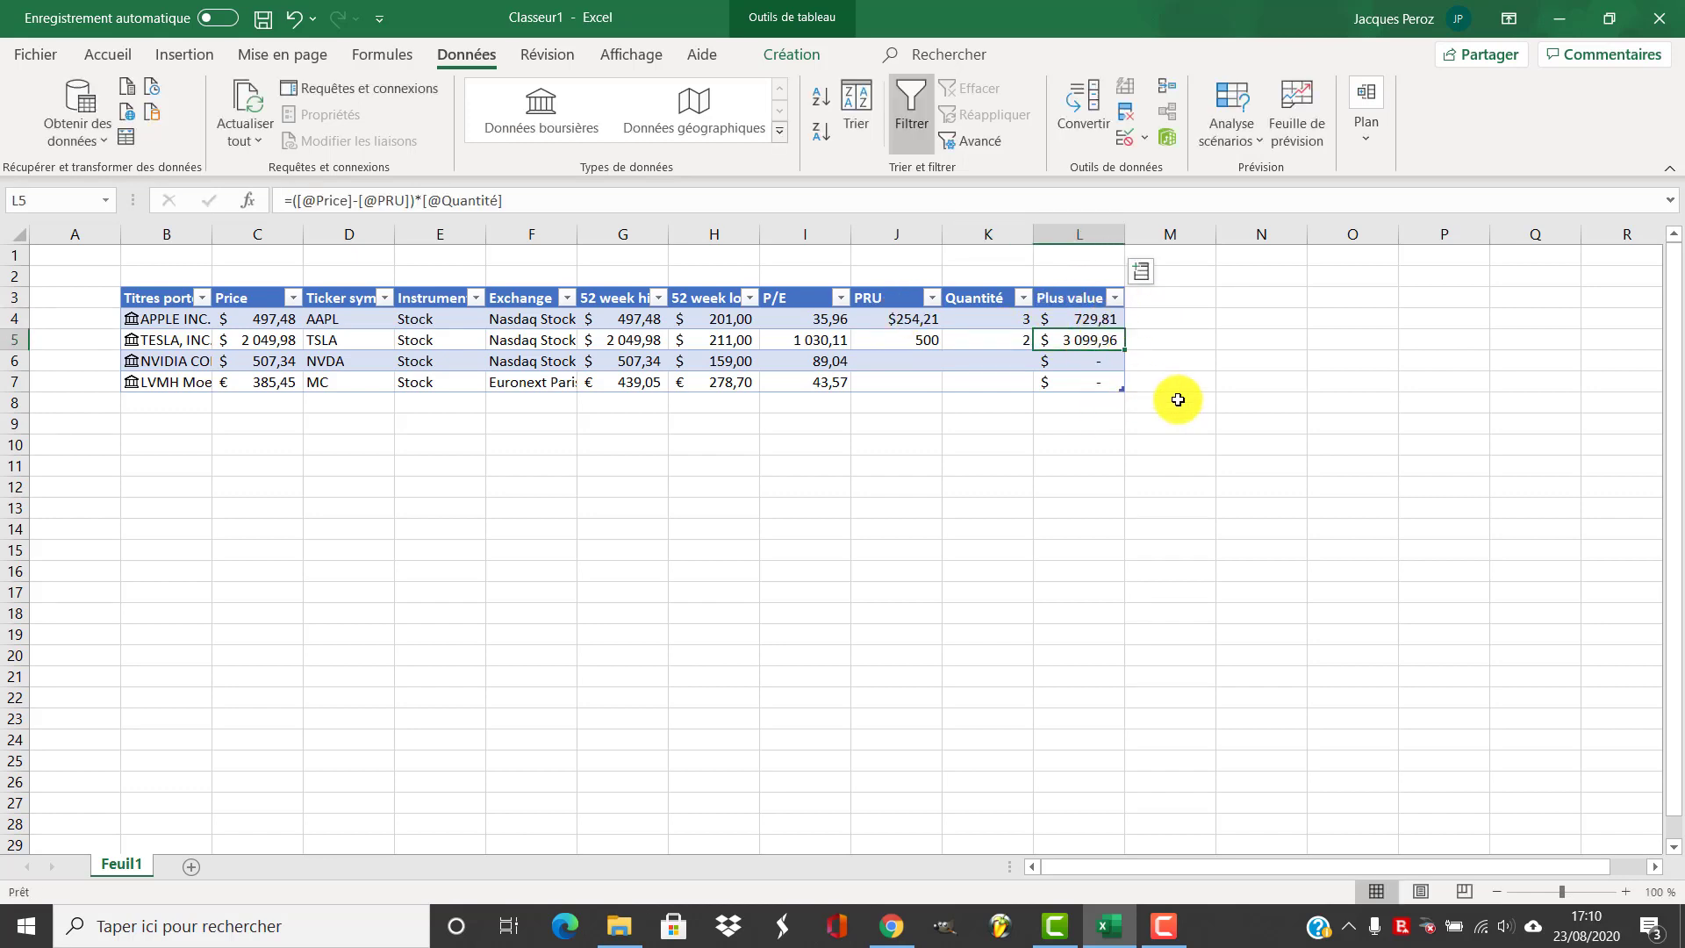
Add a total below the Plus value column with =SOMME(Tableau1[Plus value])
click(1097, 403)
text(=)
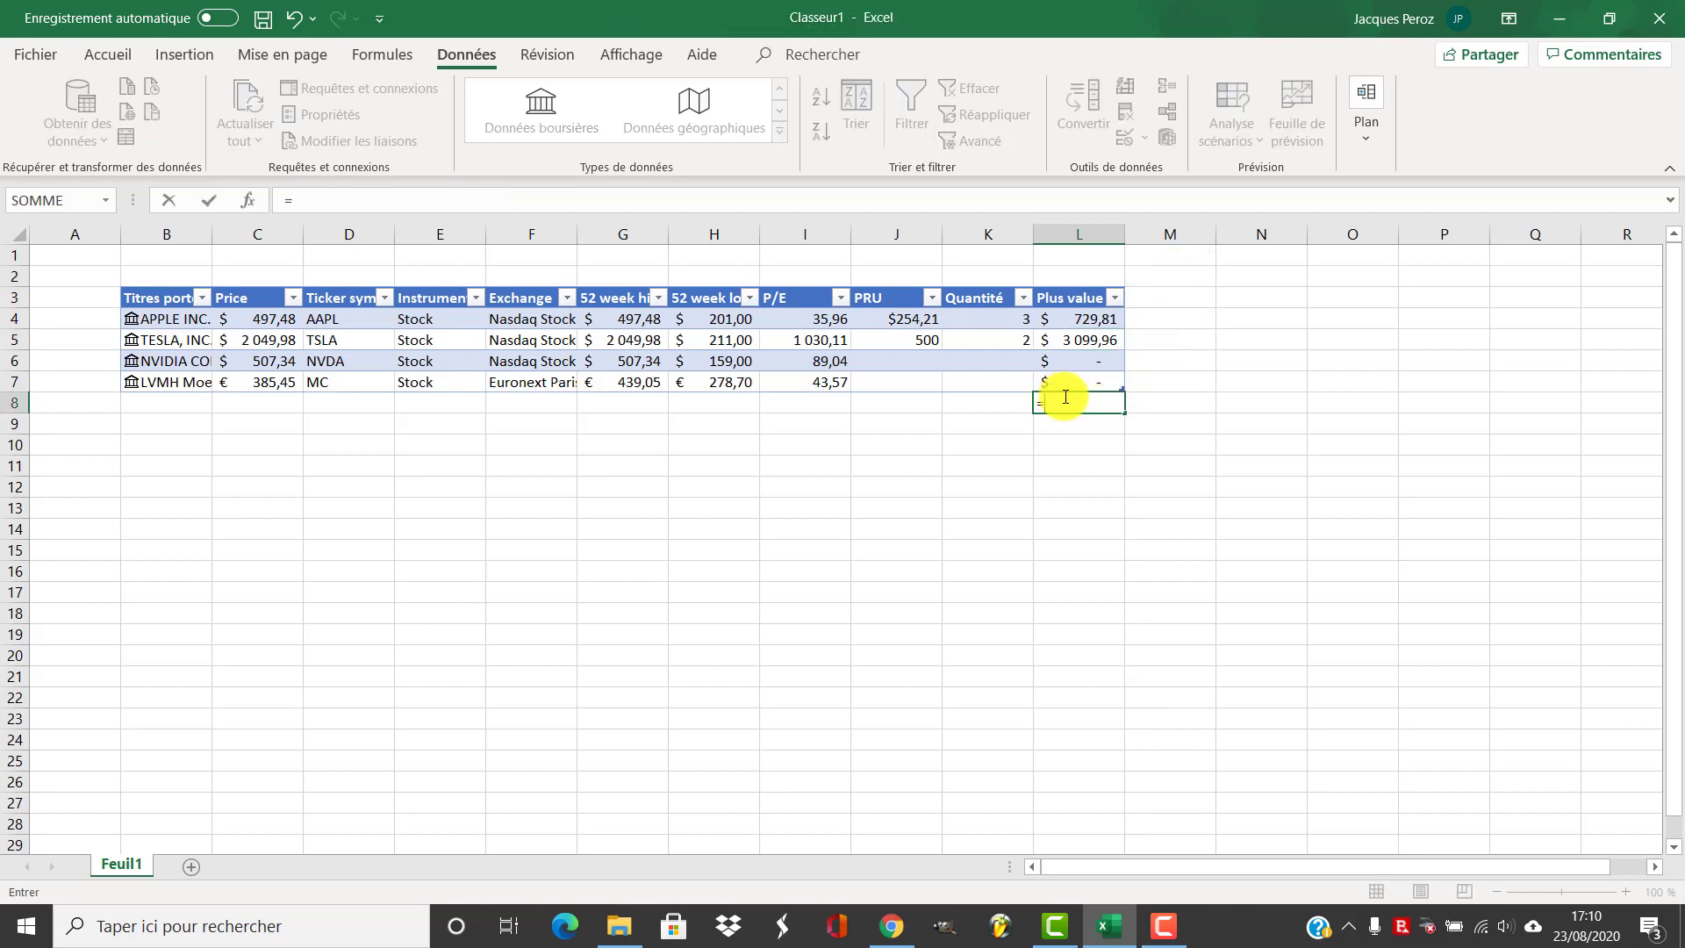
text(somme)
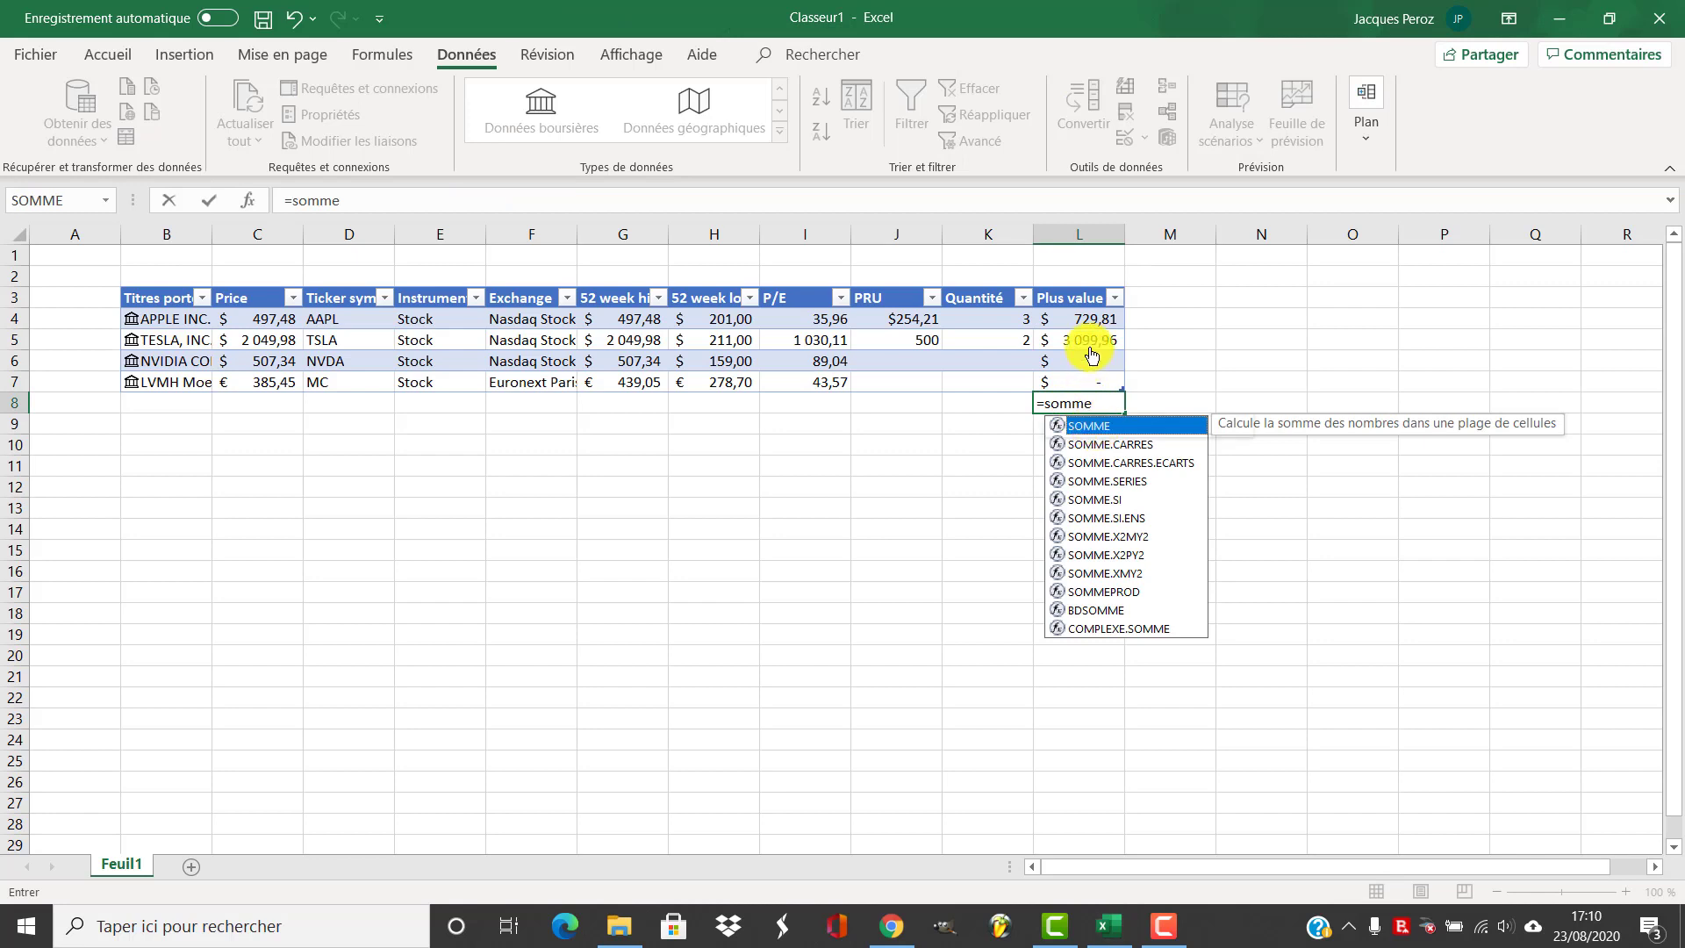
key(Tab)
drag(1087, 319, 1082, 383)
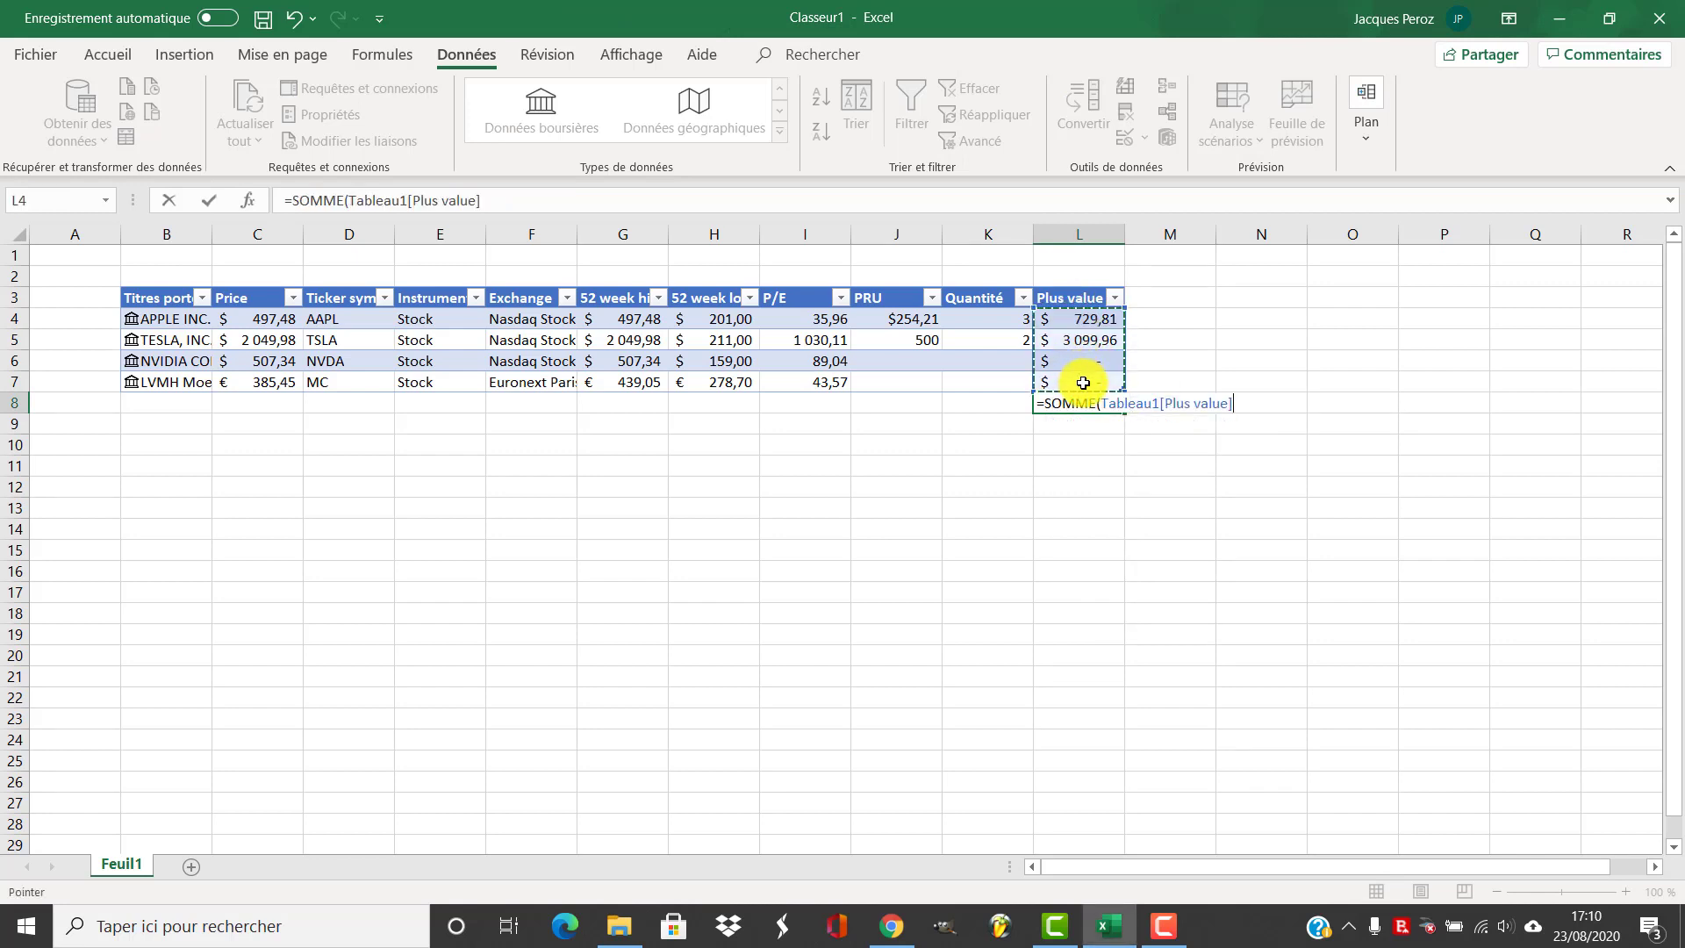
key(Return)
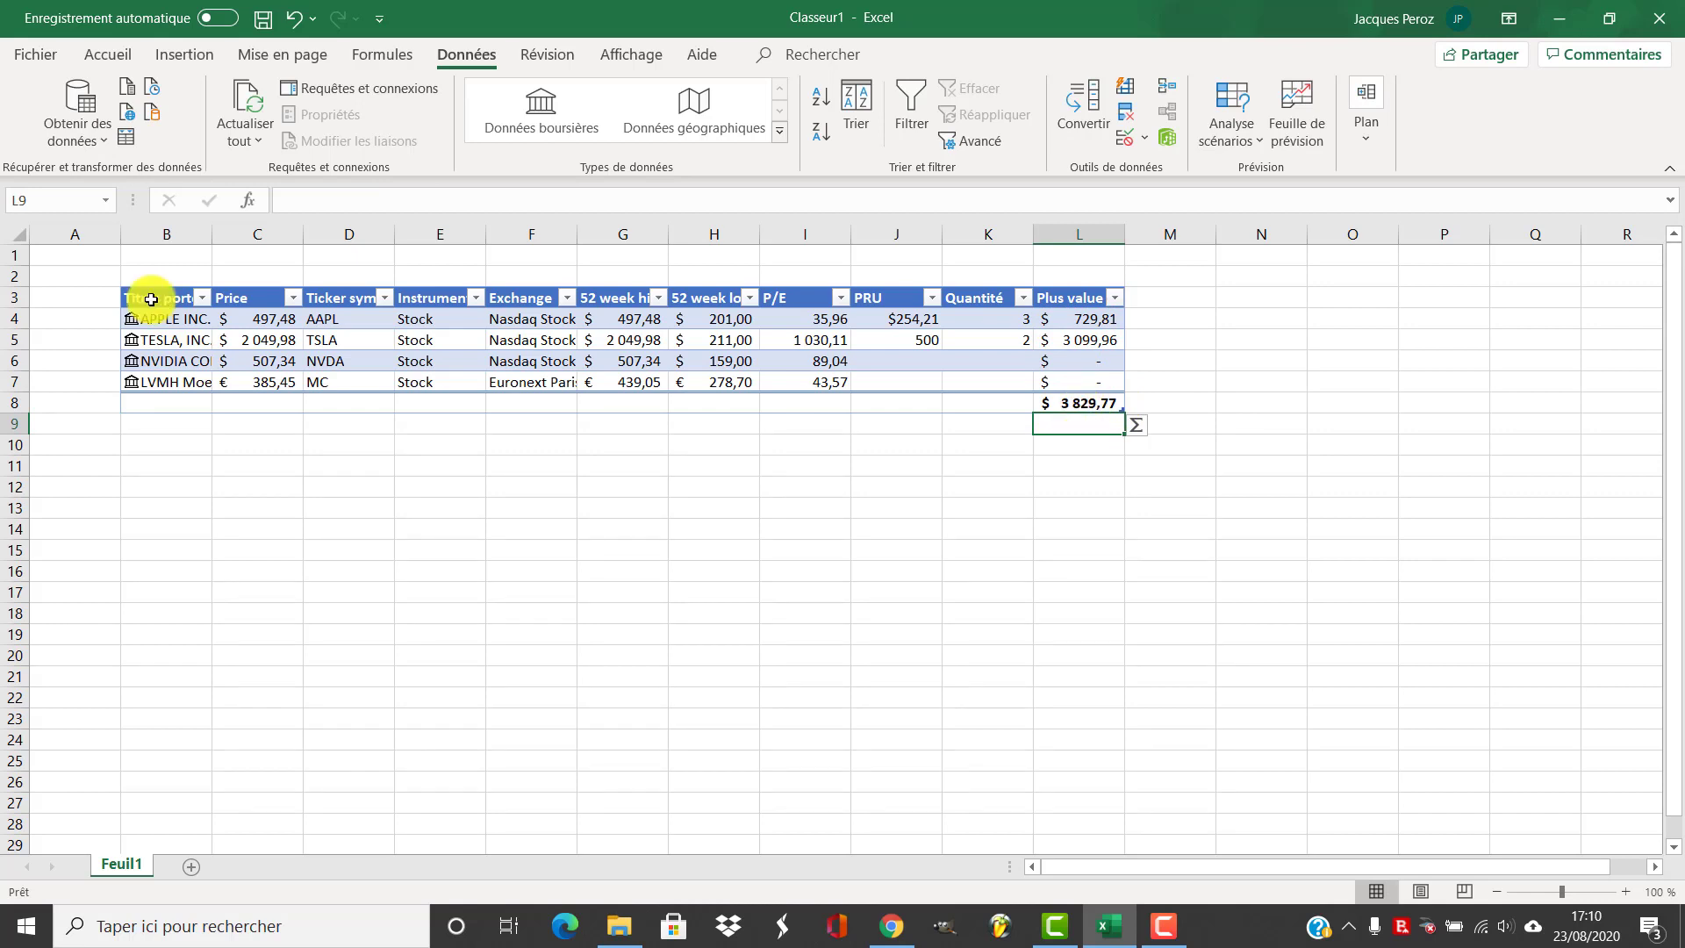
Autofit the widths of columns B through L
drag(158, 230, 1083, 241)
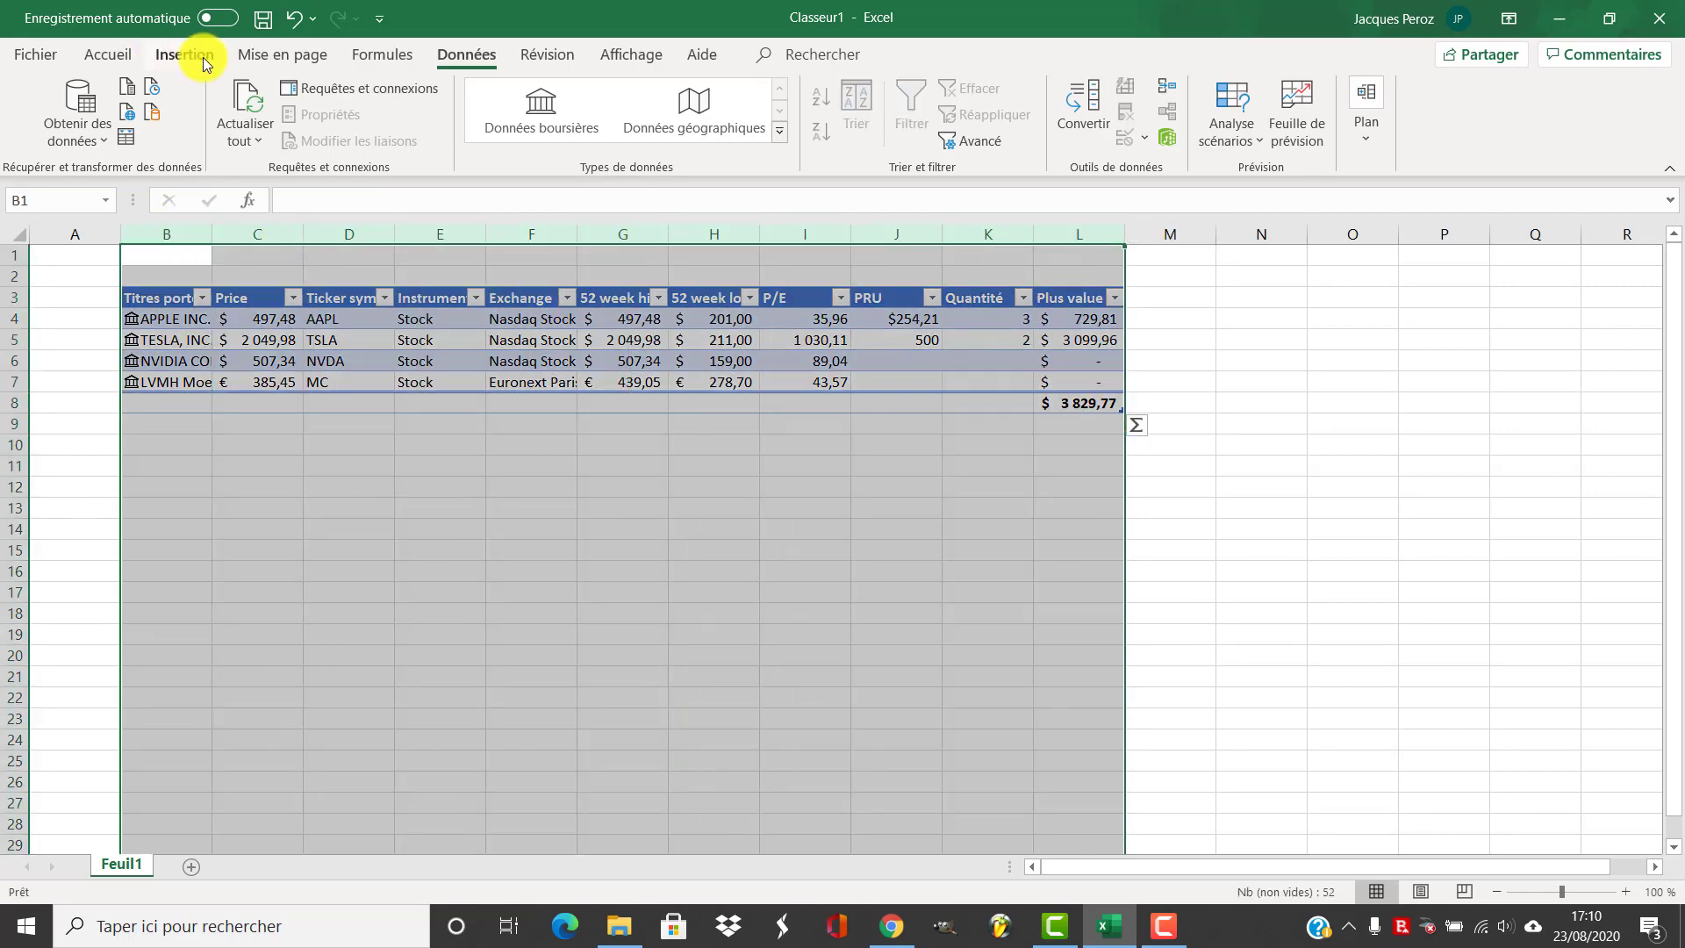
click(116, 57)
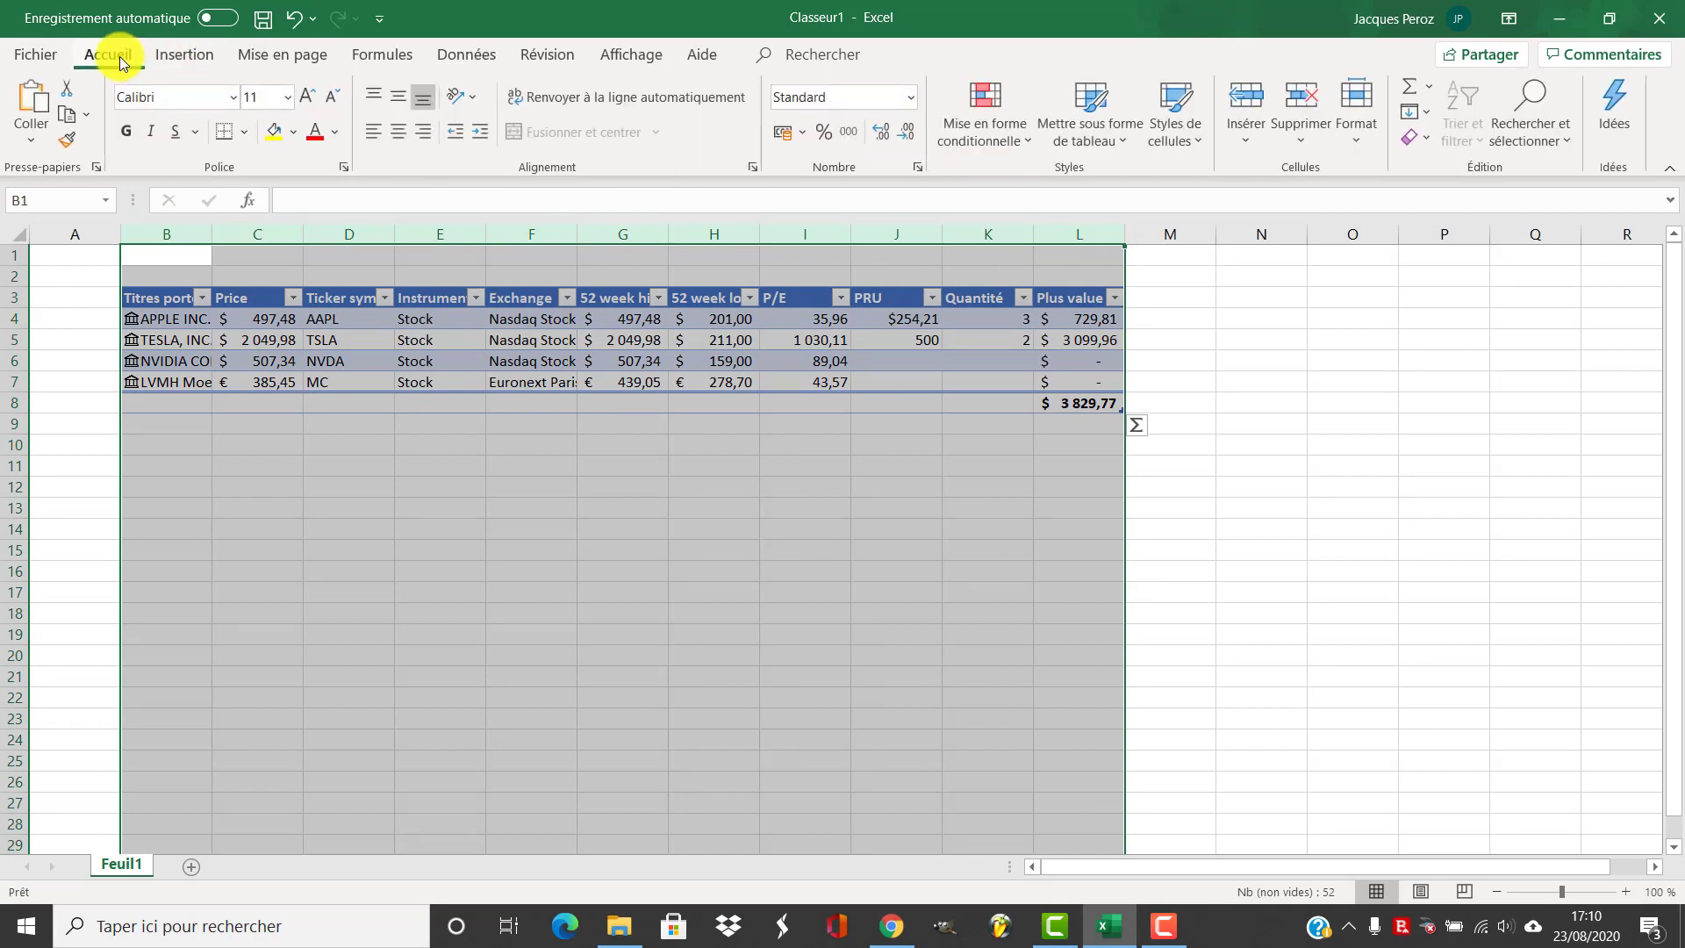
click(1355, 145)
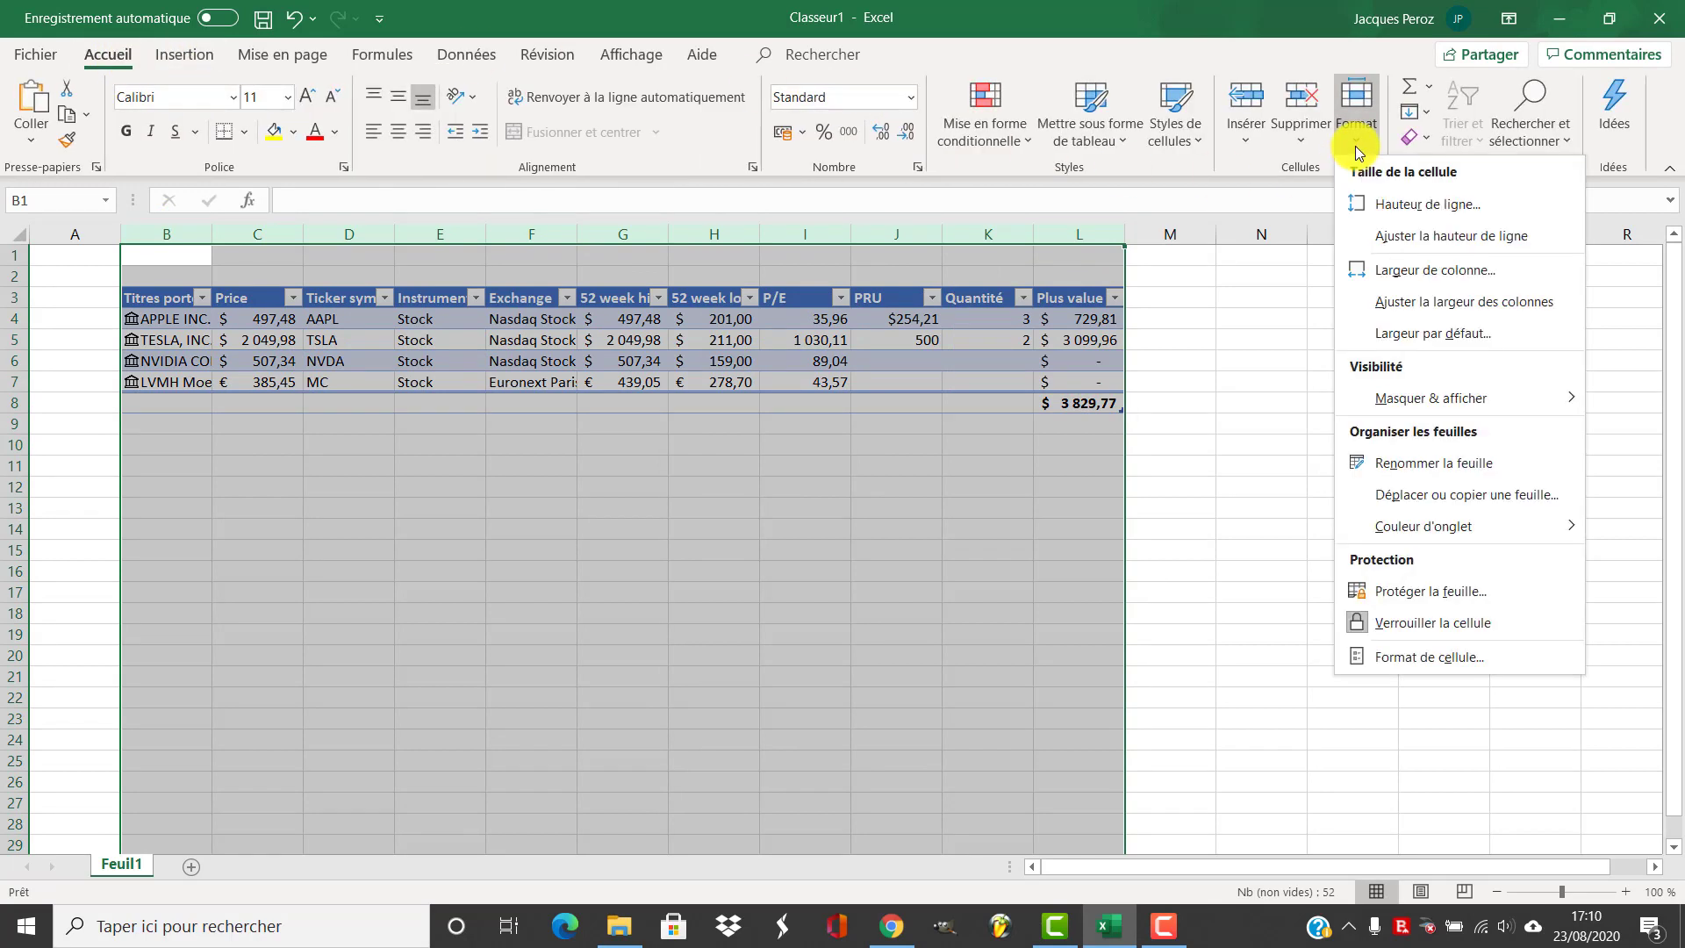
click(1433, 302)
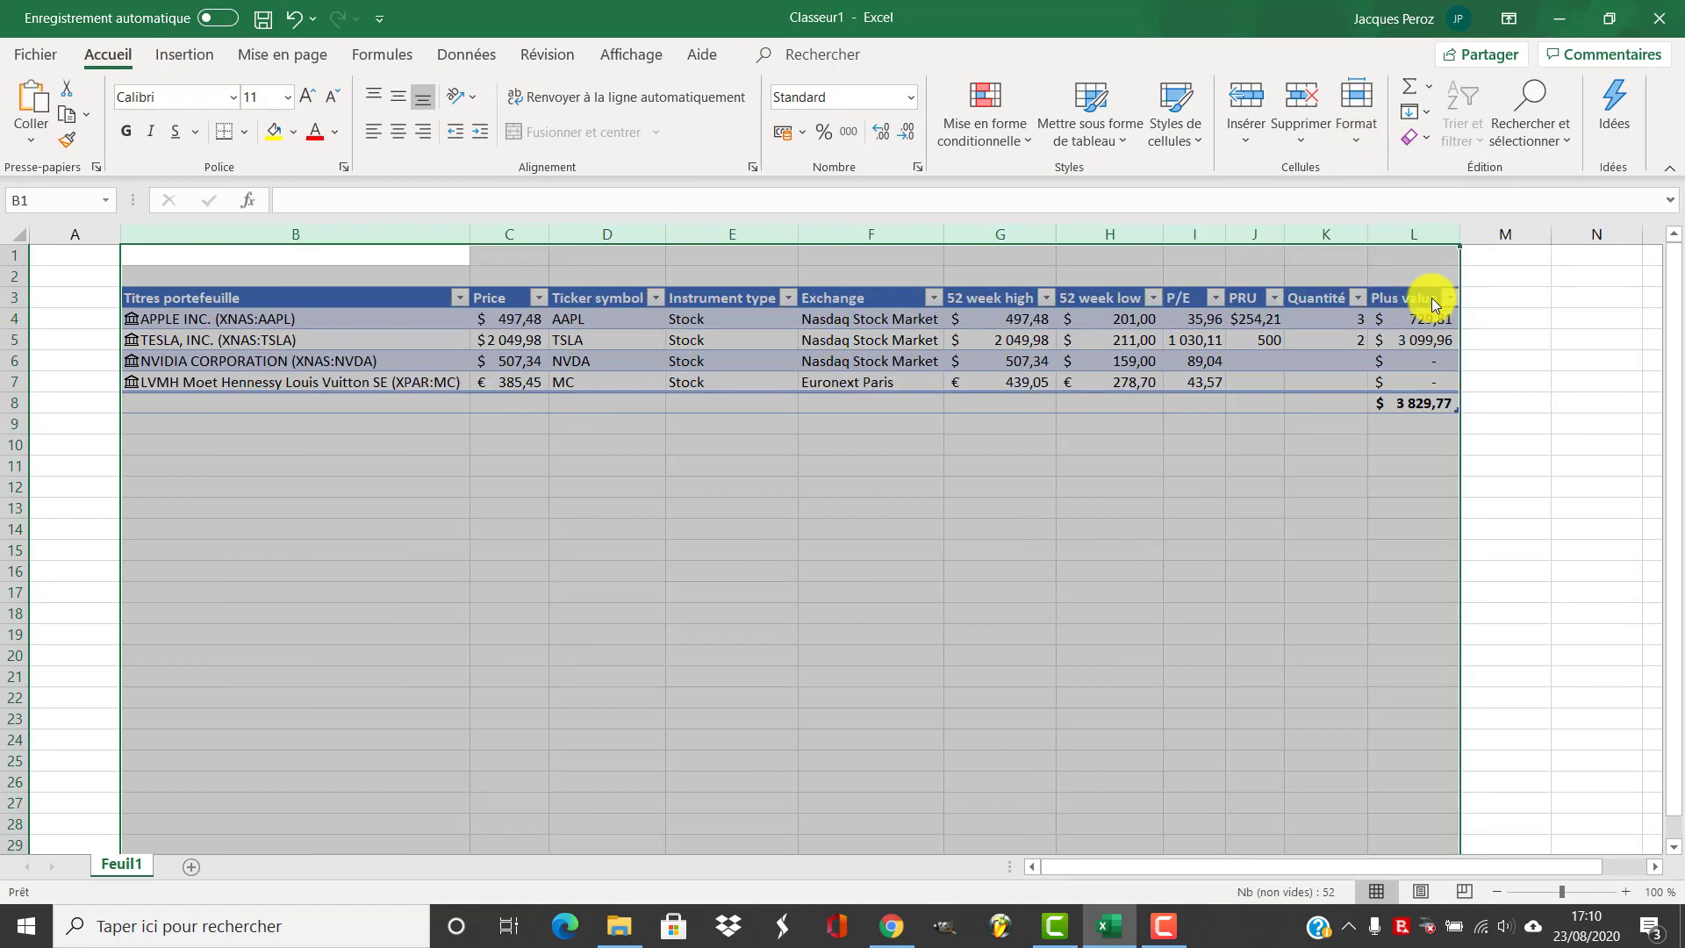
click(967, 425)
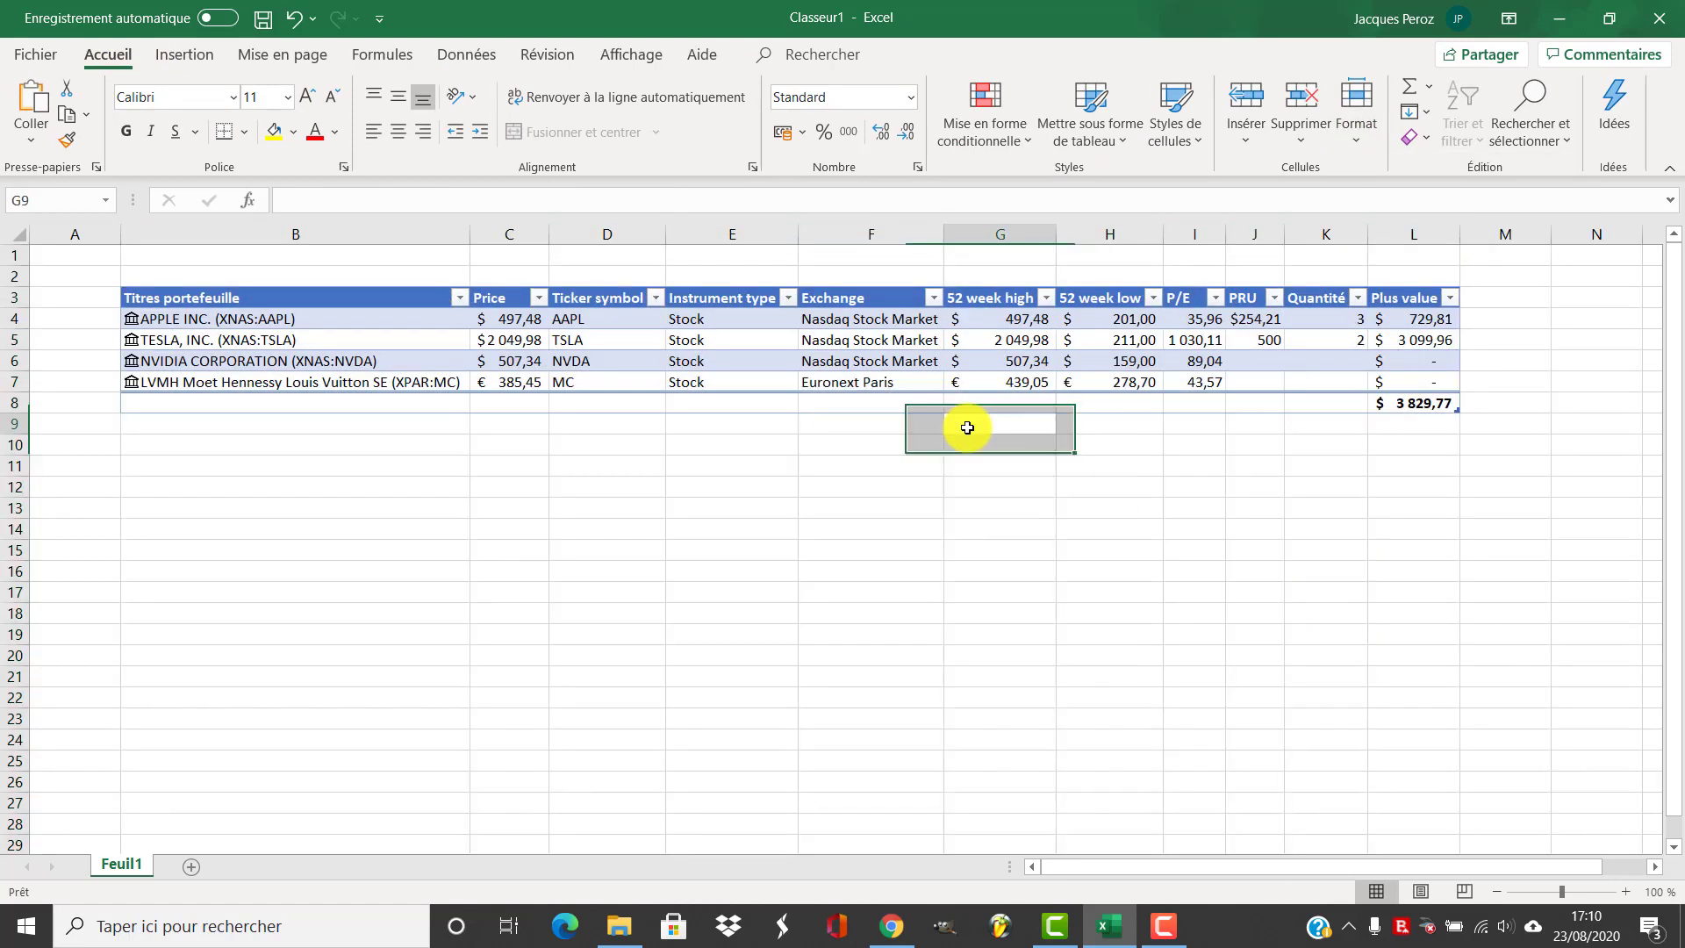